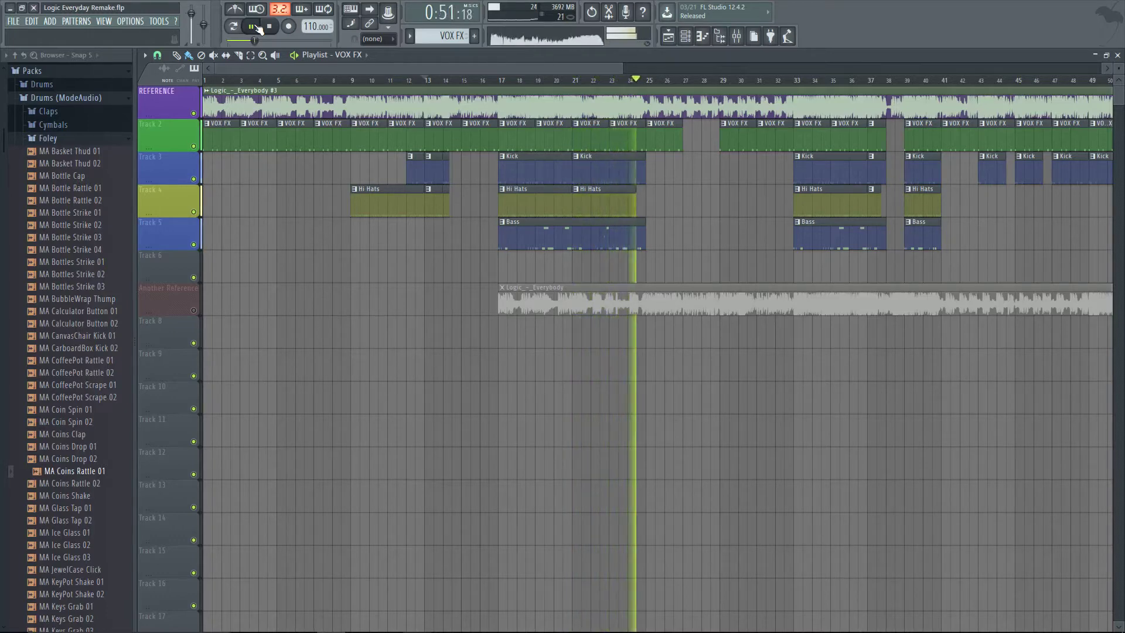
- Stop the song and open the VOX FX pattern in the piano roll along with the channel rack
click(257, 26)
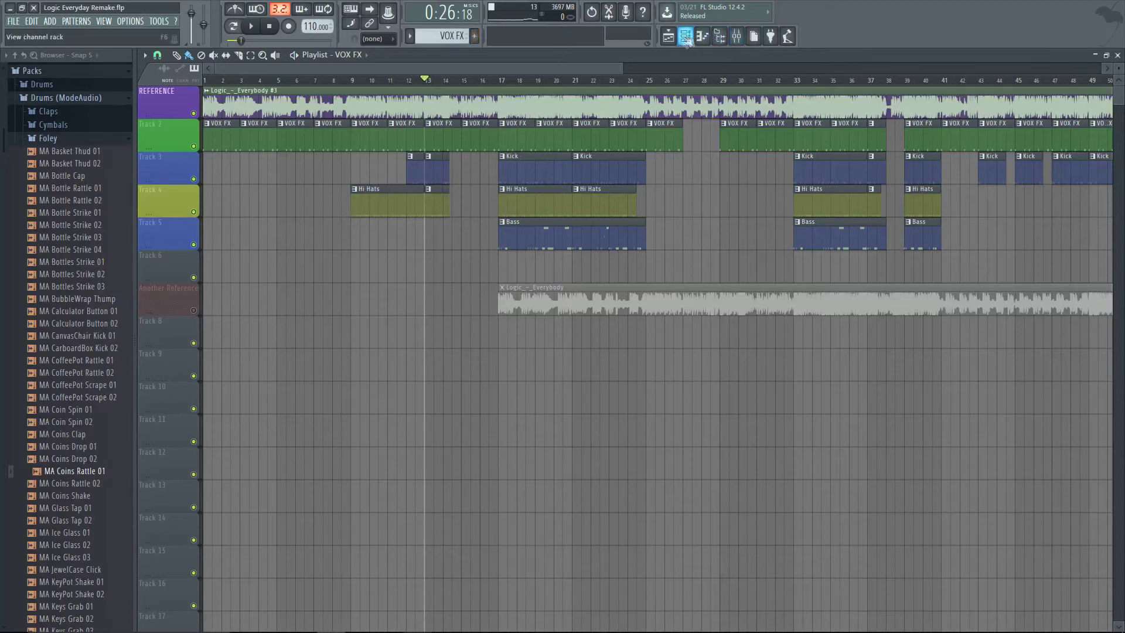
double_click(515, 140)
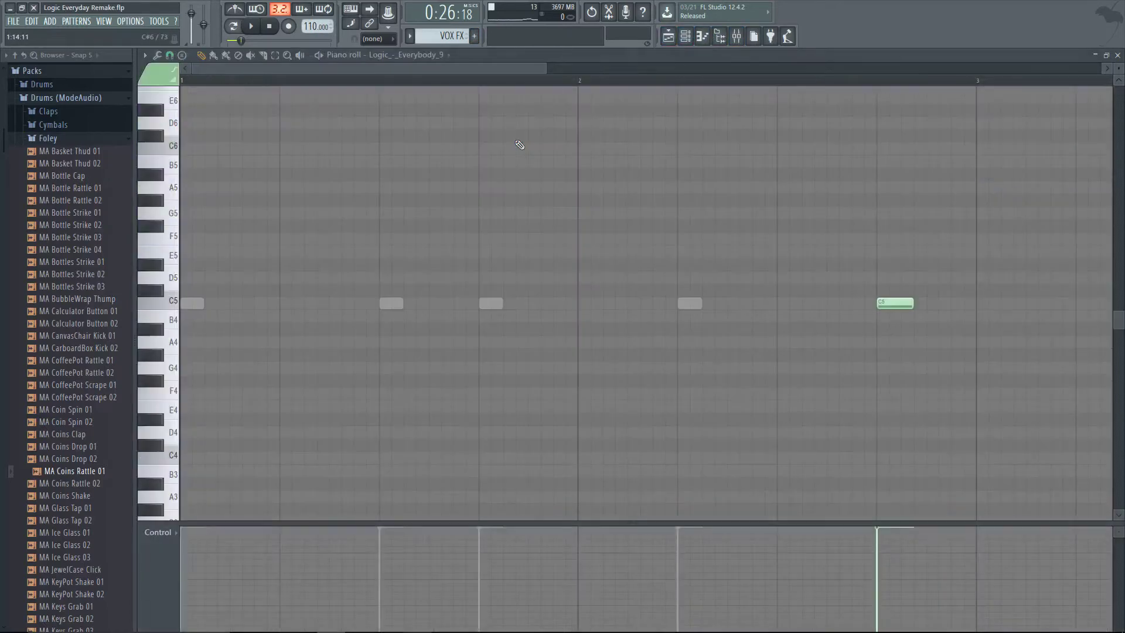
click(687, 37)
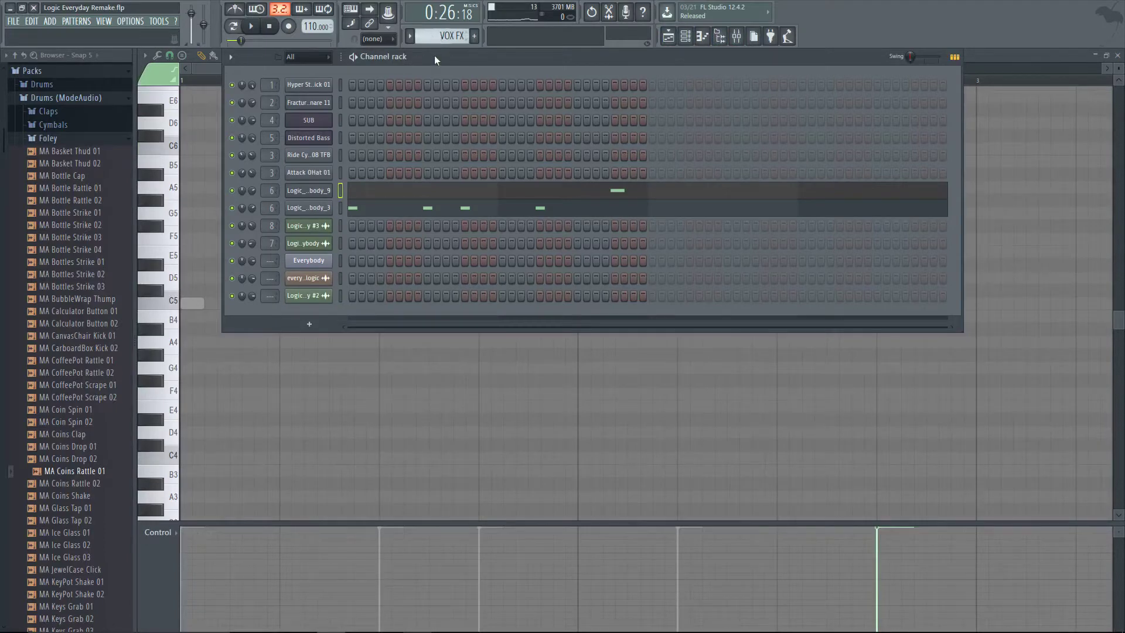
- Play the VOX FX pattern on its own in pattern mode, and stop it
click(233, 26)
click(262, 27)
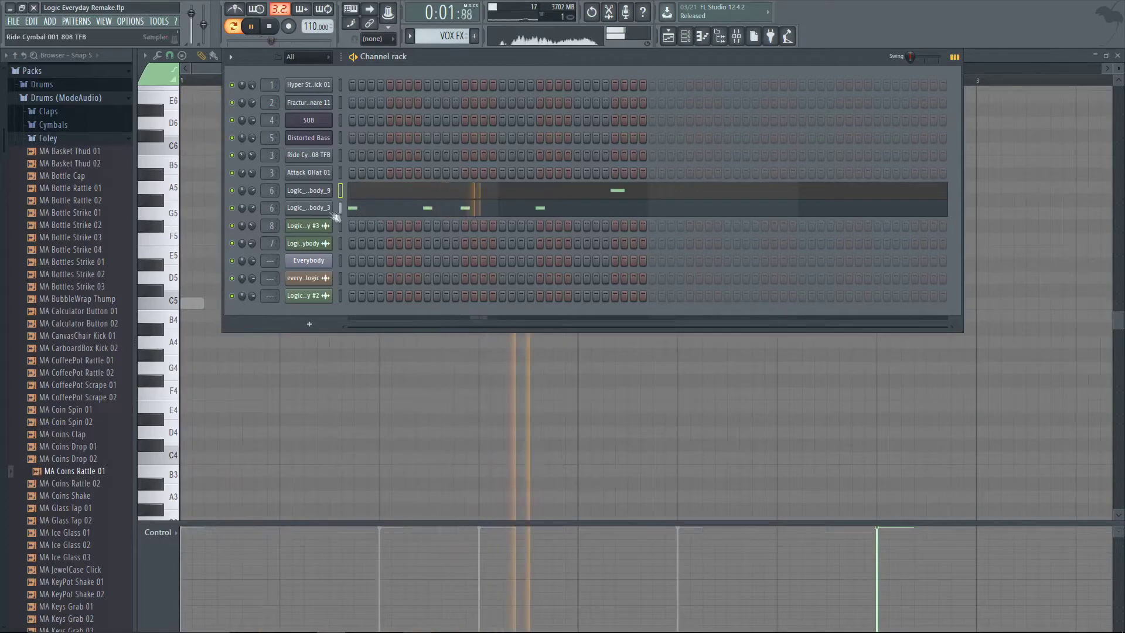
key(space)
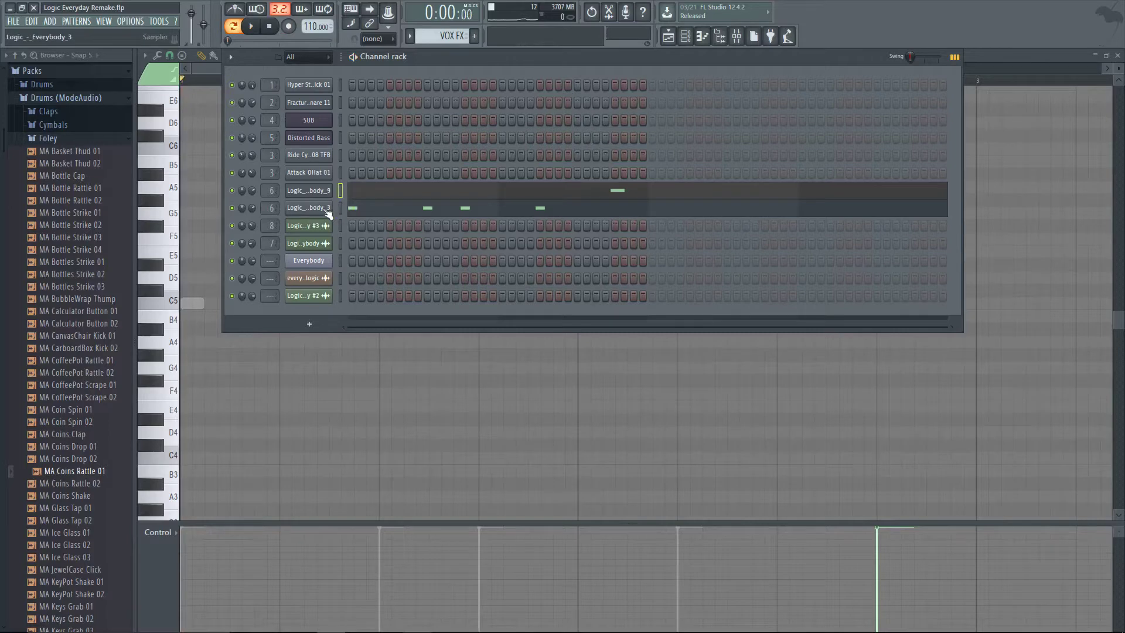
- View the Everybody Slicex channel, and open and audition the Logic_-_Everybody_3 sample
click(321, 260)
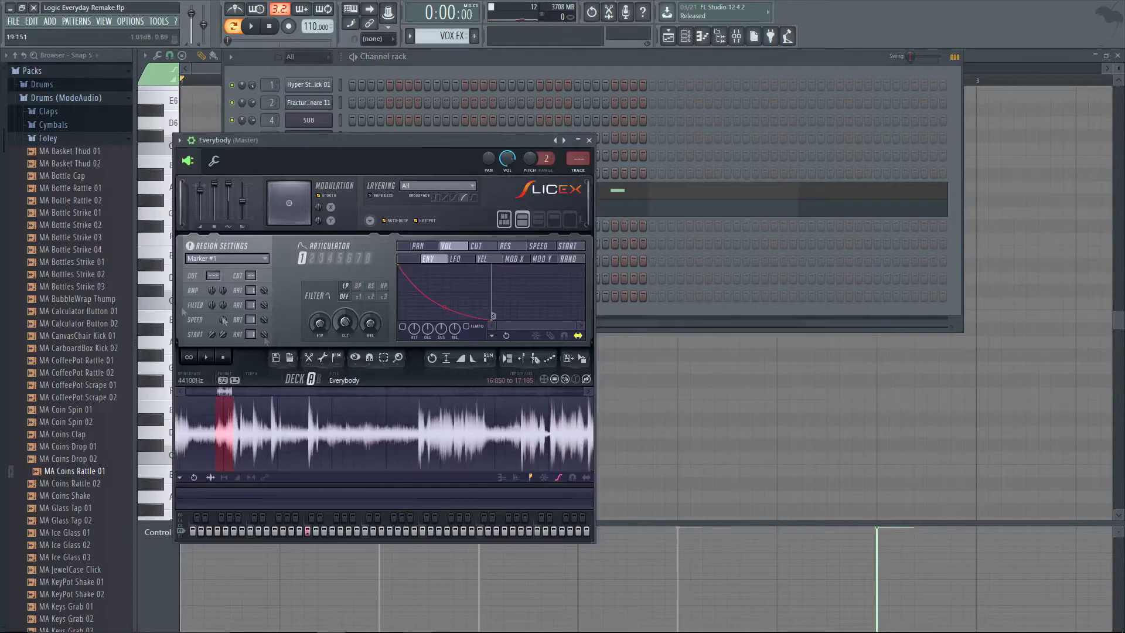
click(572, 71)
click(315, 211)
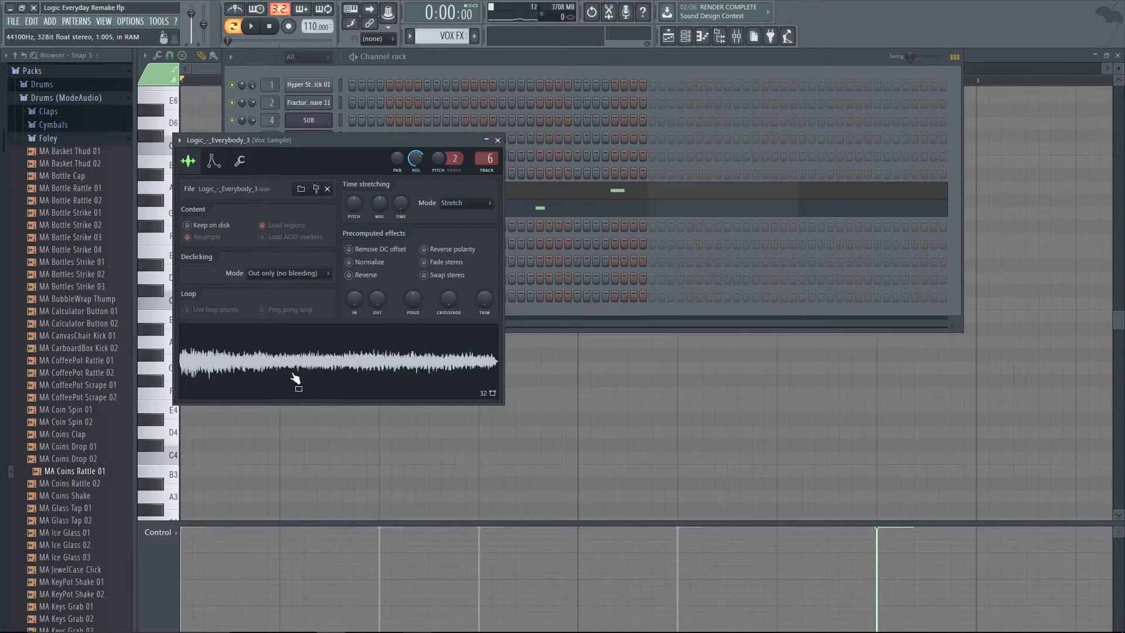
click(395, 370)
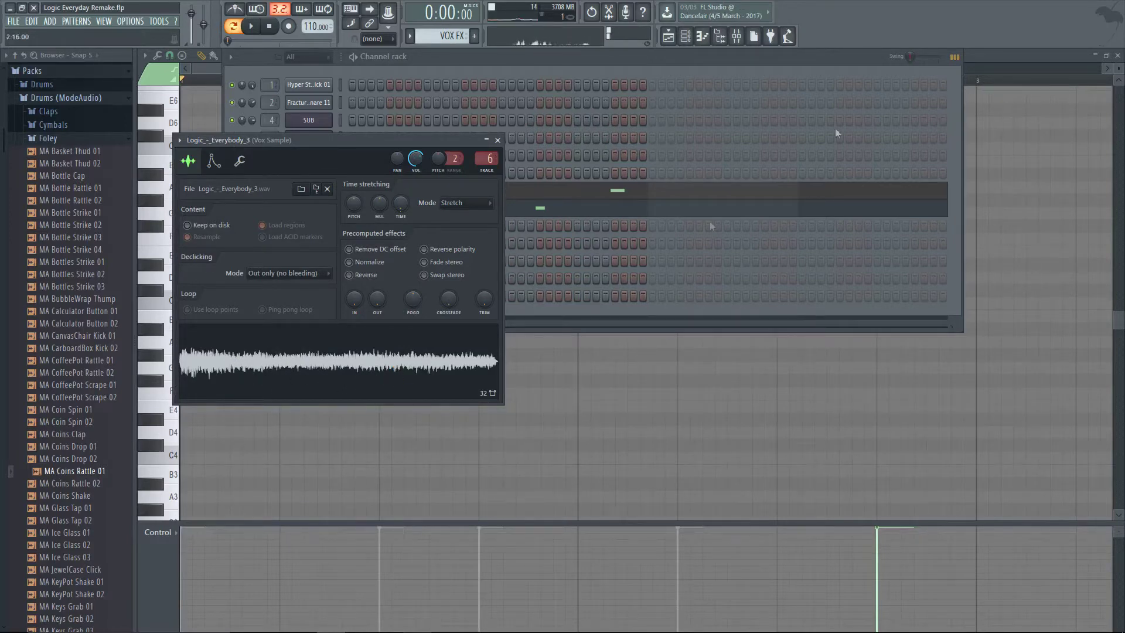
- Open the Logic_-_Everybody_9 sample's channel settings and audition it
click(617, 69)
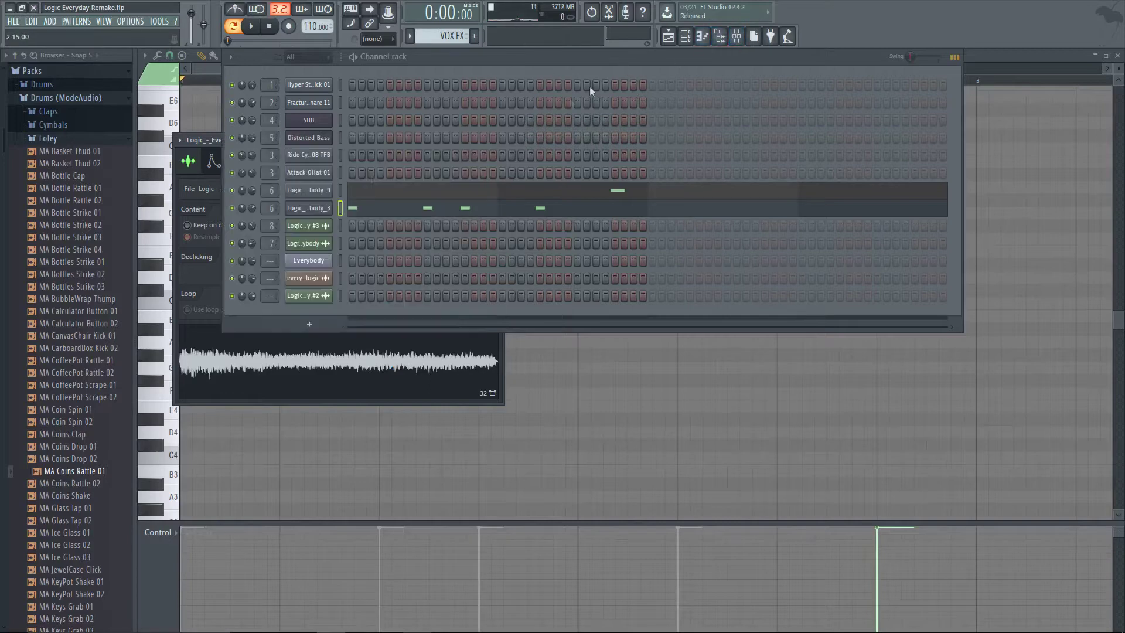
click(305, 190)
click(179, 146)
click(296, 328)
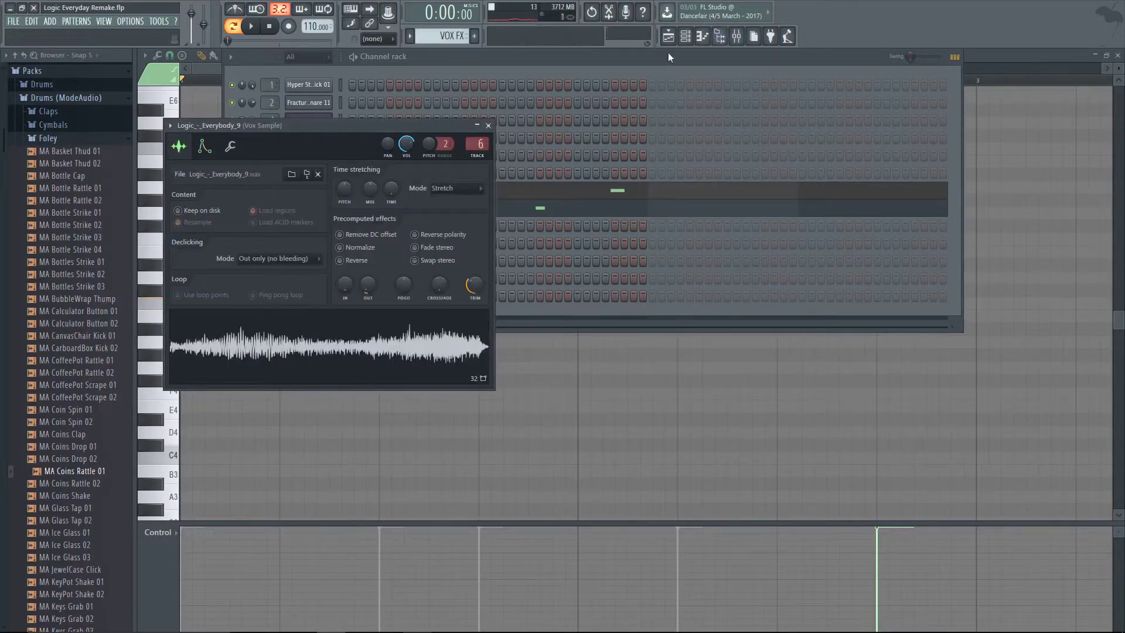
- In the mixer, compare the VOX FX pattern with Fruity delay bank bypassed and enabled on the Vox Sample track
click(720, 36)
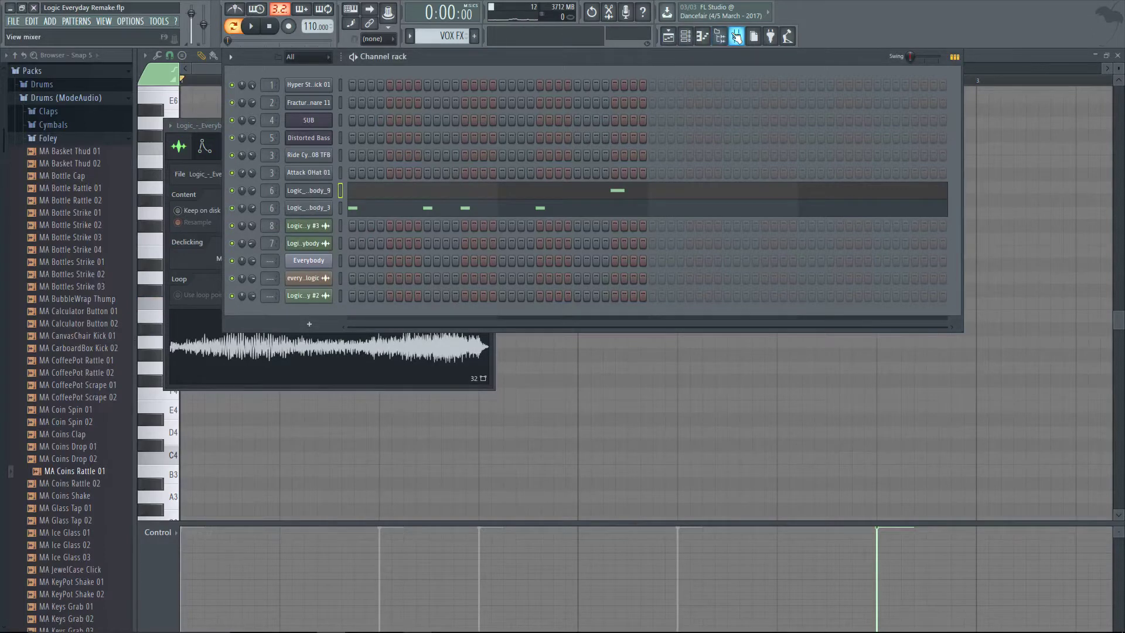
click(736, 37)
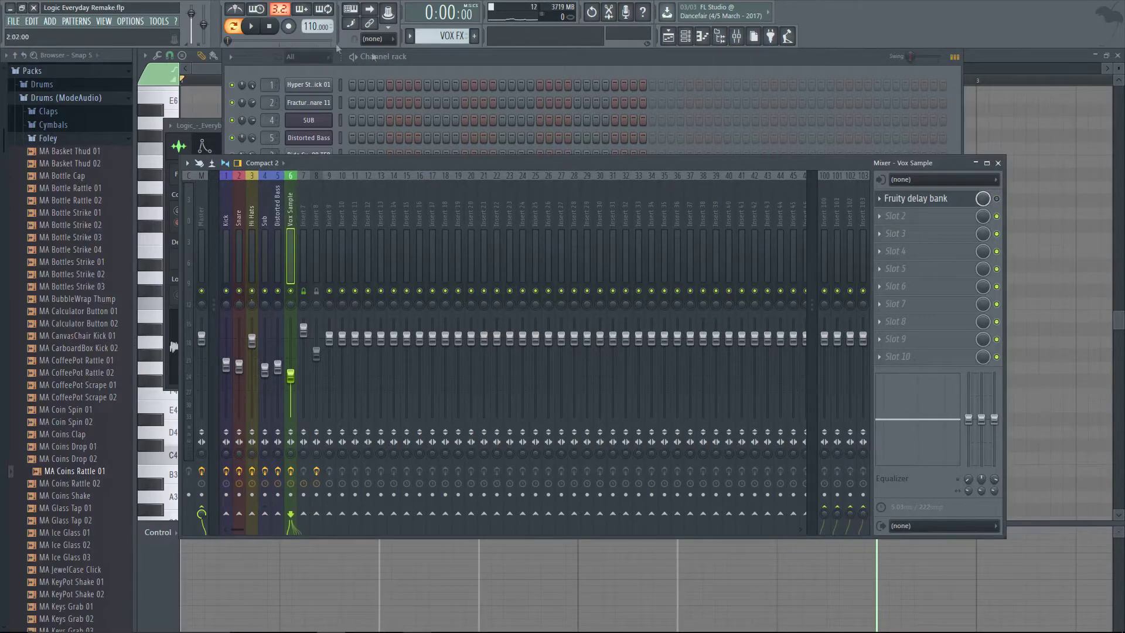
click(258, 27)
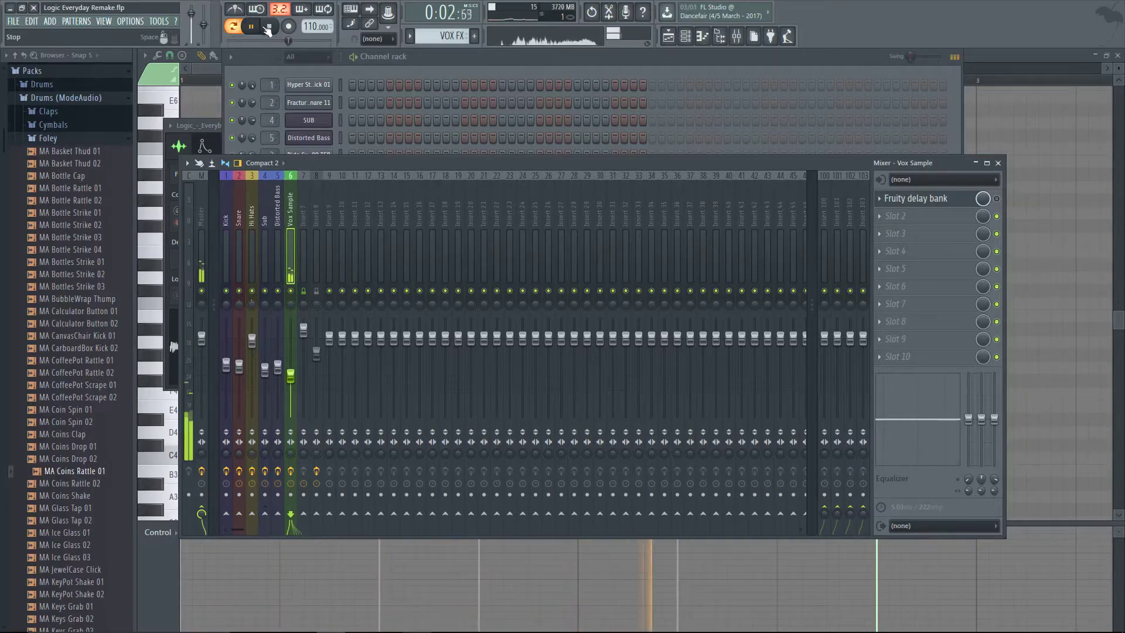
click(268, 27)
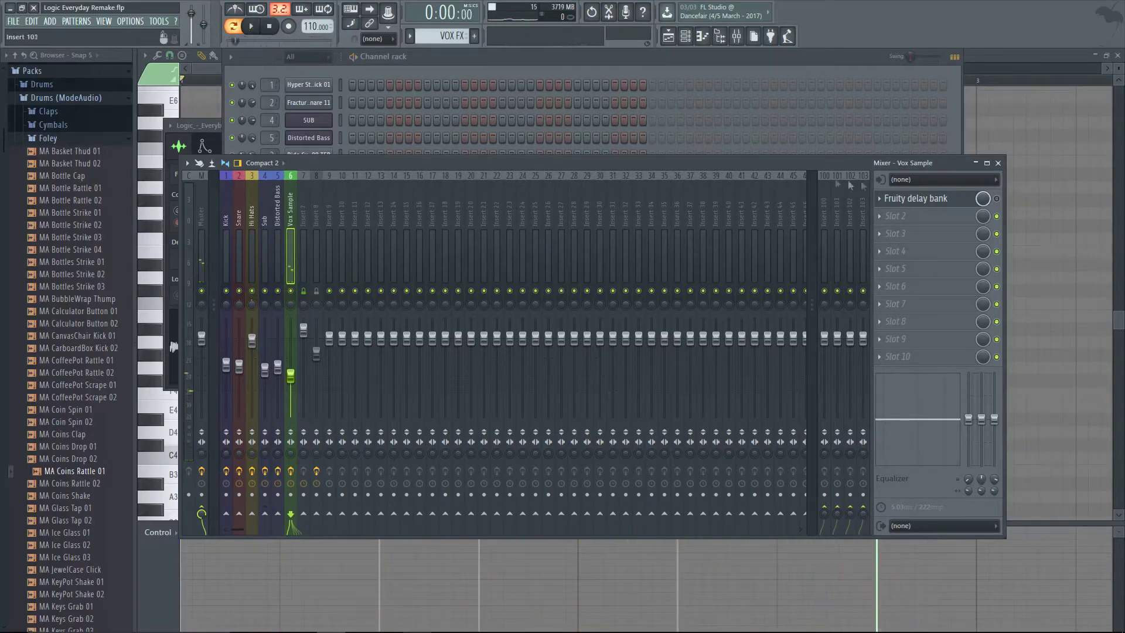
click(251, 34)
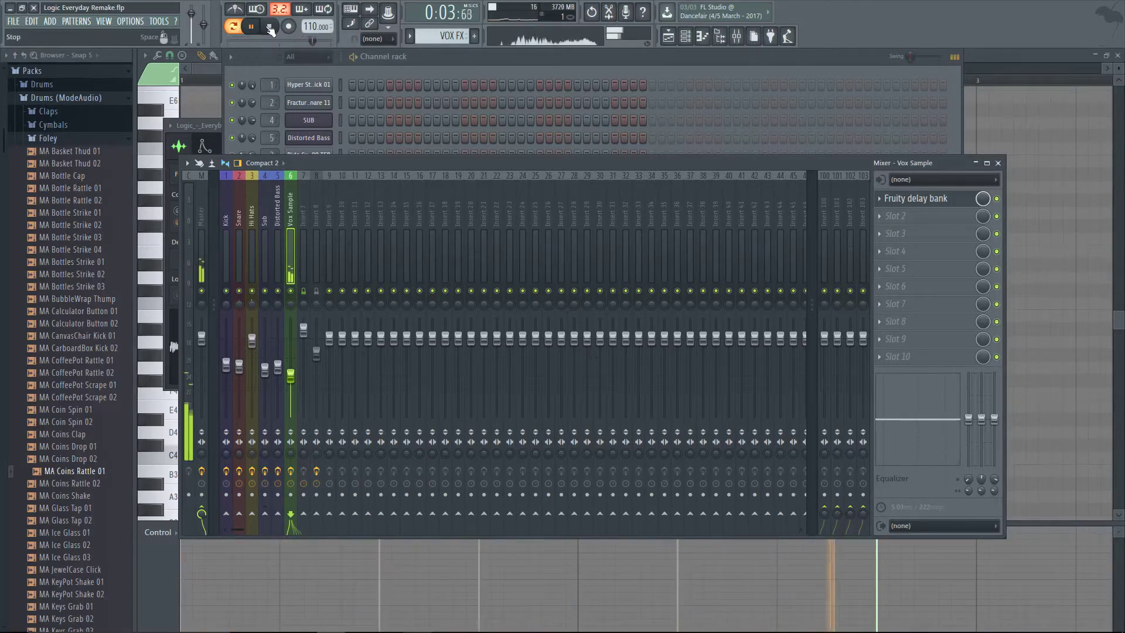
click(270, 30)
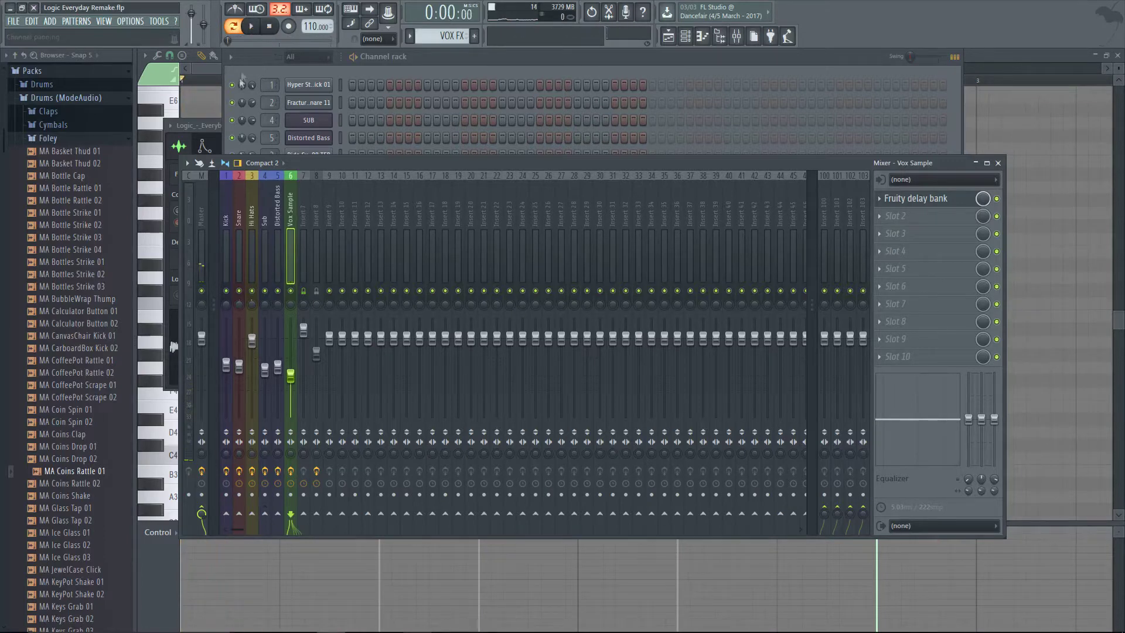
- Switch to the Hi Hats pattern and play its snare with the Ride Cymbal and Attack OHat channels muted
click(468, 69)
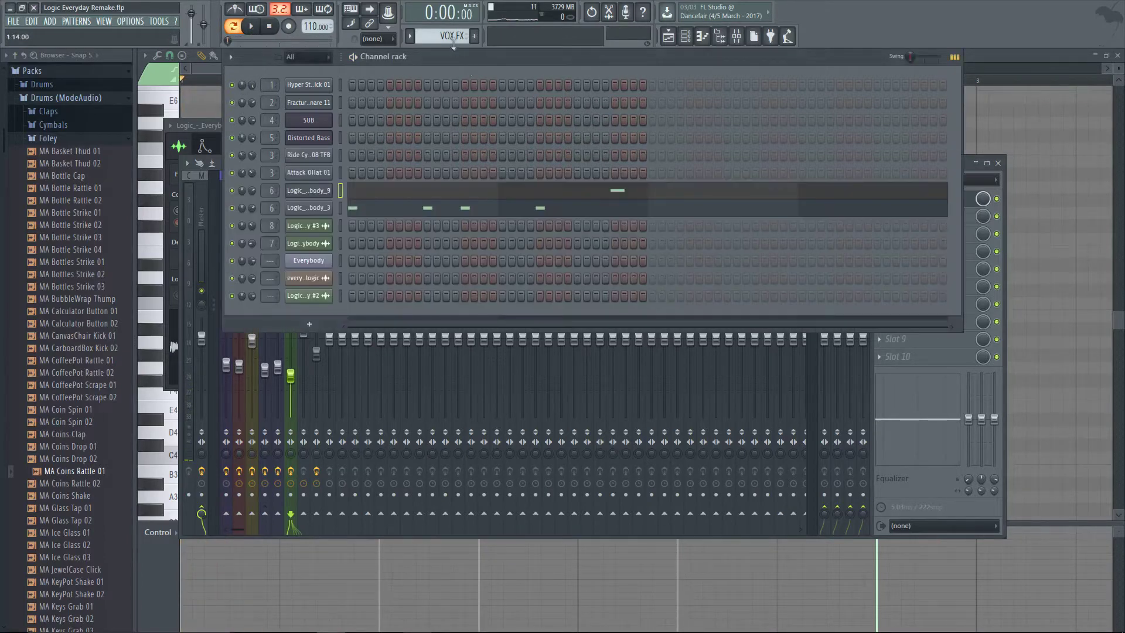
scroll(450, 41, up, 1)
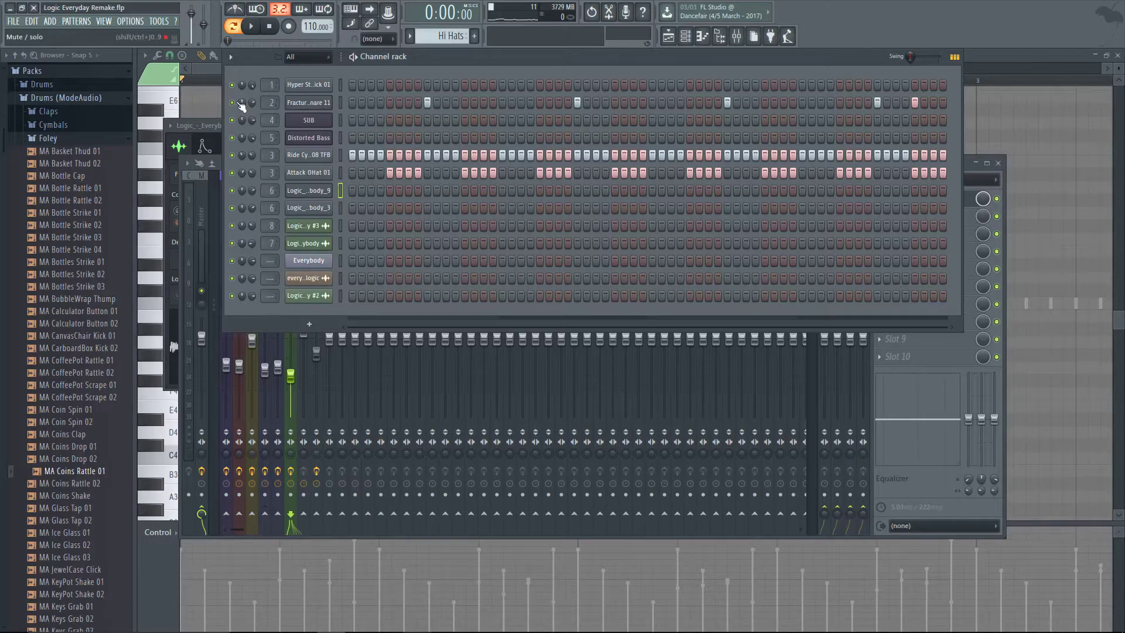
click(250, 27)
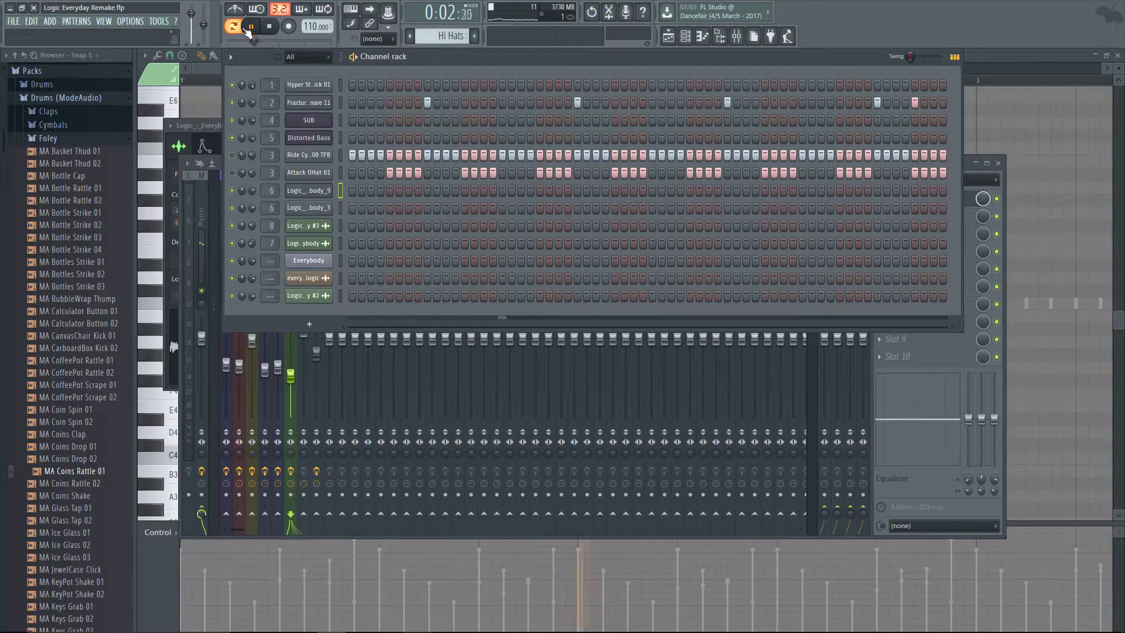
click(268, 26)
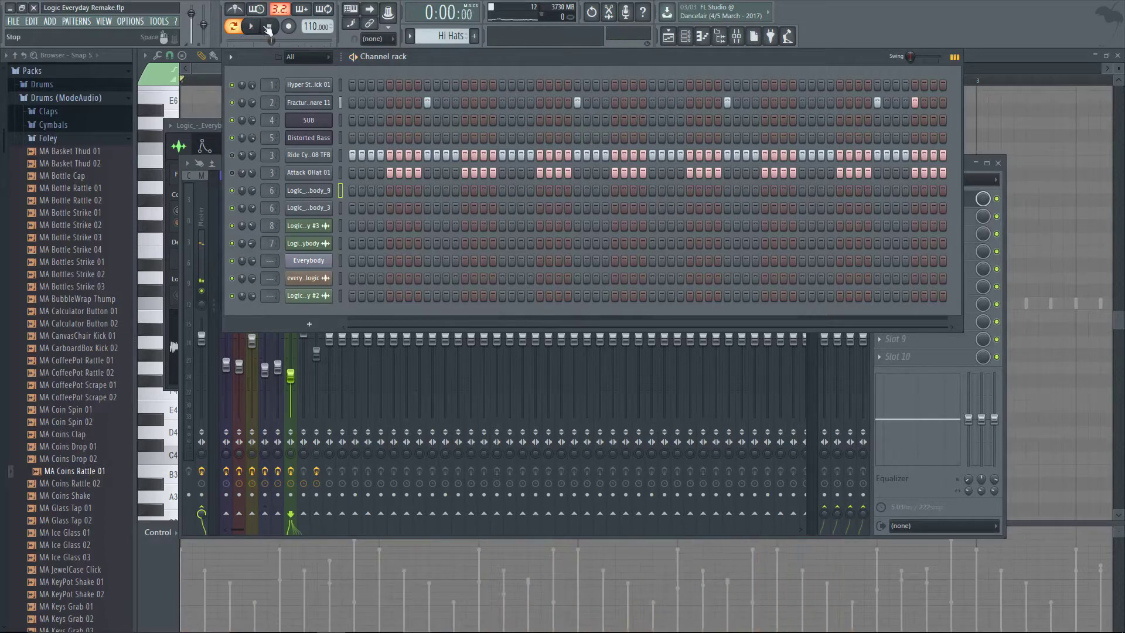
- Open the Fracture Snare 11 channel settings and examine its volume envelope and sample waveform
click(309, 102)
click(290, 236)
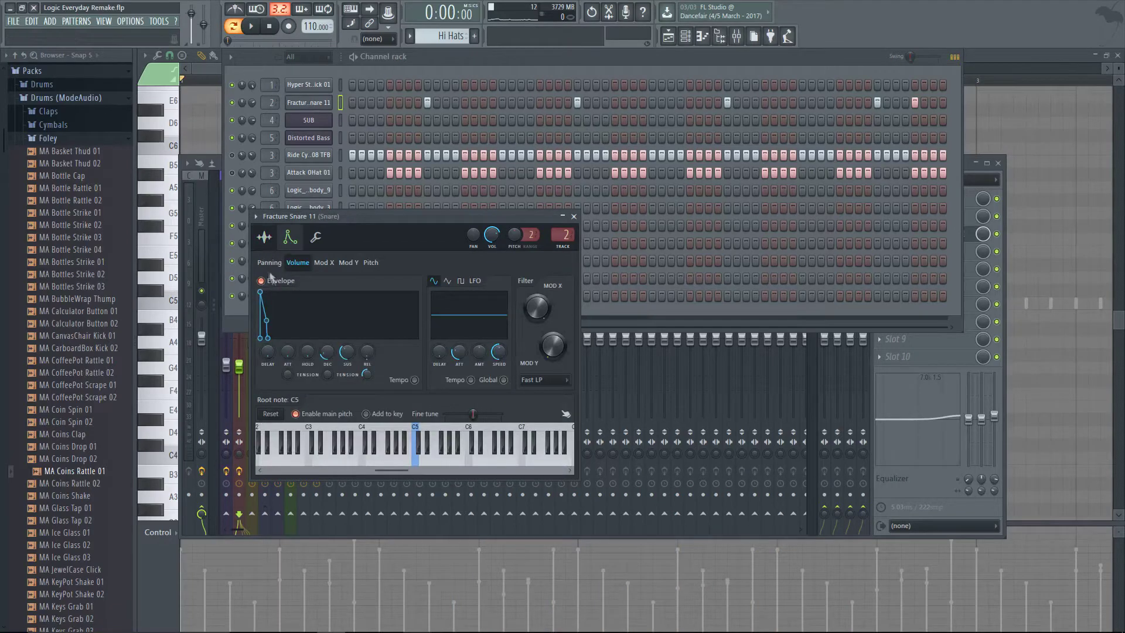
click(273, 240)
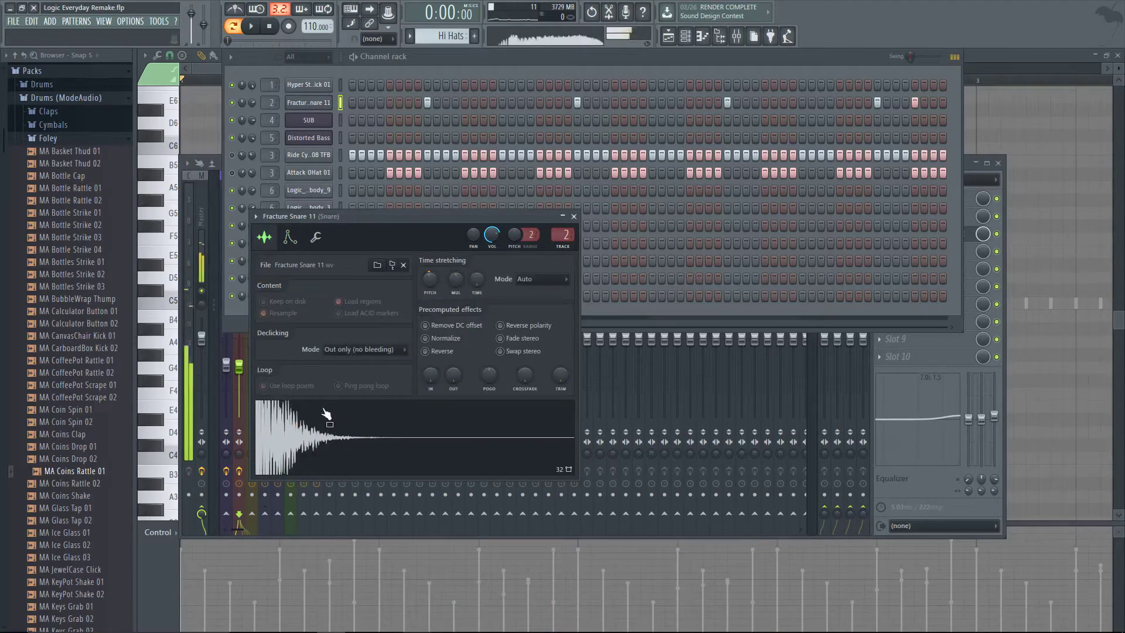
- Open Fruity parametric EQ 2 on the Snare mixer track to examine its curve
click(198, 244)
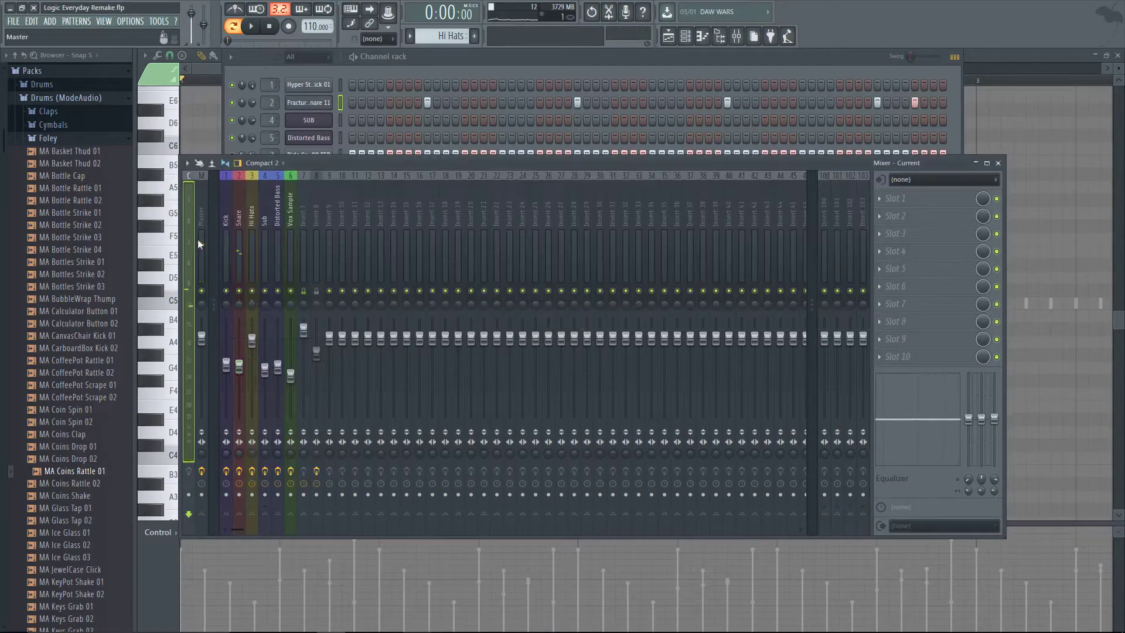
click(239, 254)
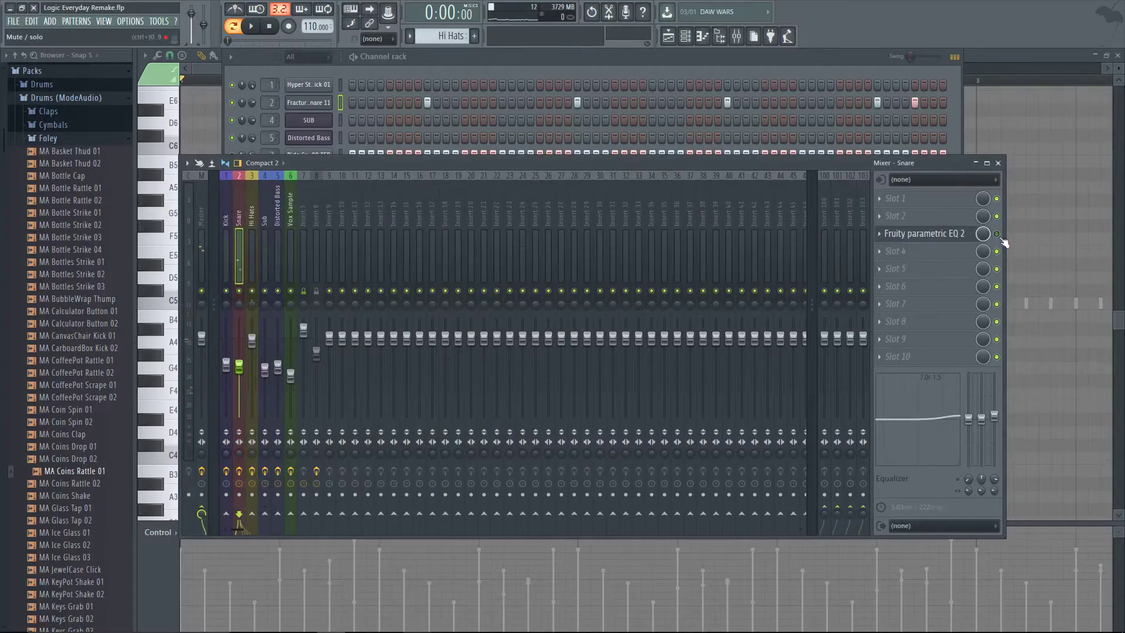
click(959, 237)
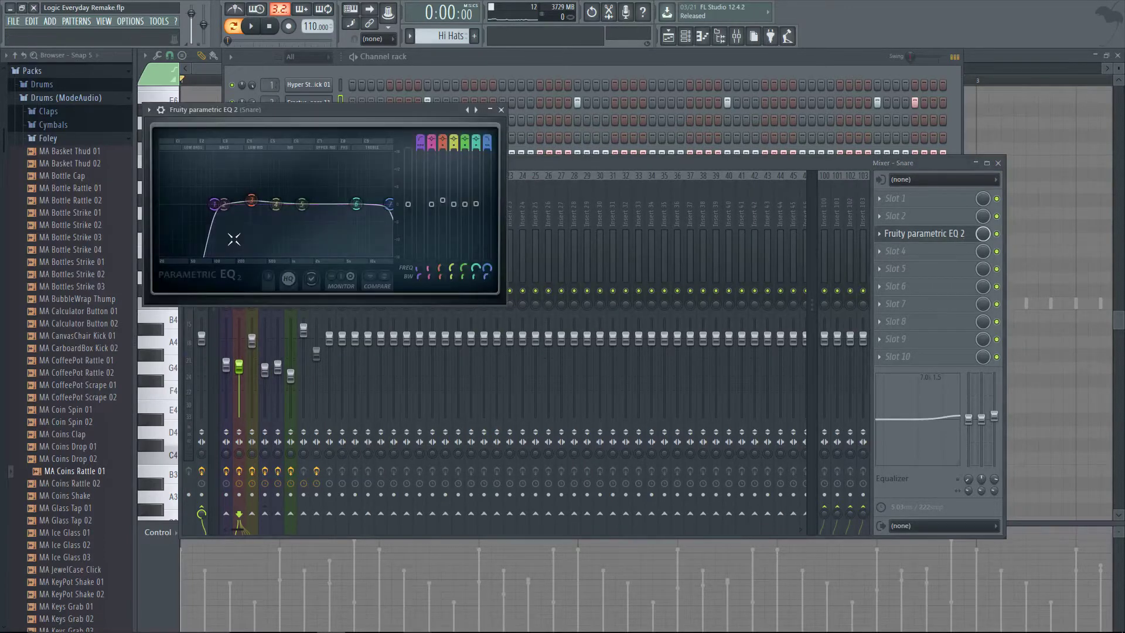
- Mute Fracture Snare 11 in the channel rack and open the Ride Cymbal 001 808 TFB sample settings
click(496, 71)
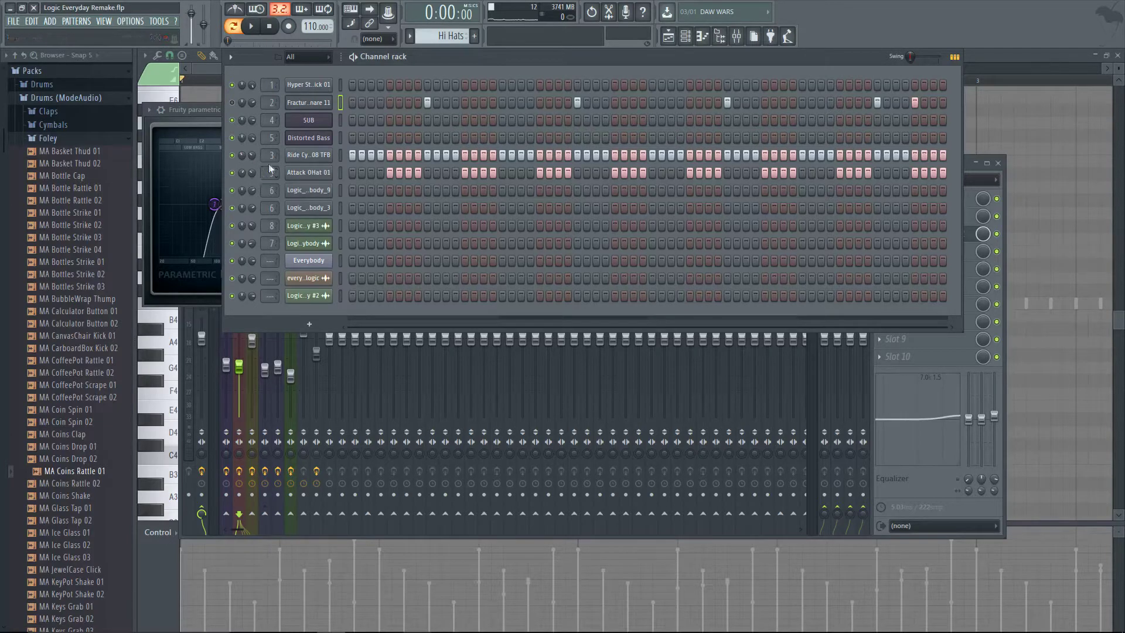
click(302, 156)
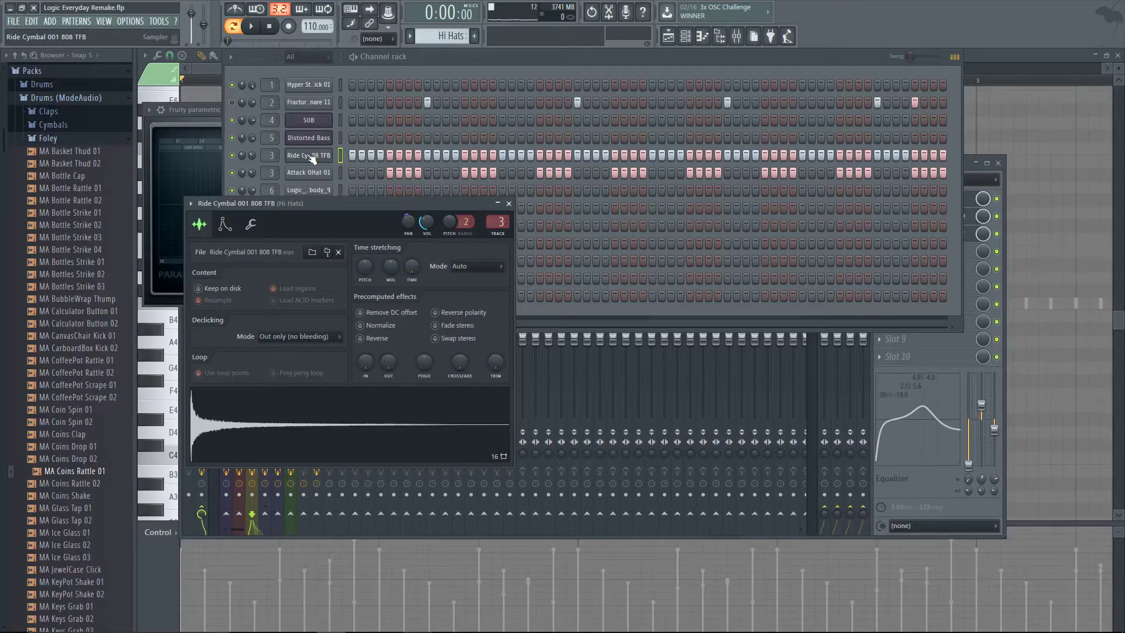
click(311, 158)
click(311, 158)
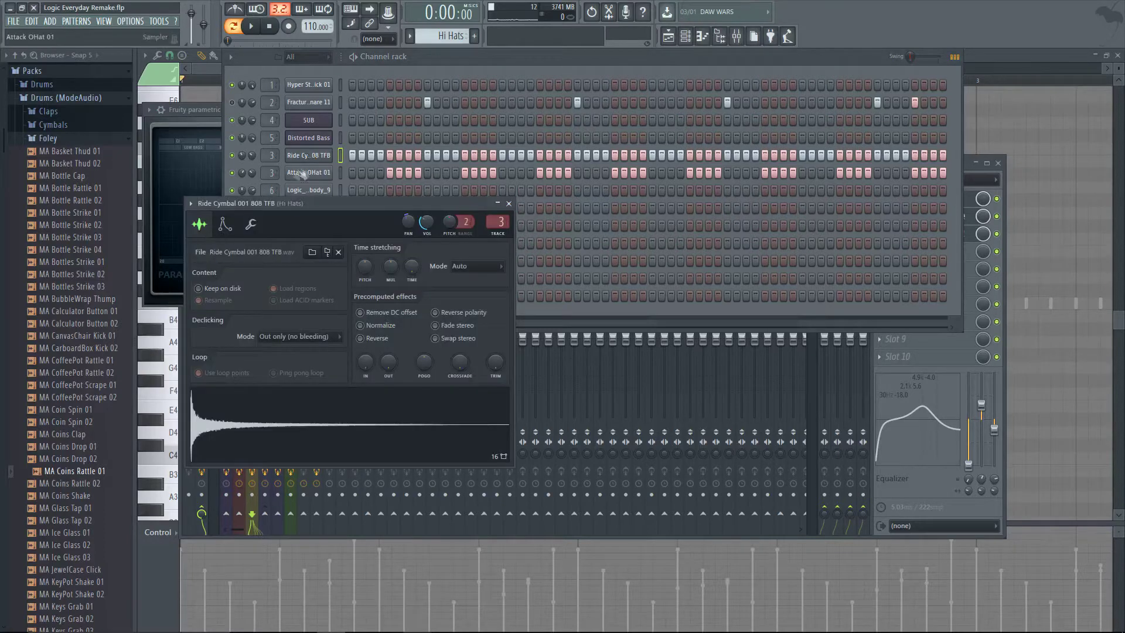
- Mute Attack OHat 01 and play the Hi Hats pattern with only the ride cymbal
click(232, 173)
click(255, 29)
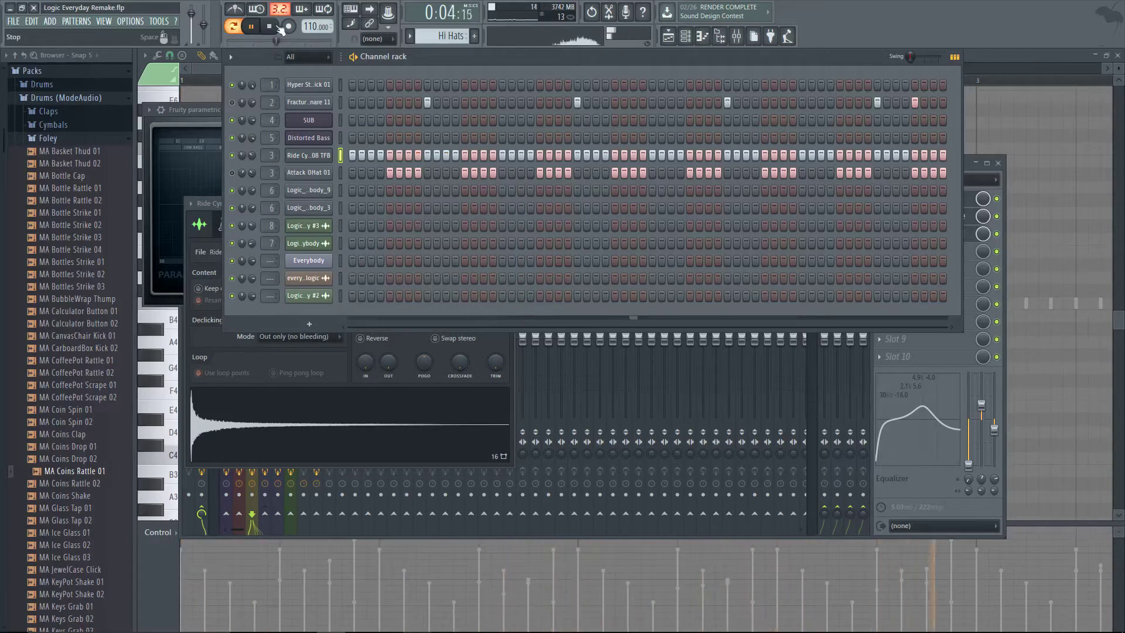
click(278, 27)
- Open the ride cymbal's notes in the piano roll to examine their velocities
click(324, 156)
right_click(324, 155)
click(364, 160)
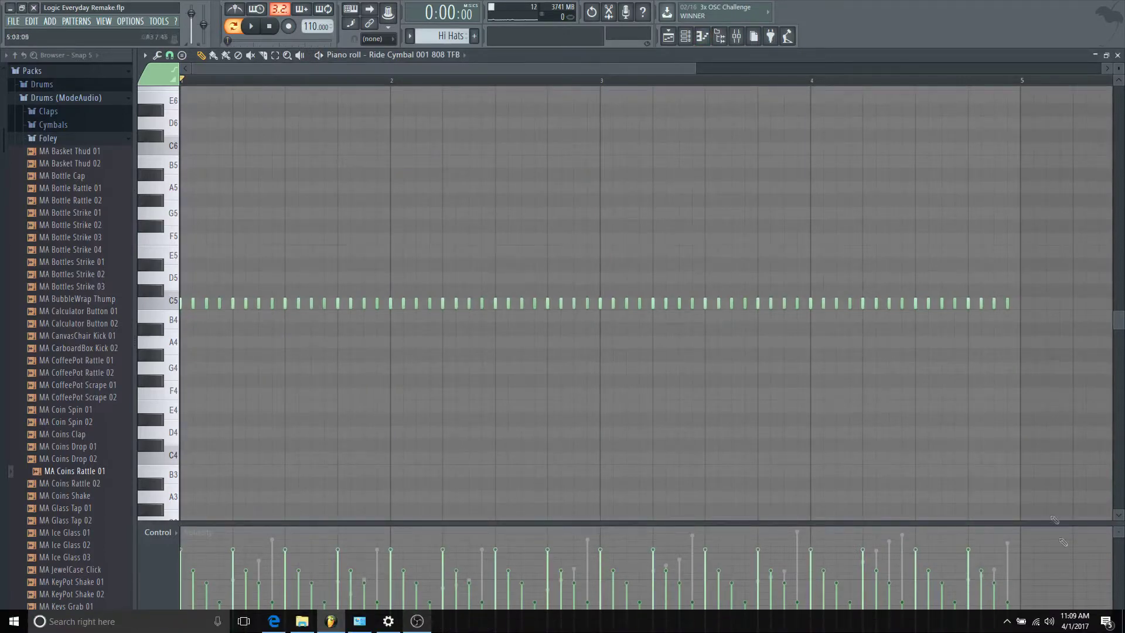
- Mute the ride cymbal in the channel rack, unmute Attack OHat 01, and play the open hat alone
click(685, 36)
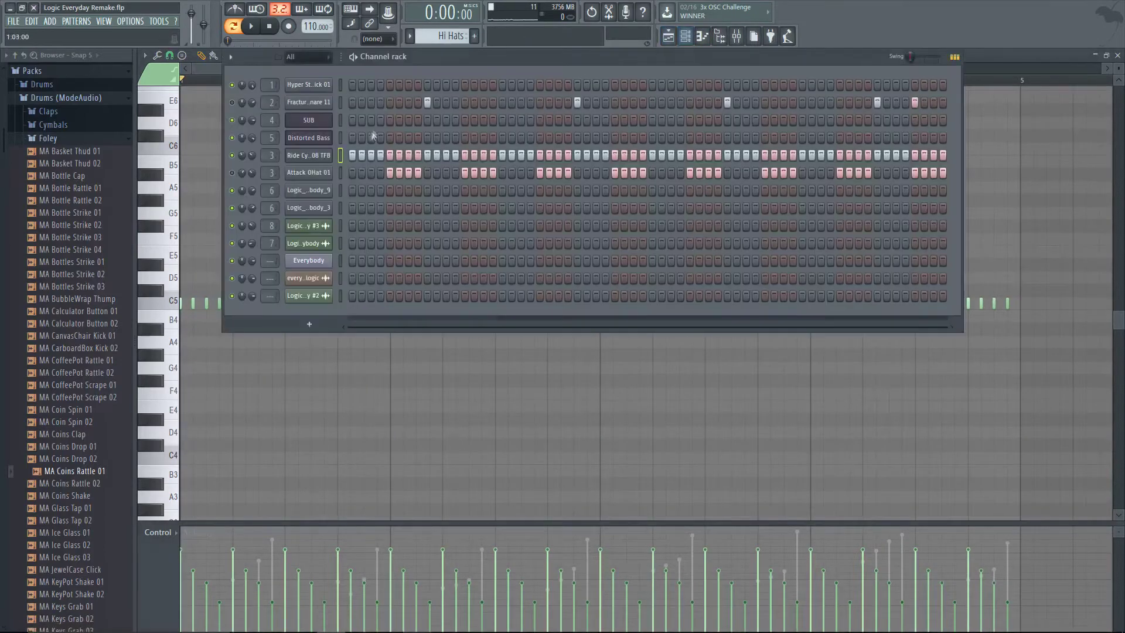
click(232, 155)
click(258, 28)
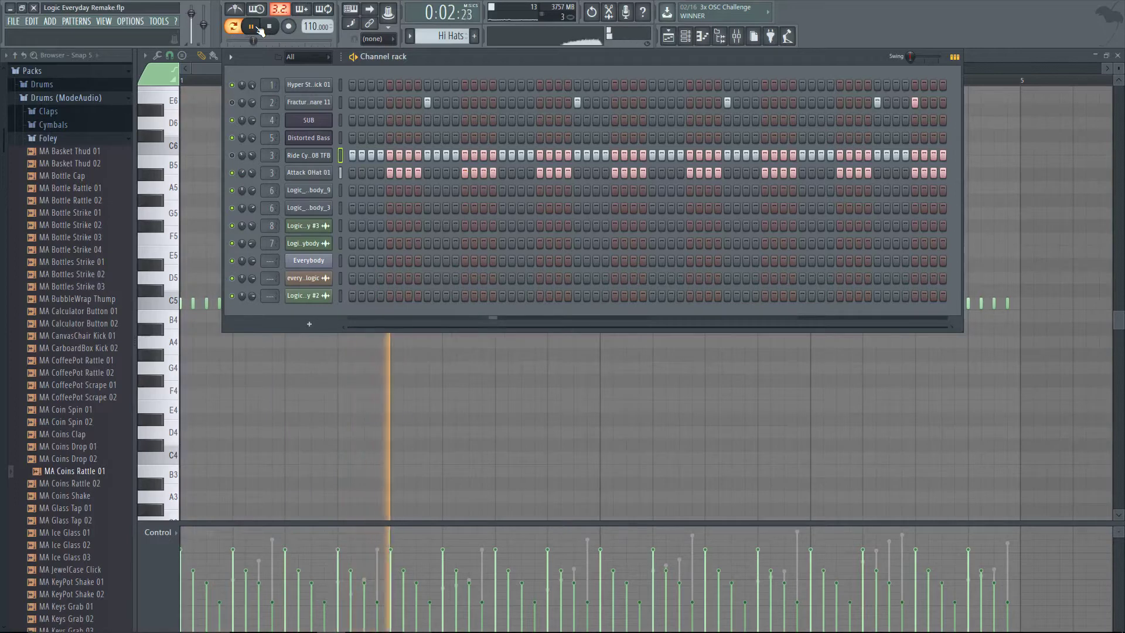
click(271, 29)
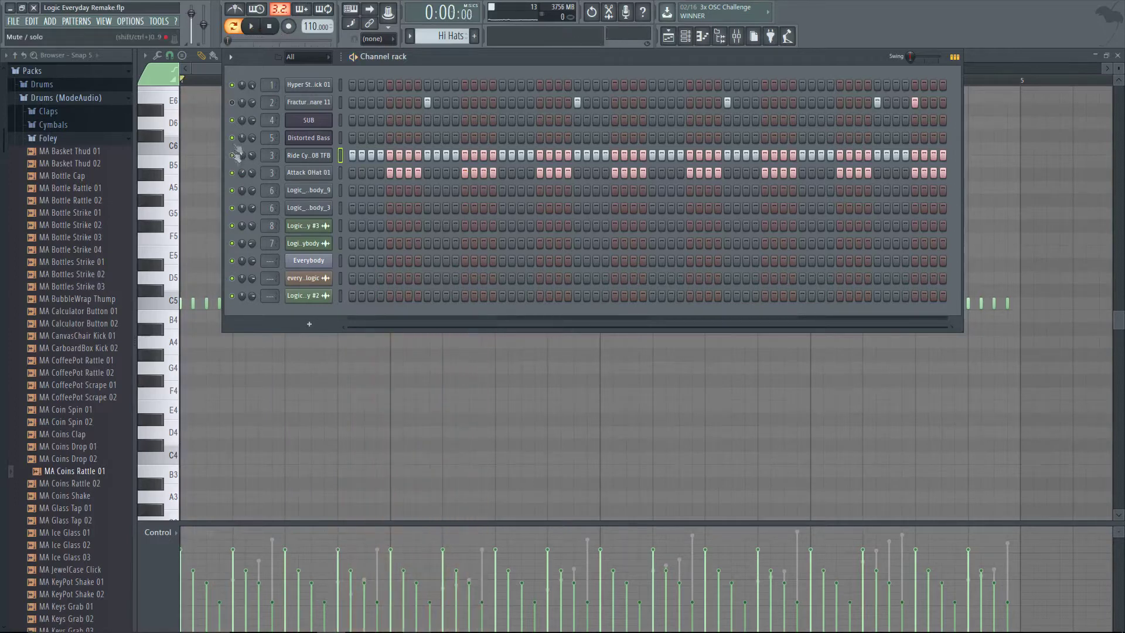
- Unmute the ride cymbal, play it together with Attack OHat 01, and reopen the ride cymbal's channel settings
click(252, 26)
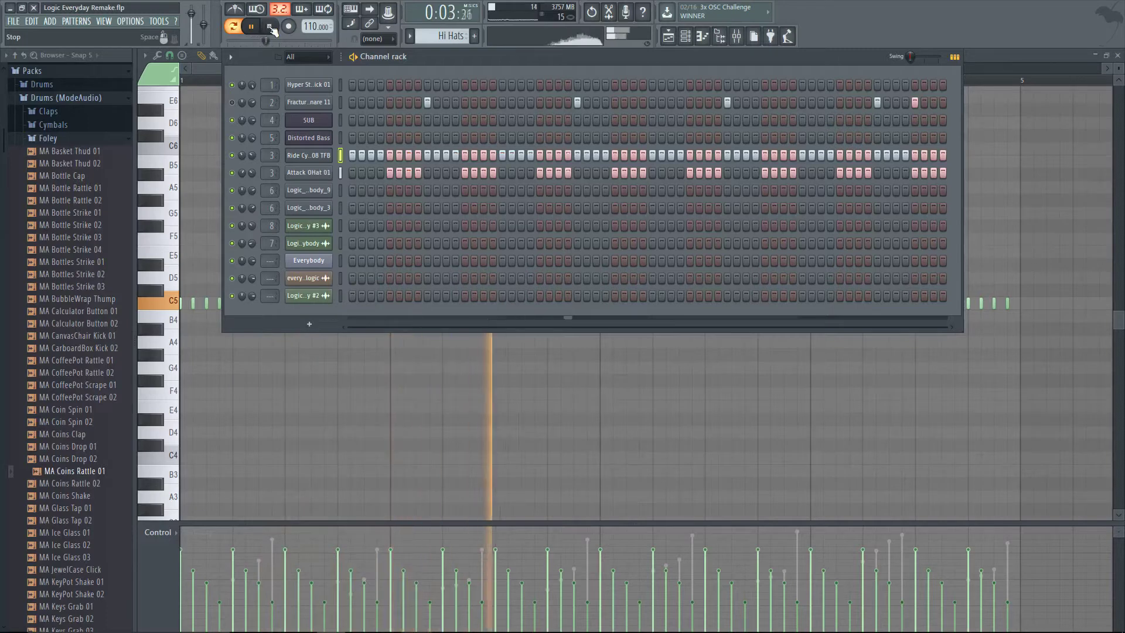
click(271, 30)
click(309, 156)
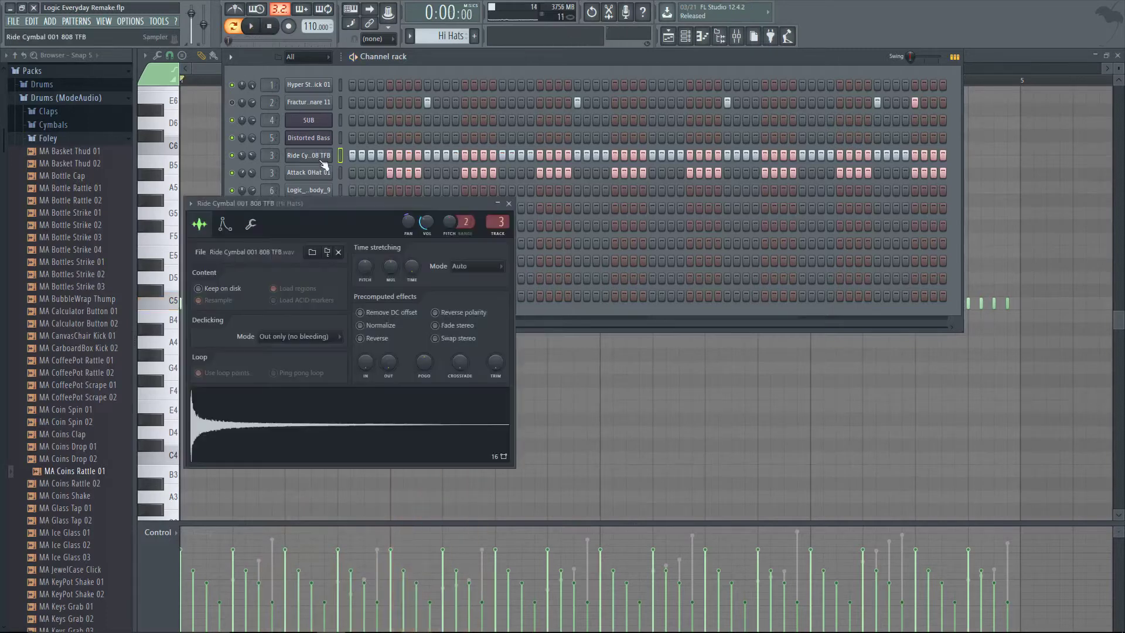
- Examine the volume envelopes of the ride cymbal and Attack OHat 01, and return to the channel rack
click(225, 228)
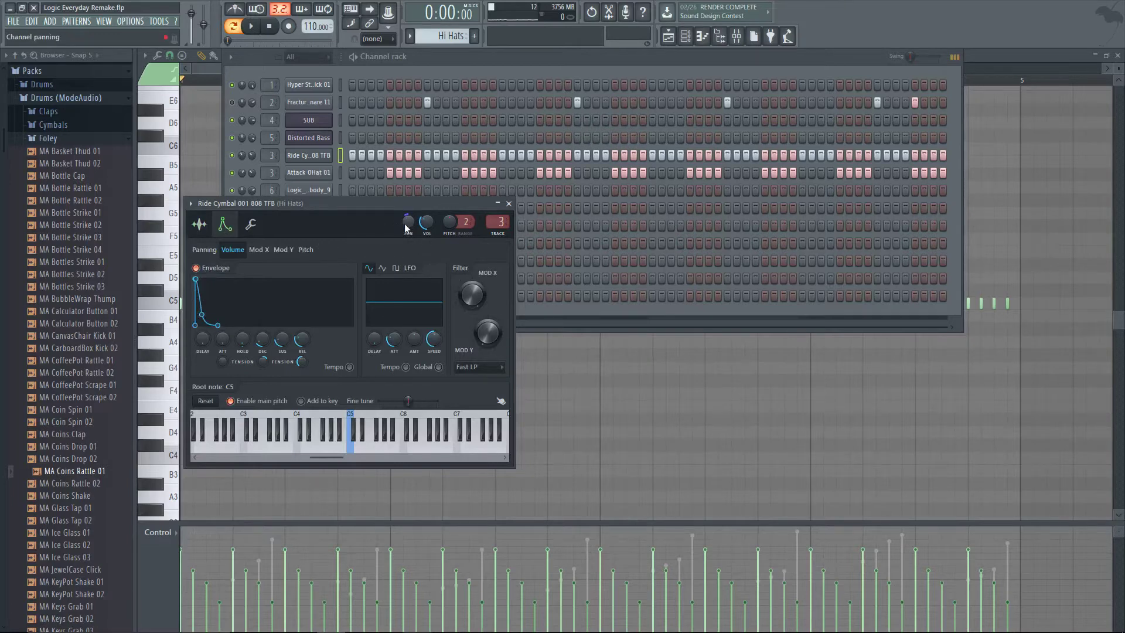
click(308, 172)
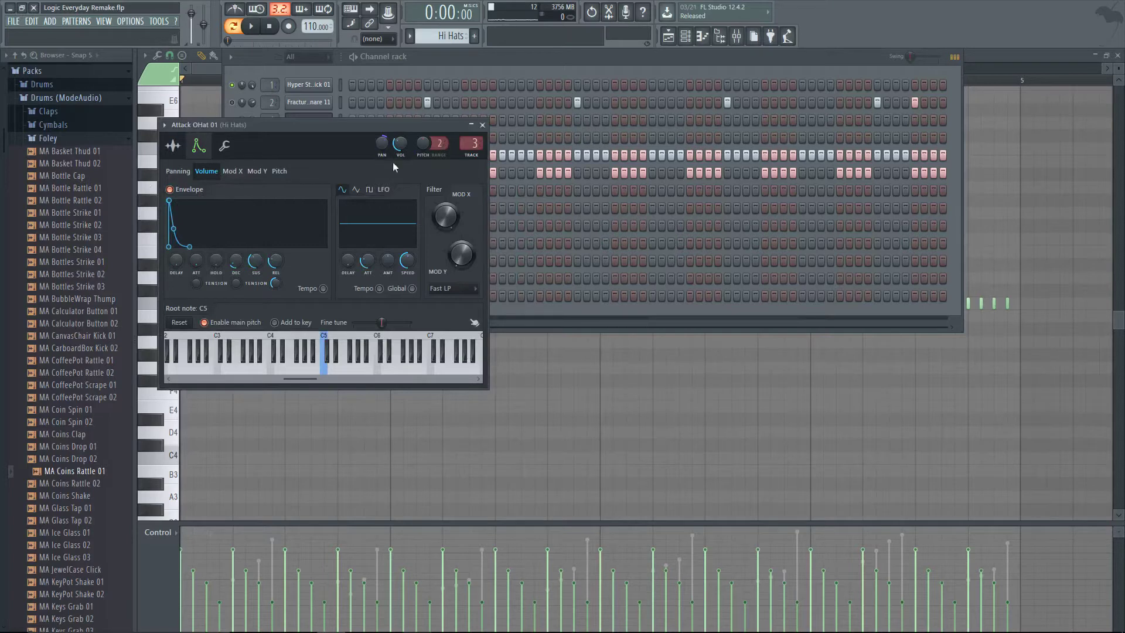
click(520, 56)
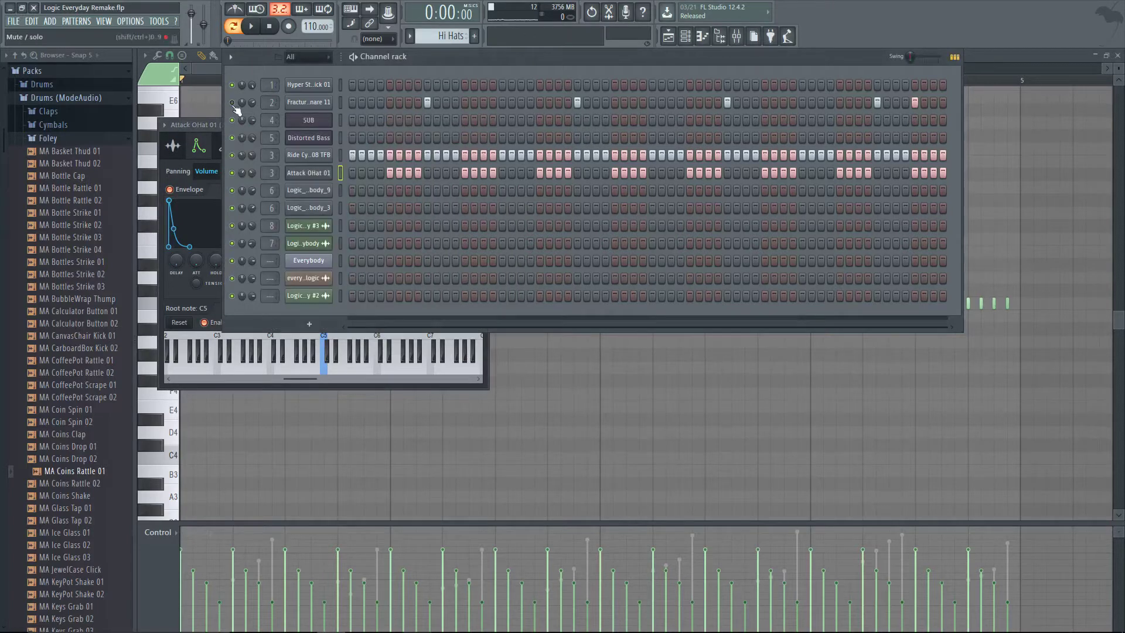
- Open Fruity Stereo Shaper on the Hi Hats mixer track and compare playback with the effect bypassed and enabled
click(737, 38)
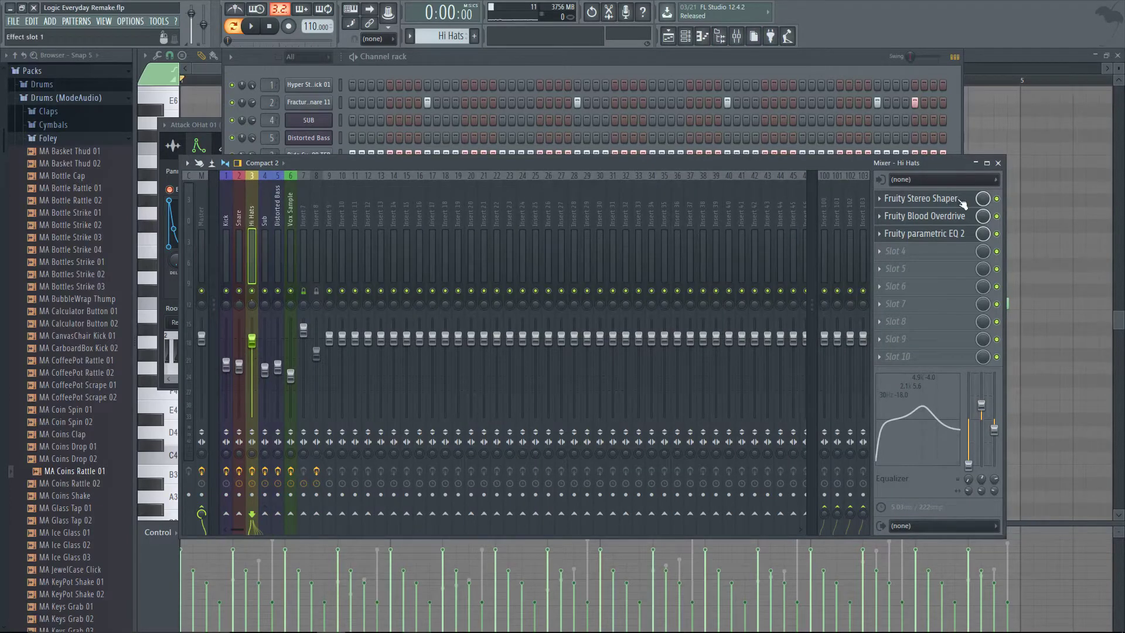
click(961, 199)
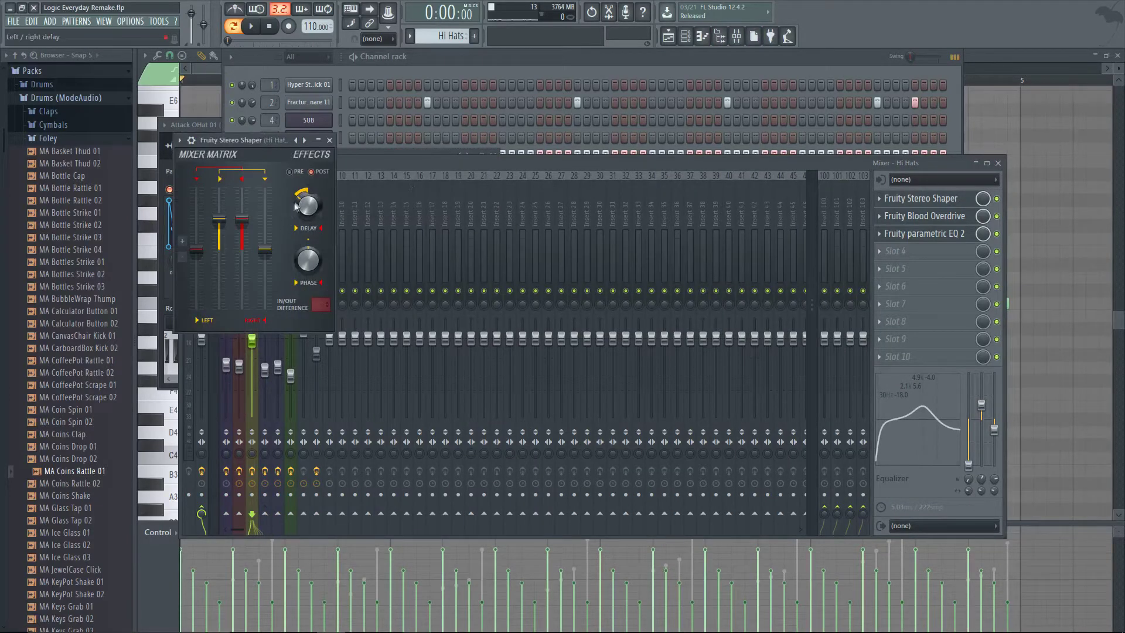
click(995, 201)
key(space)
key(space)
click(997, 198)
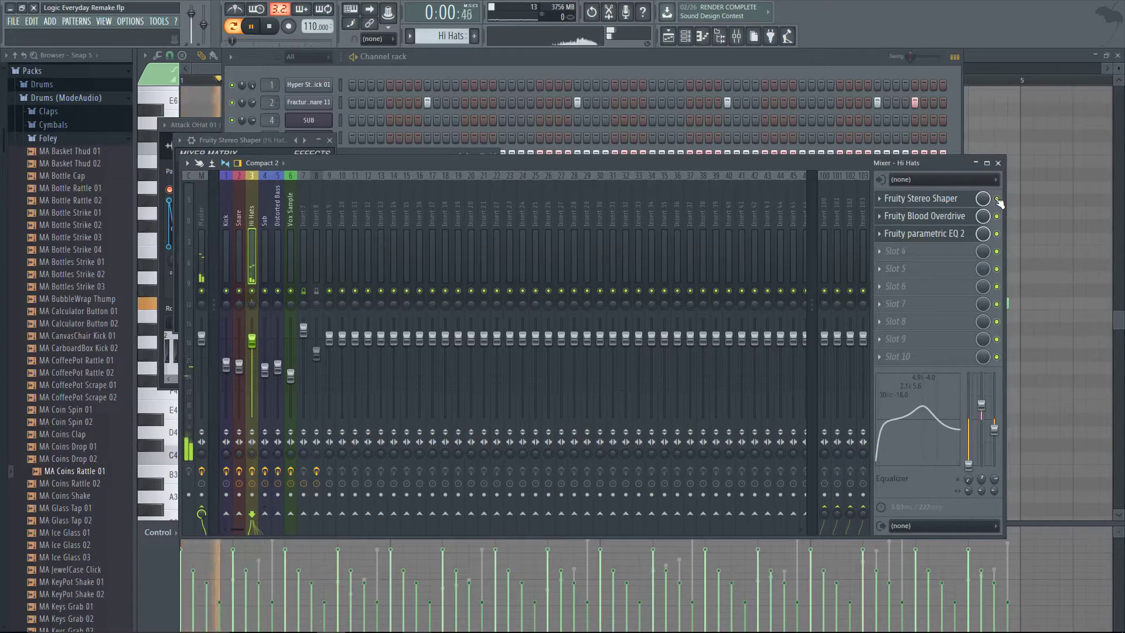
- Inspect the Fruity Blood Overdrive and Fruity parametric EQ 2 settings on the Hi Hats mixer track
click(953, 222)
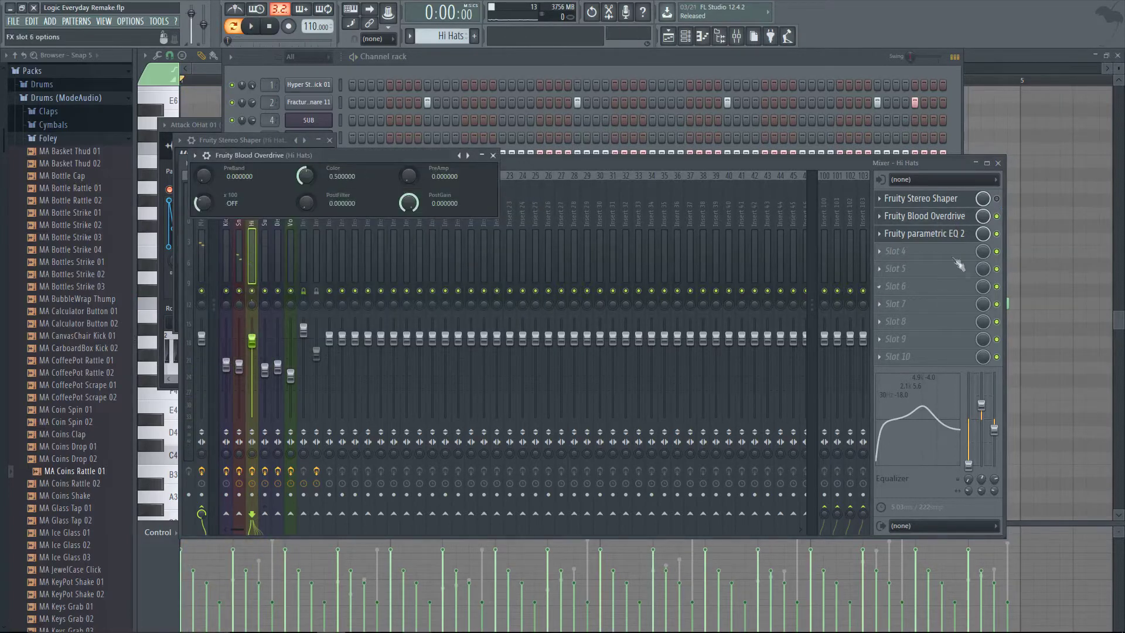
click(924, 233)
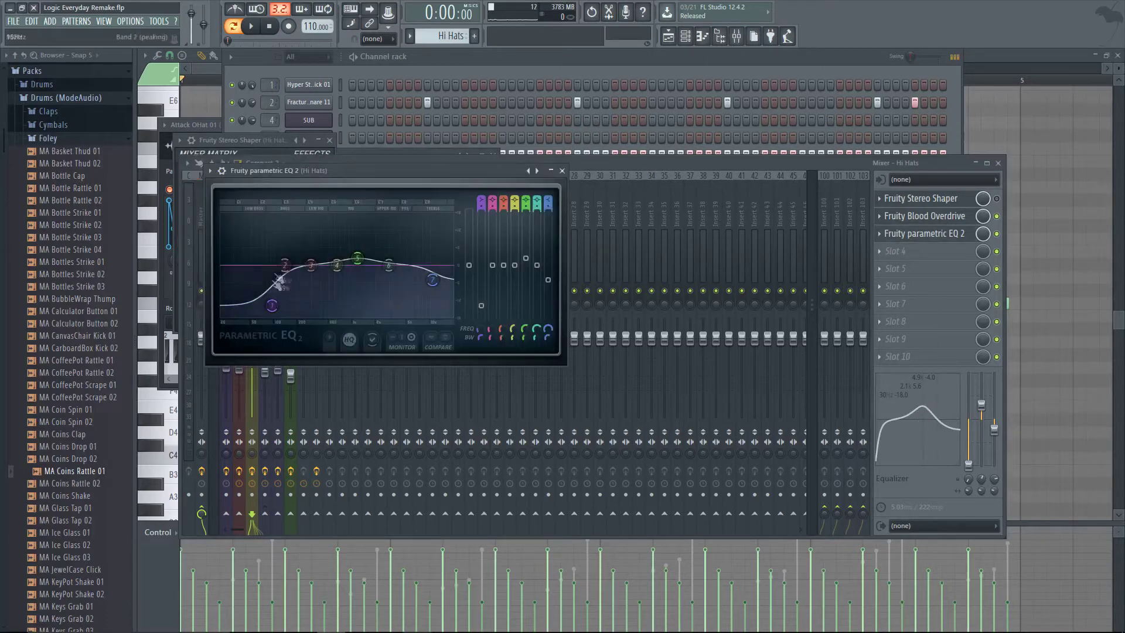
click(562, 171)
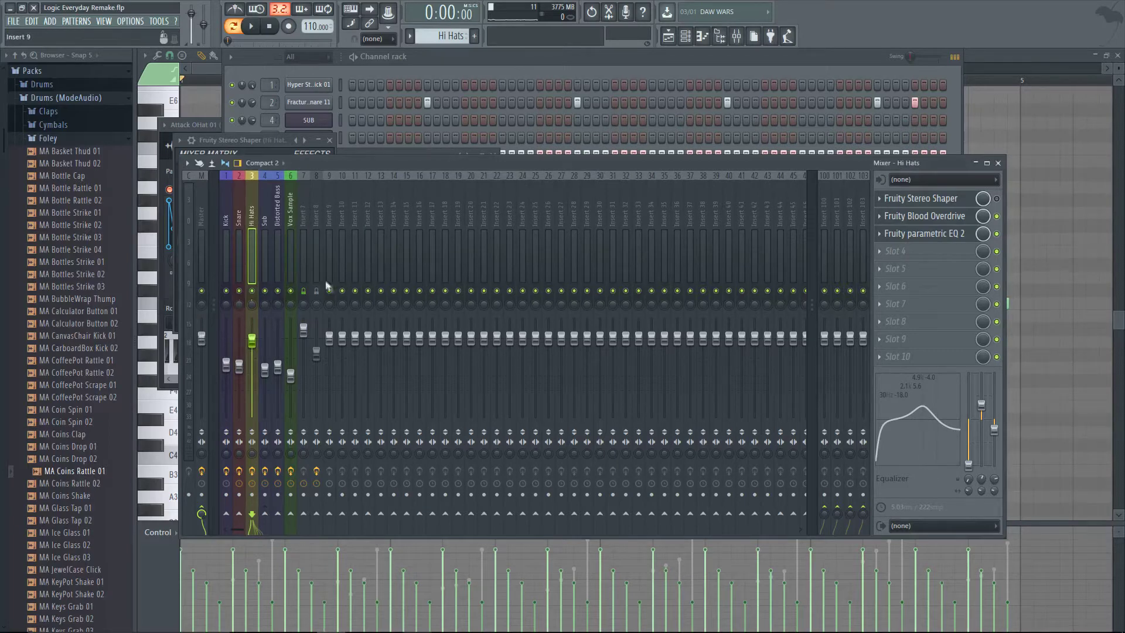
- Play the Hi Hats pattern and select the Kick track in the mixer
key(space)
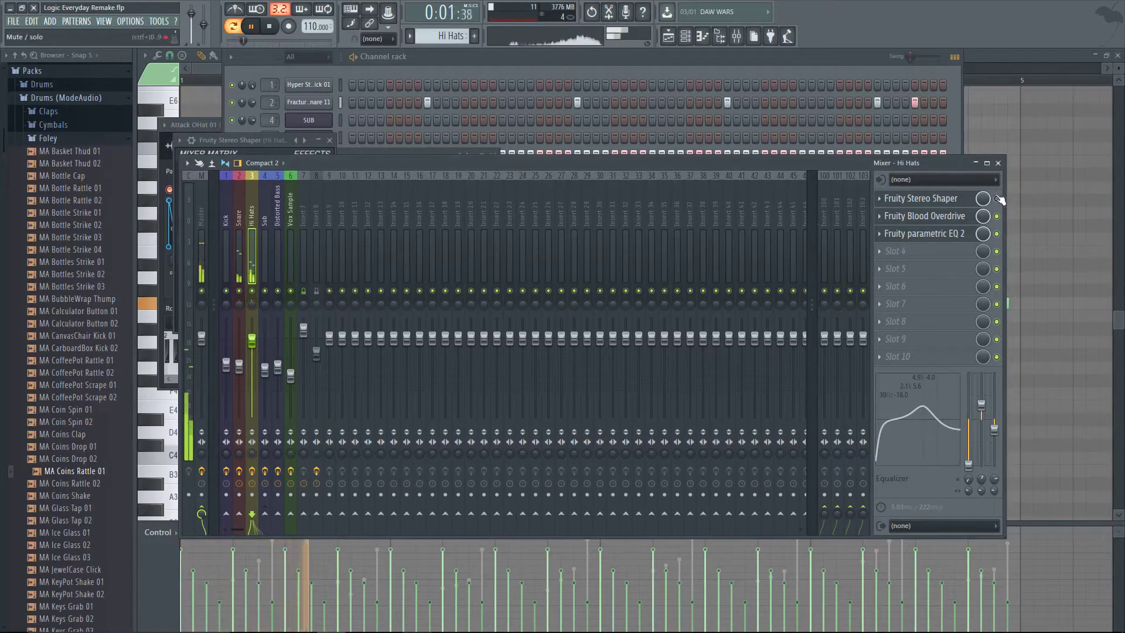
click(227, 273)
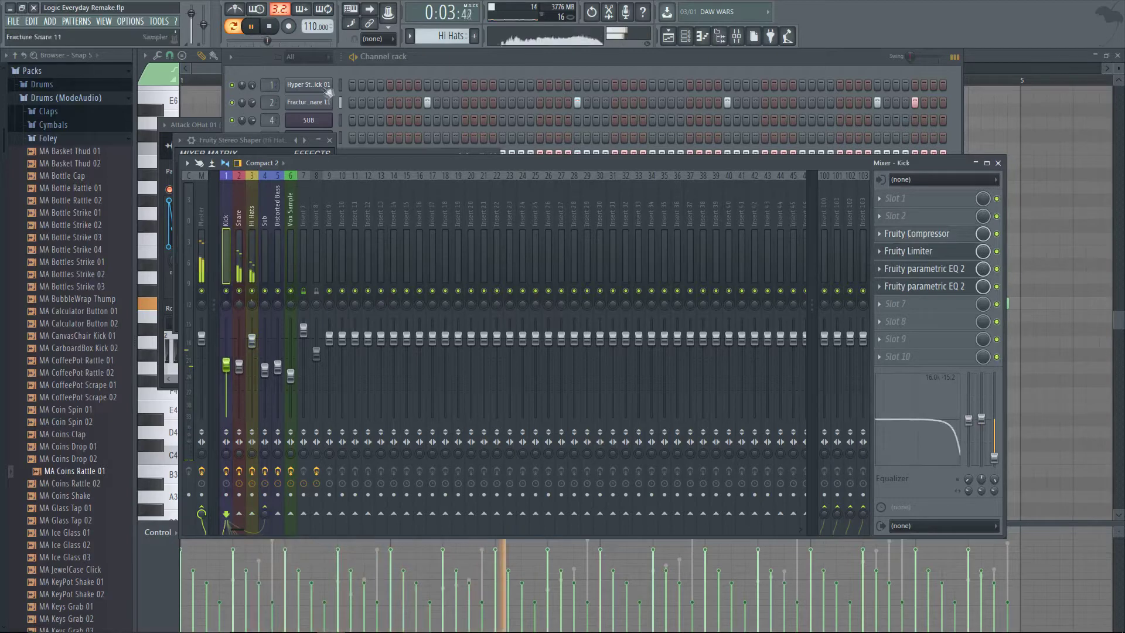
key(space)
- Switch the channel rack to the Kick pattern and play it
click(384, 66)
scroll(434, 35, up, 1)
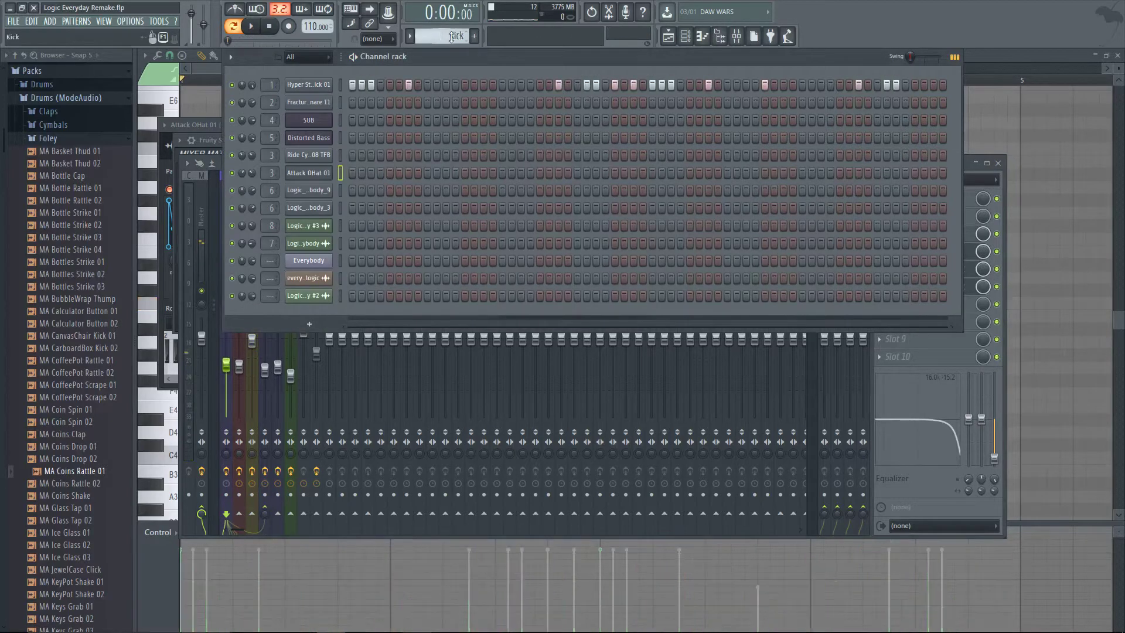
key(space)
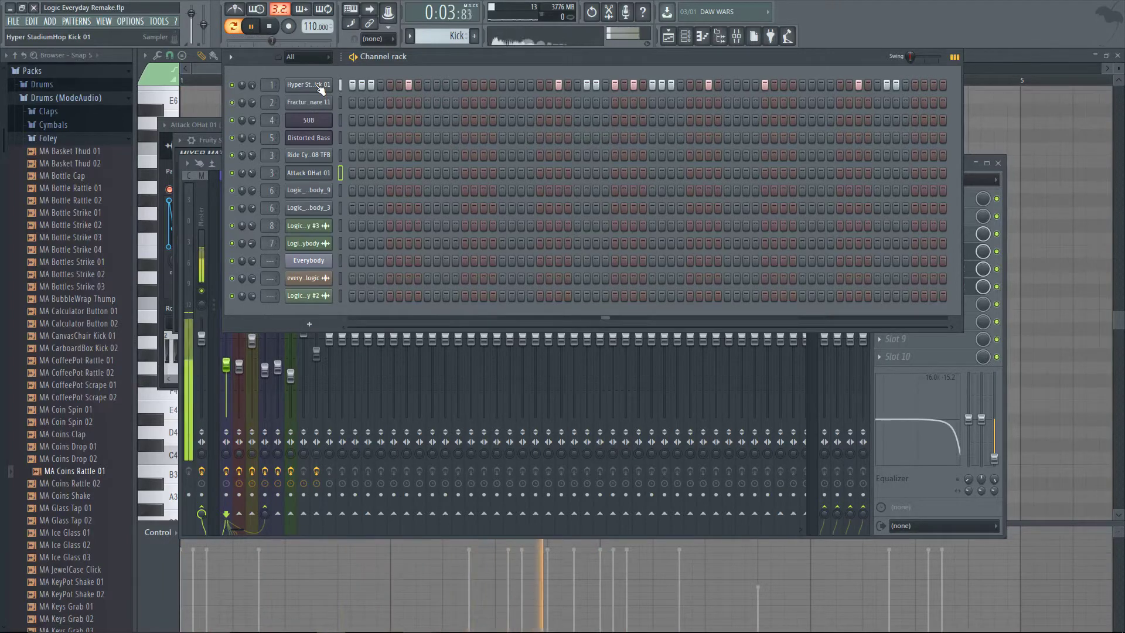
key(space)
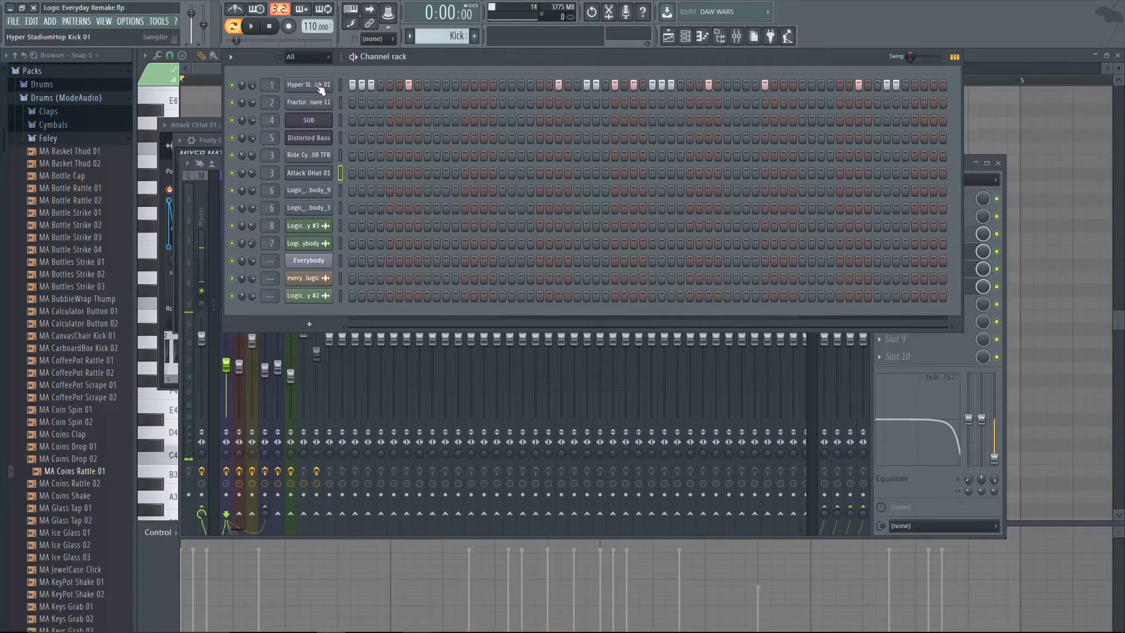
- Open the Hyper StadiumHop Kick 01 channel settings, review its envelope and sample settings, and audition the waveform
click(320, 86)
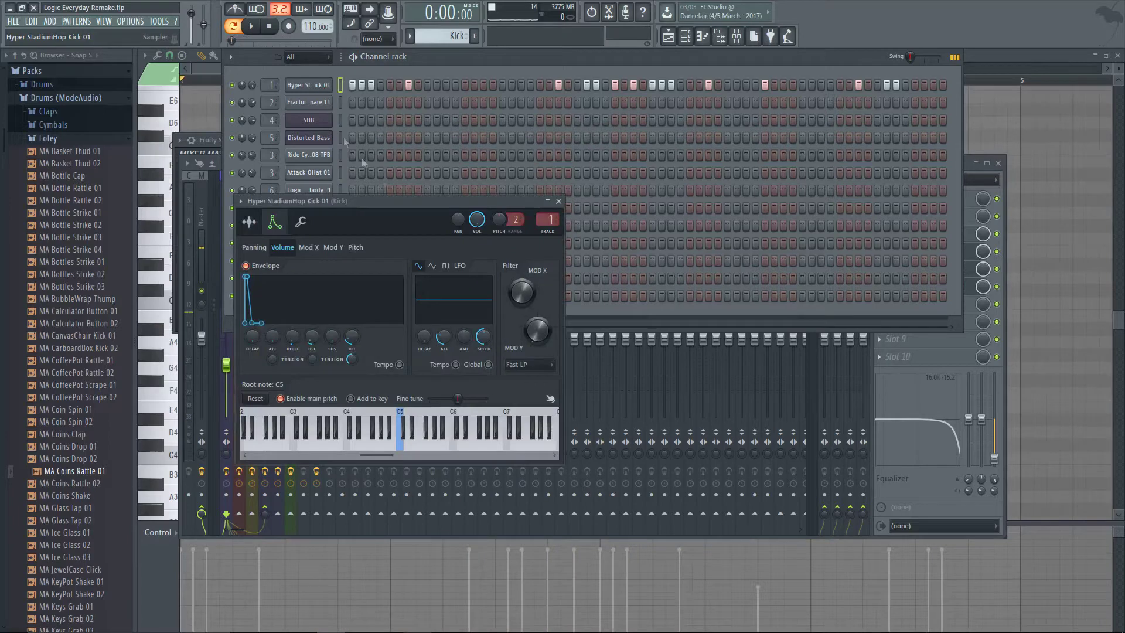
click(256, 229)
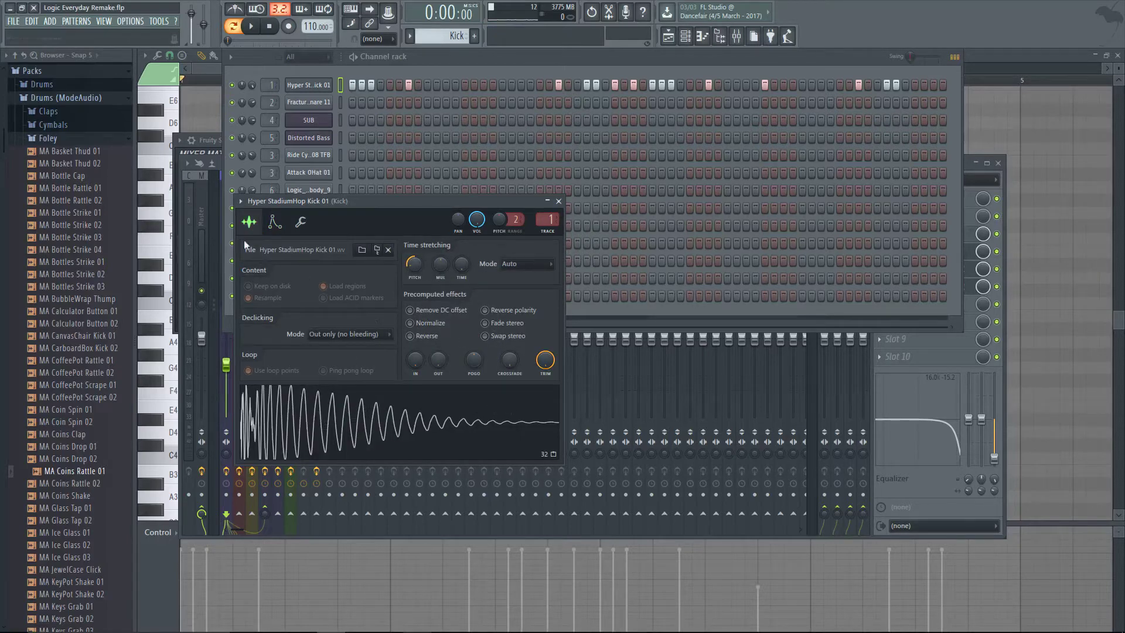
click(274, 222)
click(249, 221)
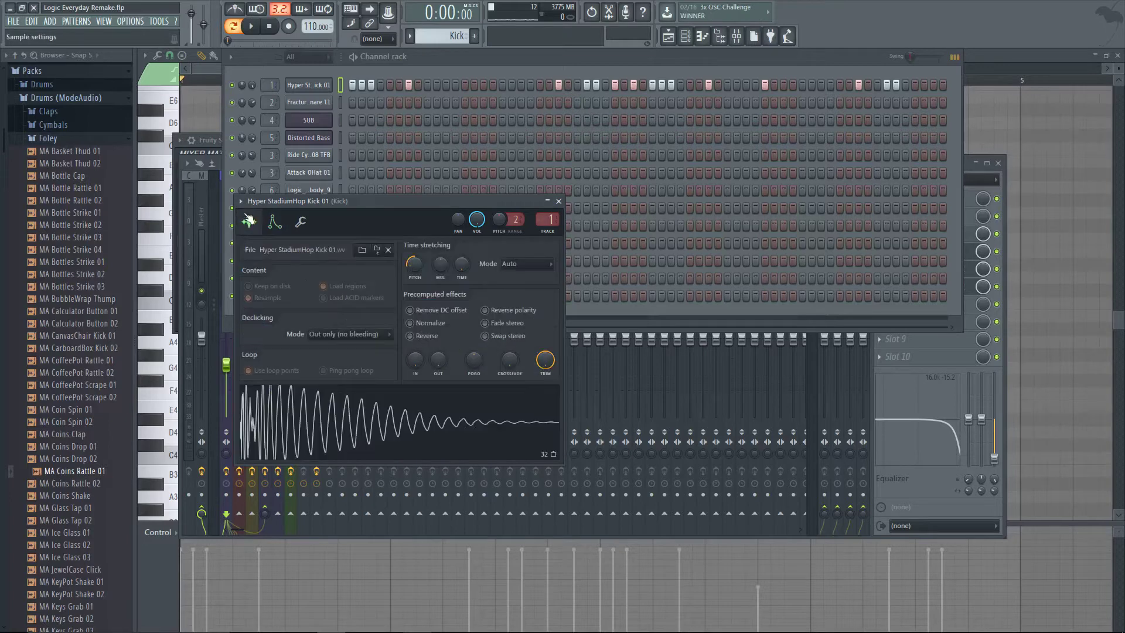
click(359, 411)
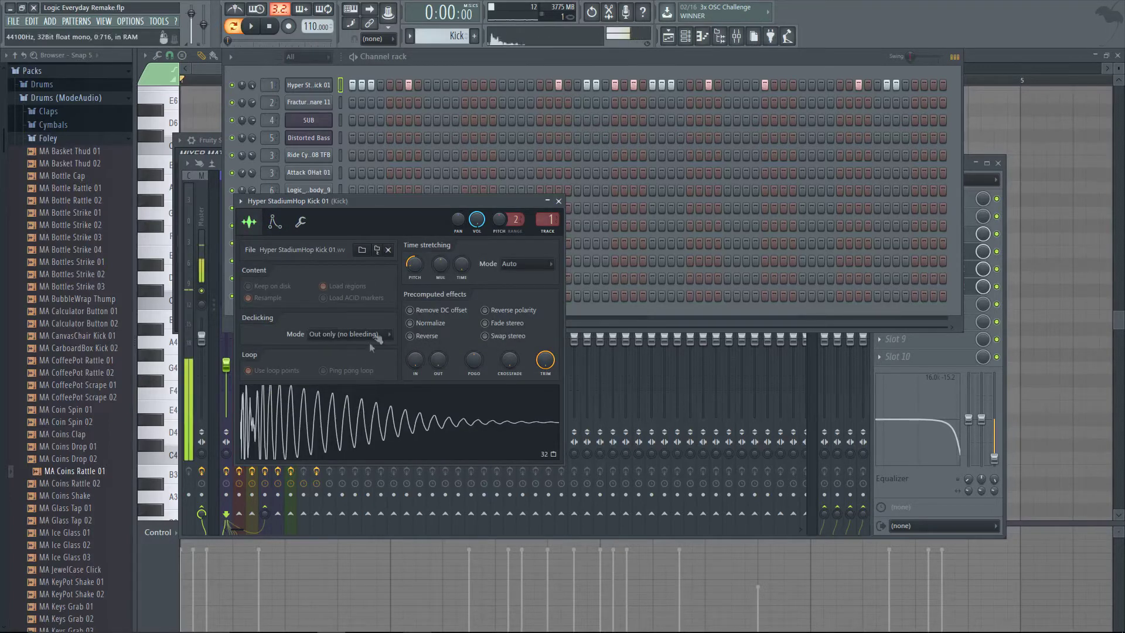
- Audition the kick at C5 with its volume envelope switched off, and compare the envelope with the sample waveform
click(274, 222)
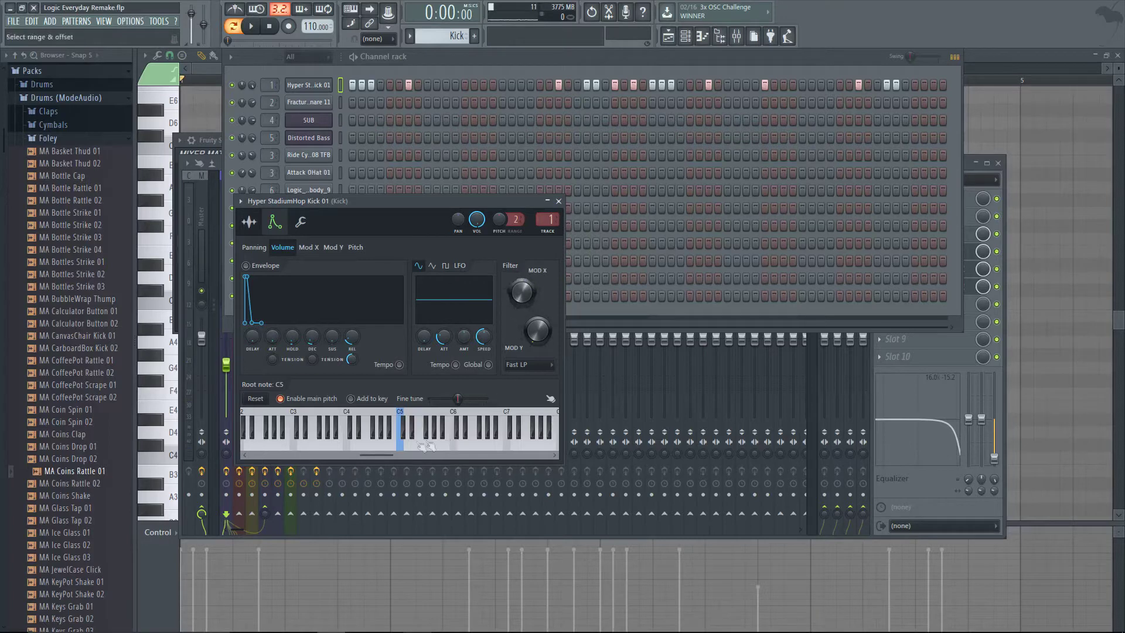
click(402, 445)
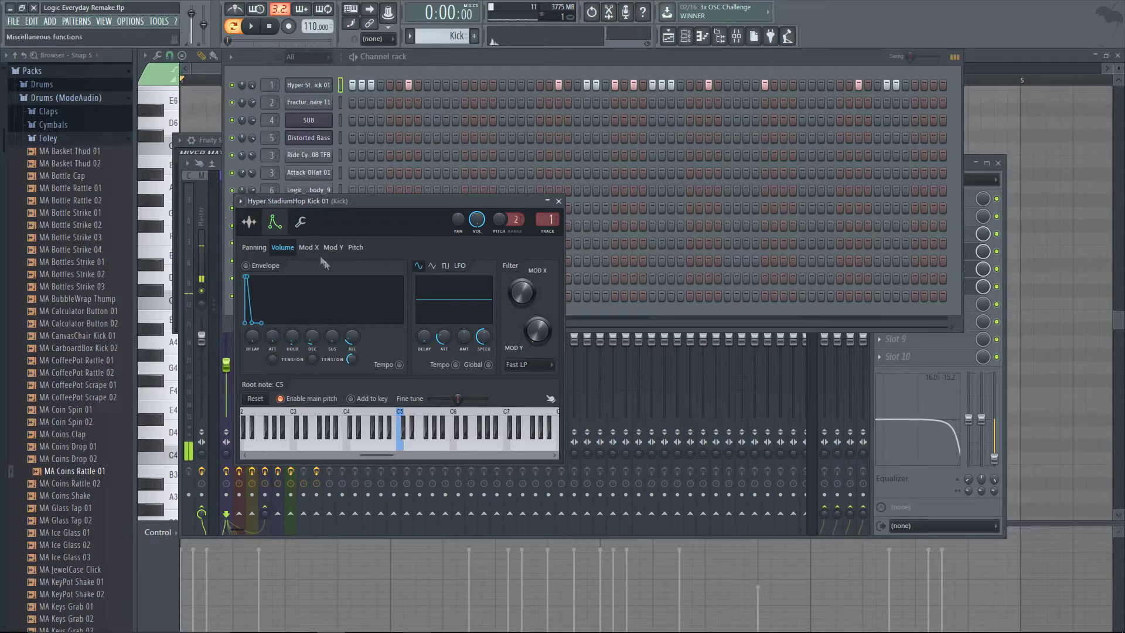
click(257, 223)
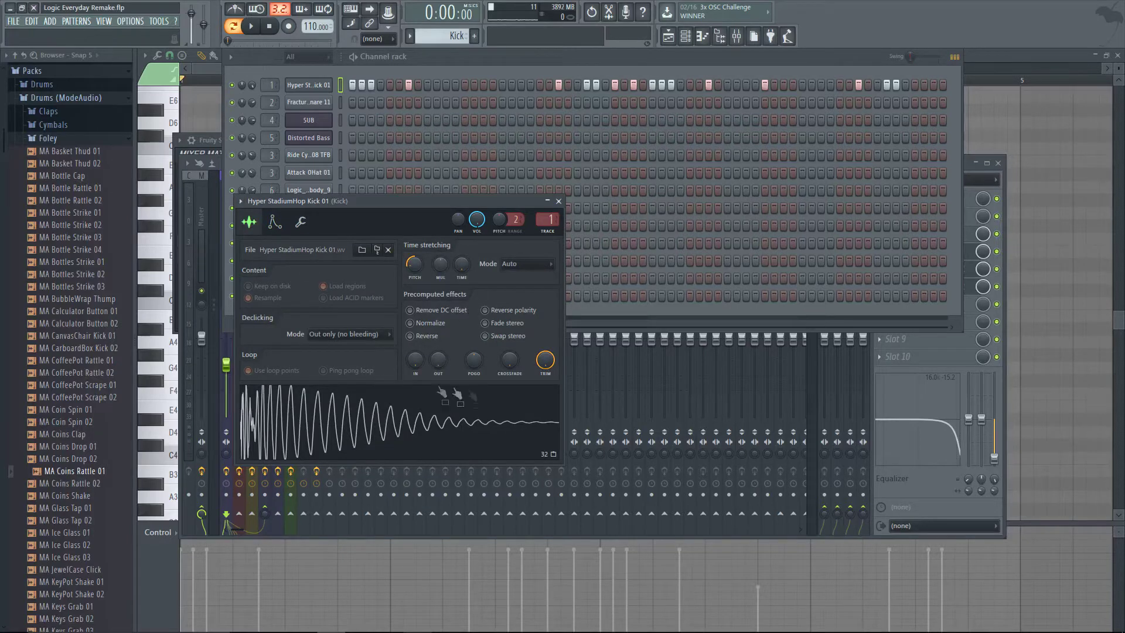
click(275, 222)
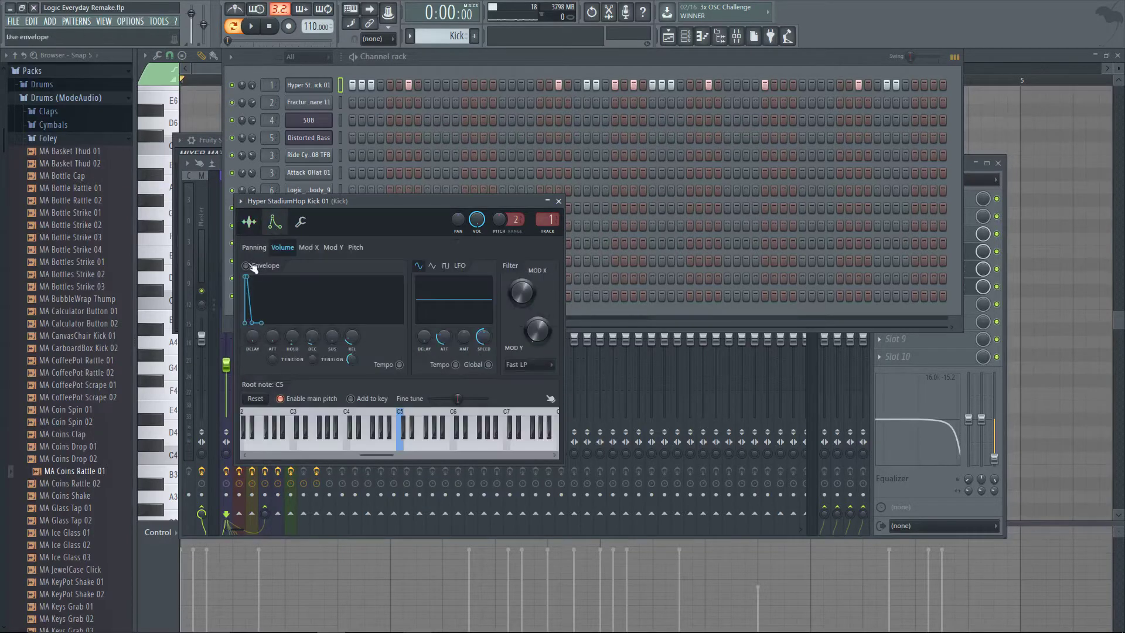
click(249, 221)
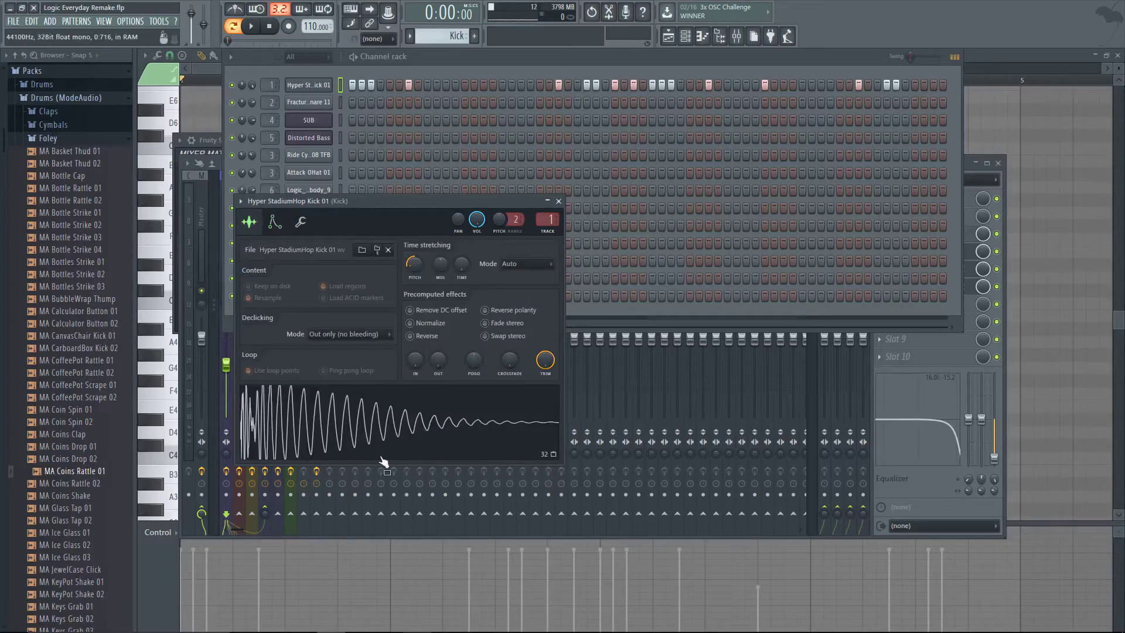
click(284, 429)
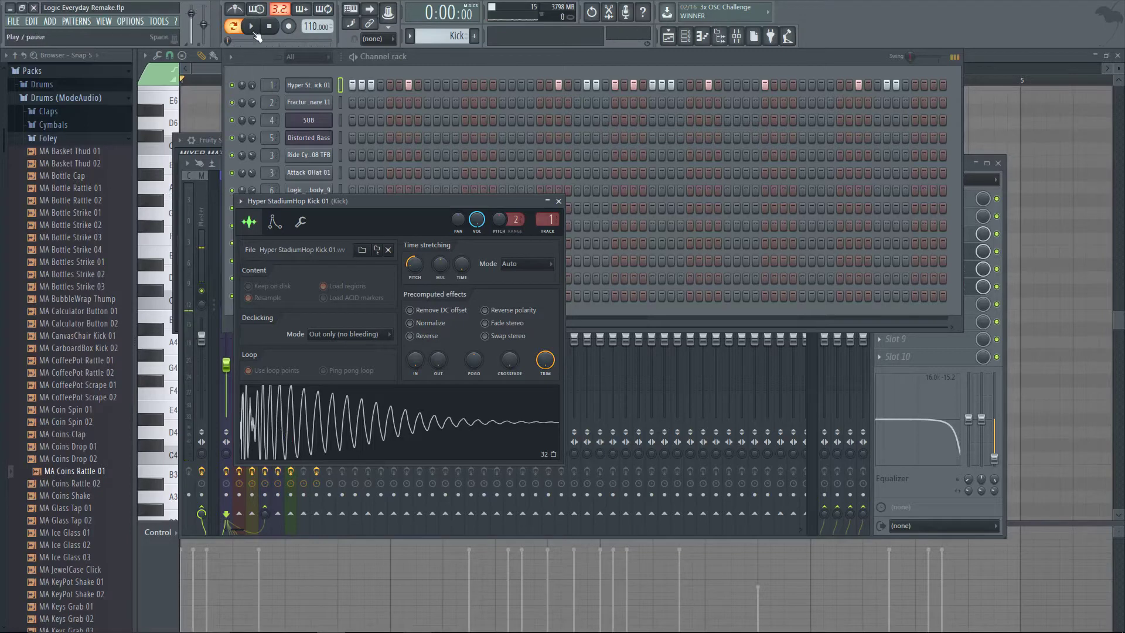
- Inspect the Fruity Compressor and Fruity Limiter settings on the Kick mixer track
click(222, 242)
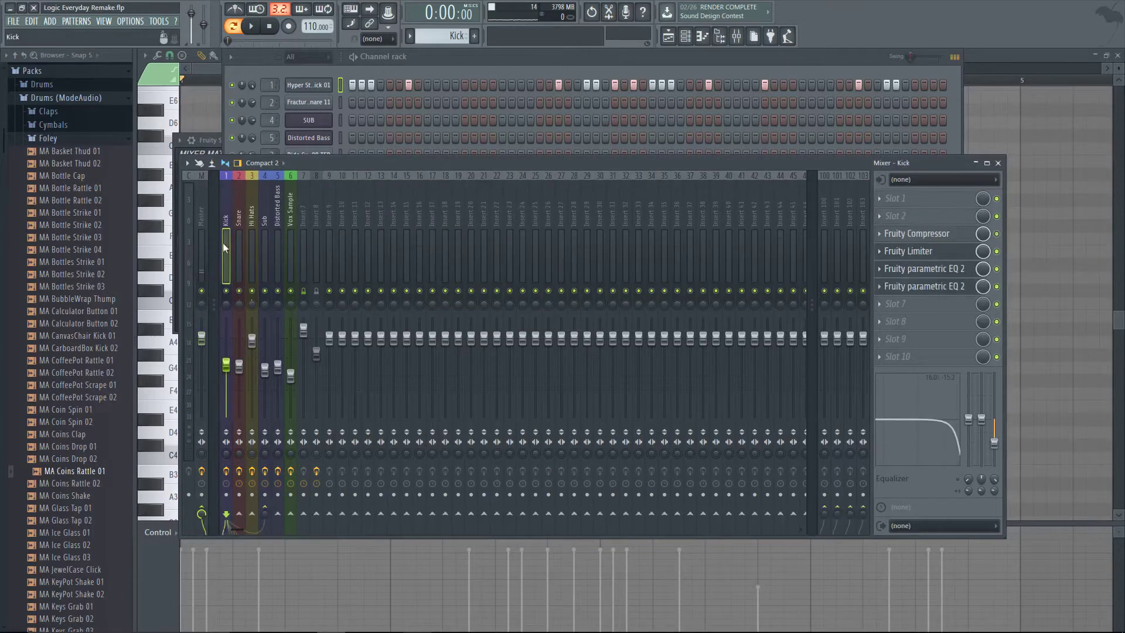
click(951, 235)
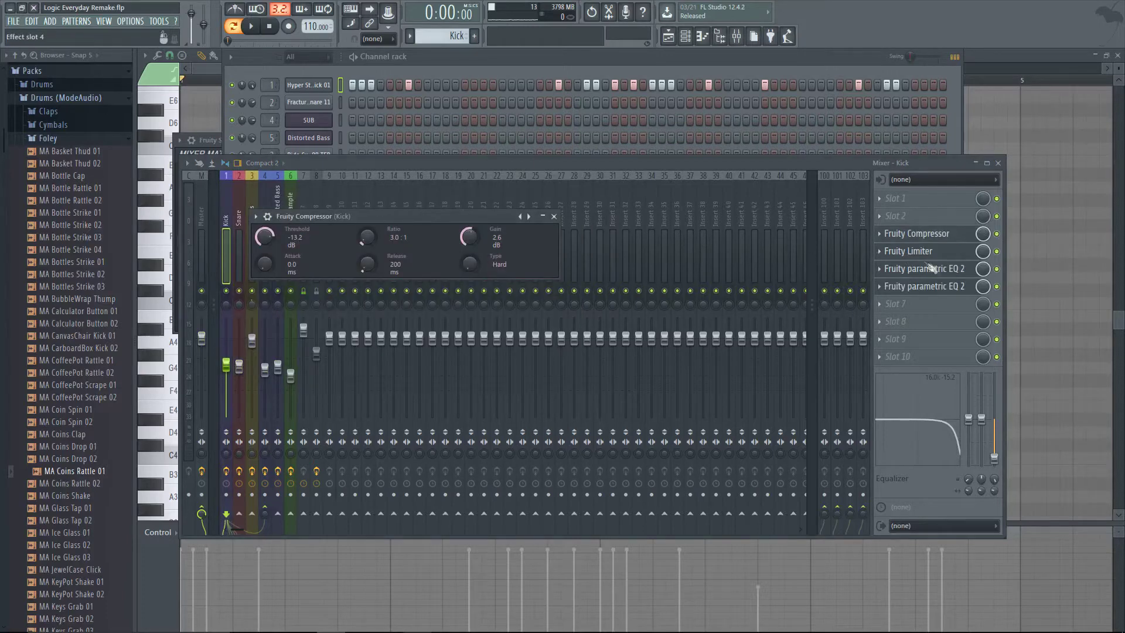
click(931, 267)
click(949, 253)
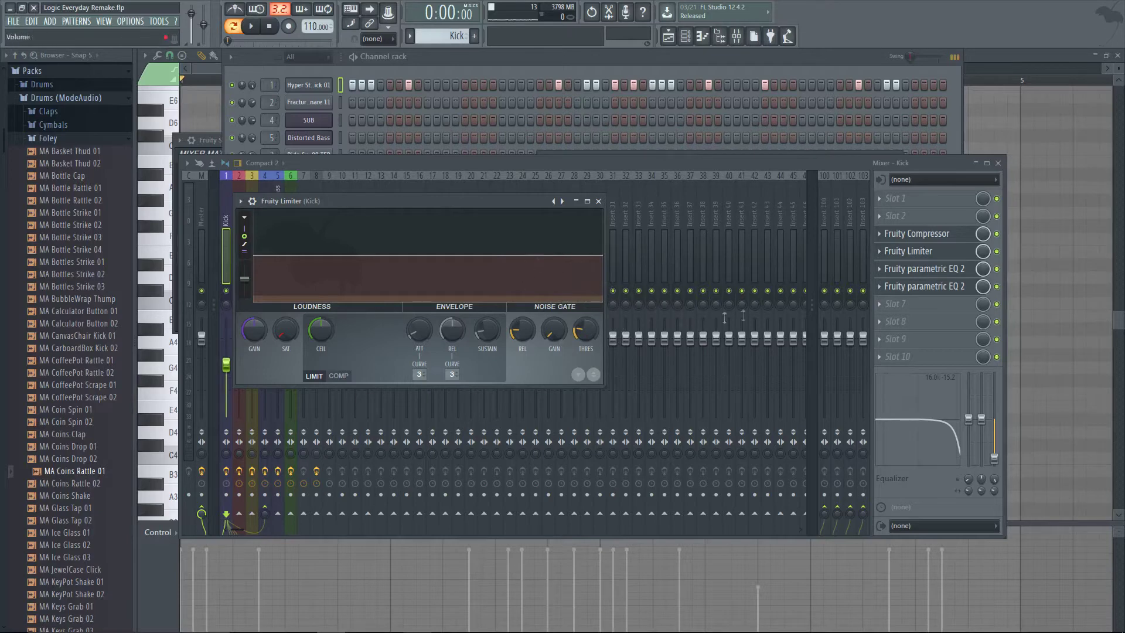
- Examine the curves of both Fruity parametric EQ 2 effects on the Kick mixer track
click(964, 270)
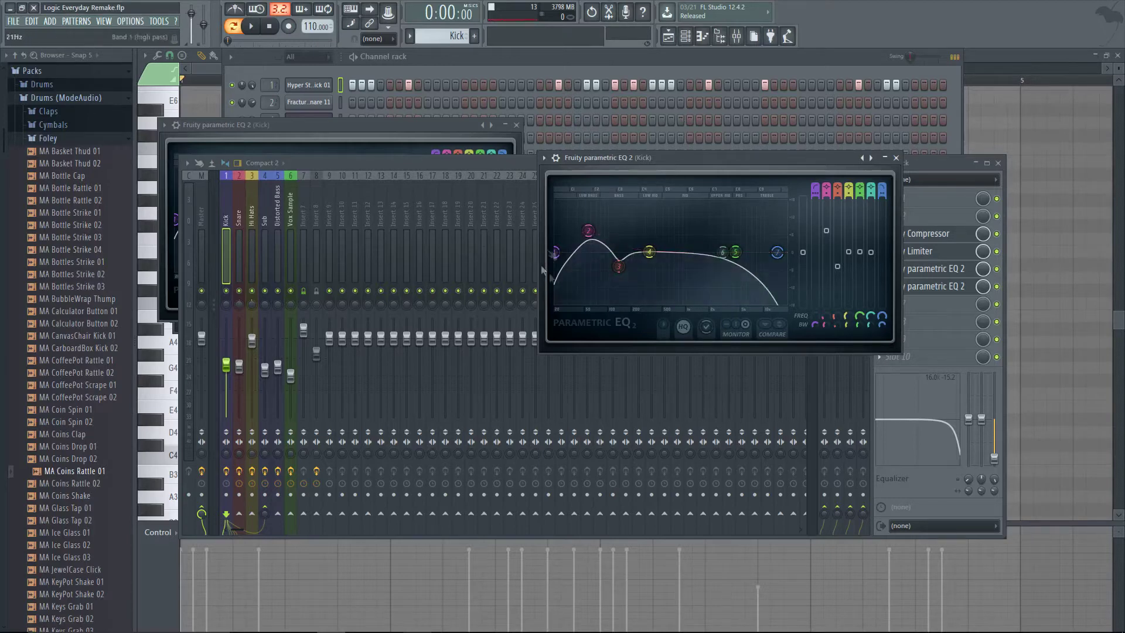
click(959, 295)
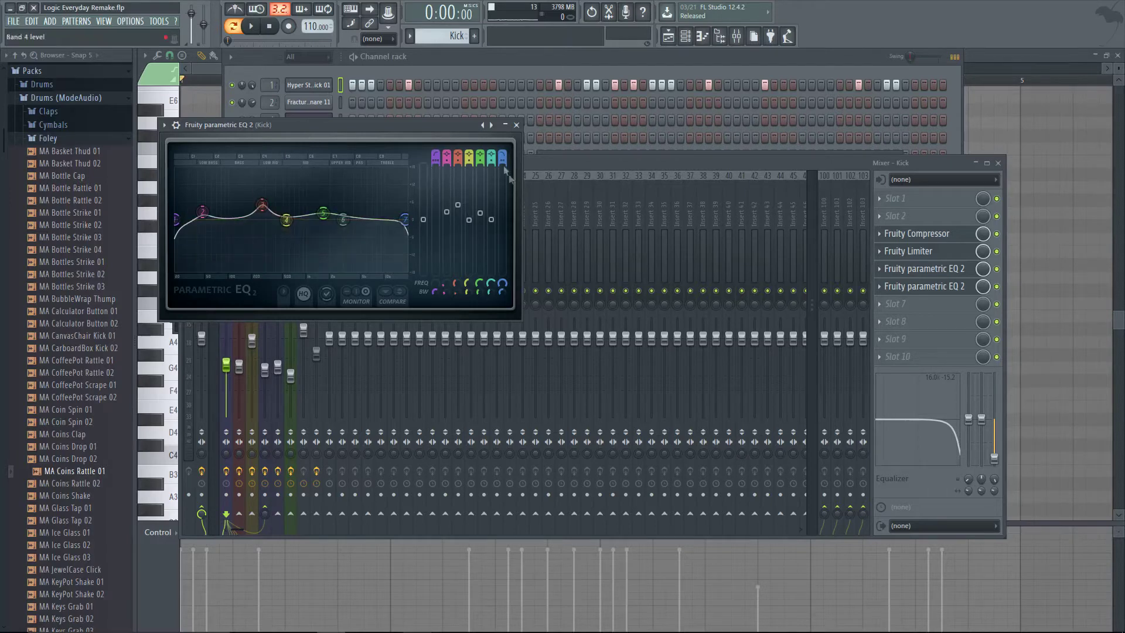
click(655, 163)
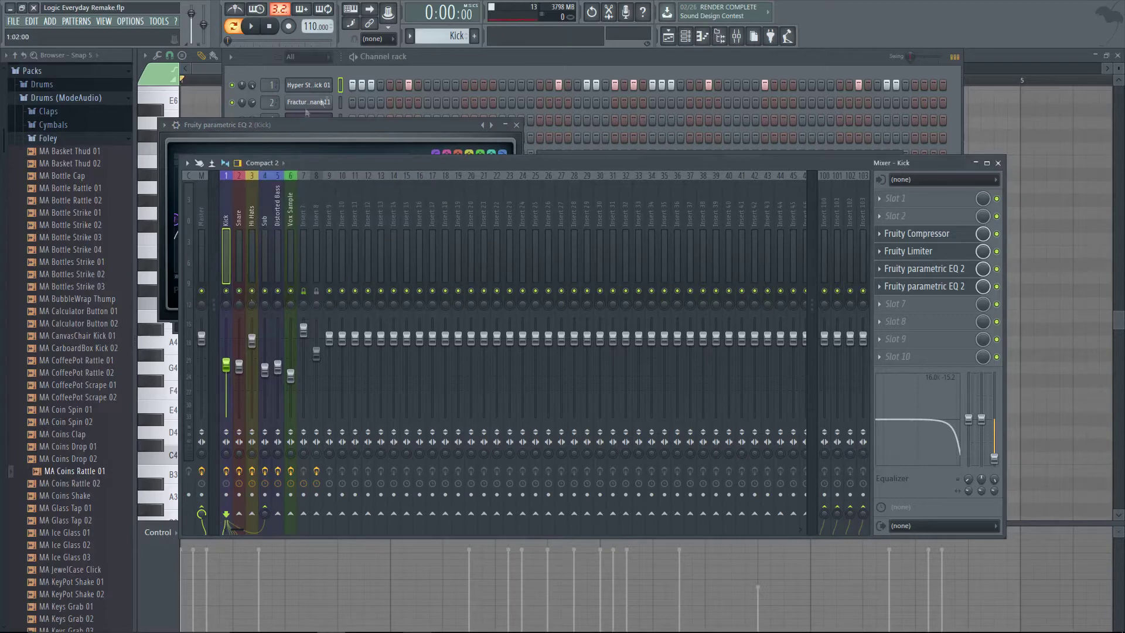
- Switch the channel rack to the Bass pattern and open the SUB channel's 3x Osc settings
click(364, 57)
scroll(417, 36, down, 1)
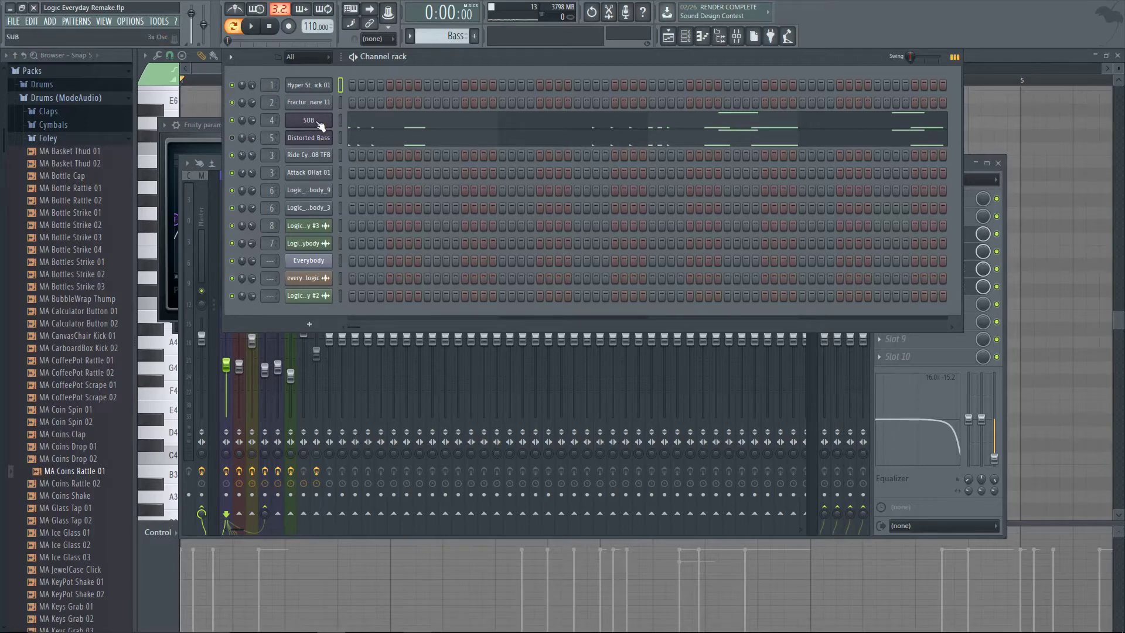
click(309, 120)
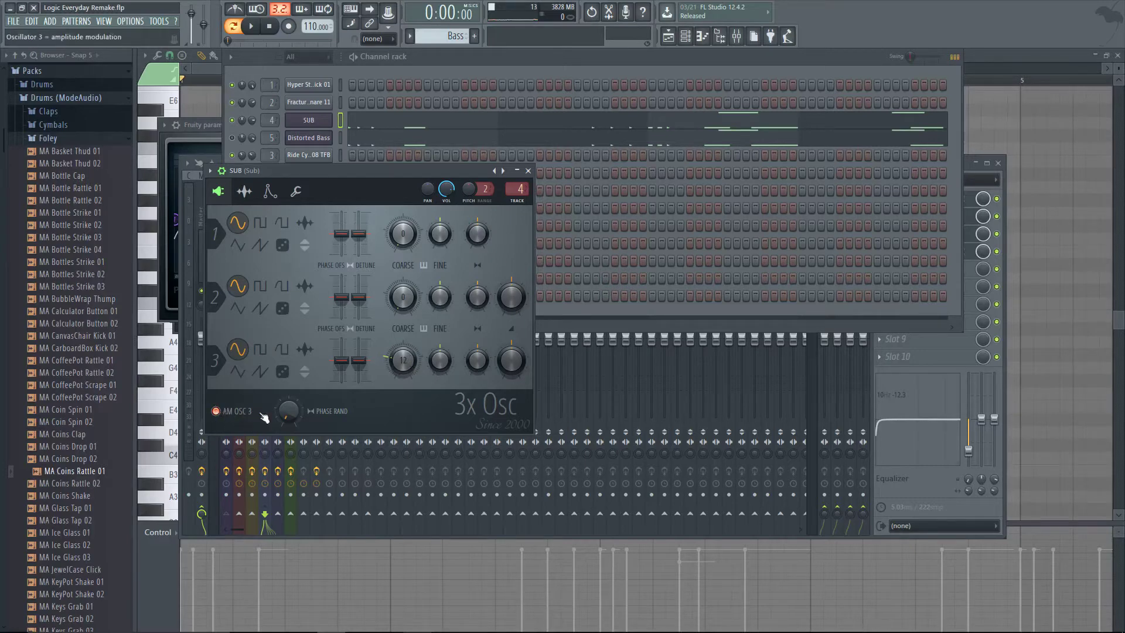
- Play the Bass pattern with only the SUB channel and bring the mixer into view
click(258, 30)
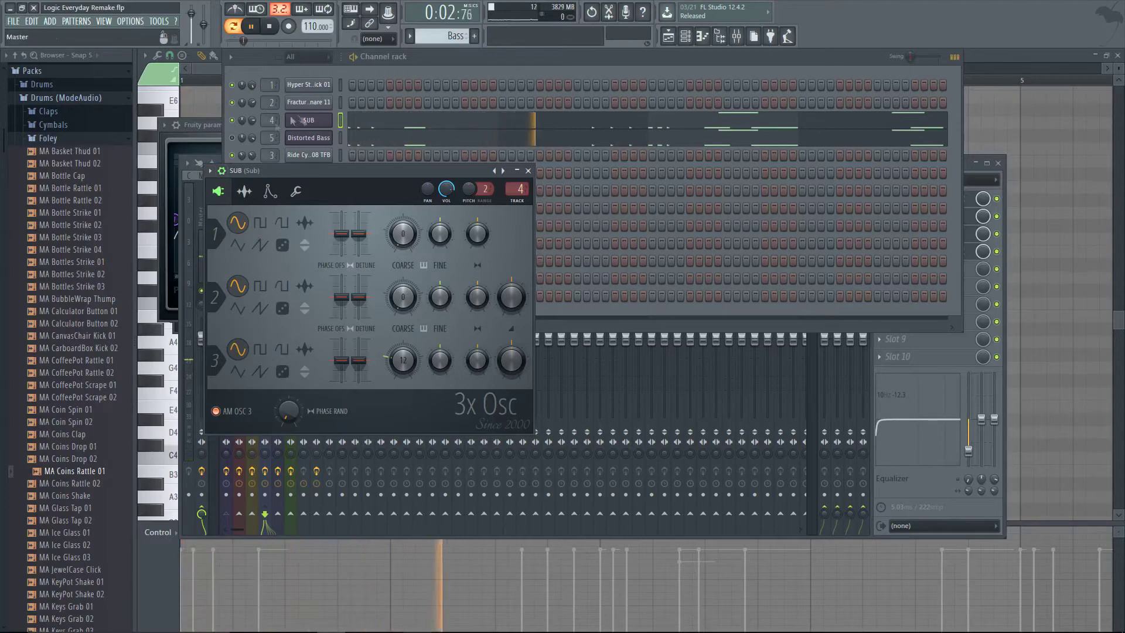
click(440, 69)
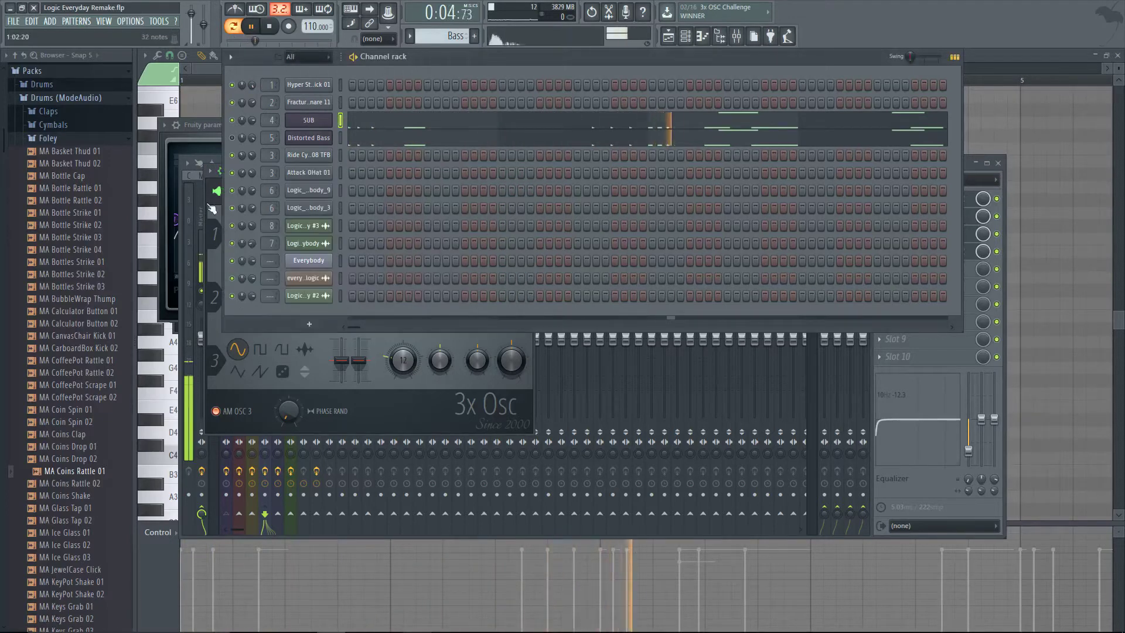
click(194, 223)
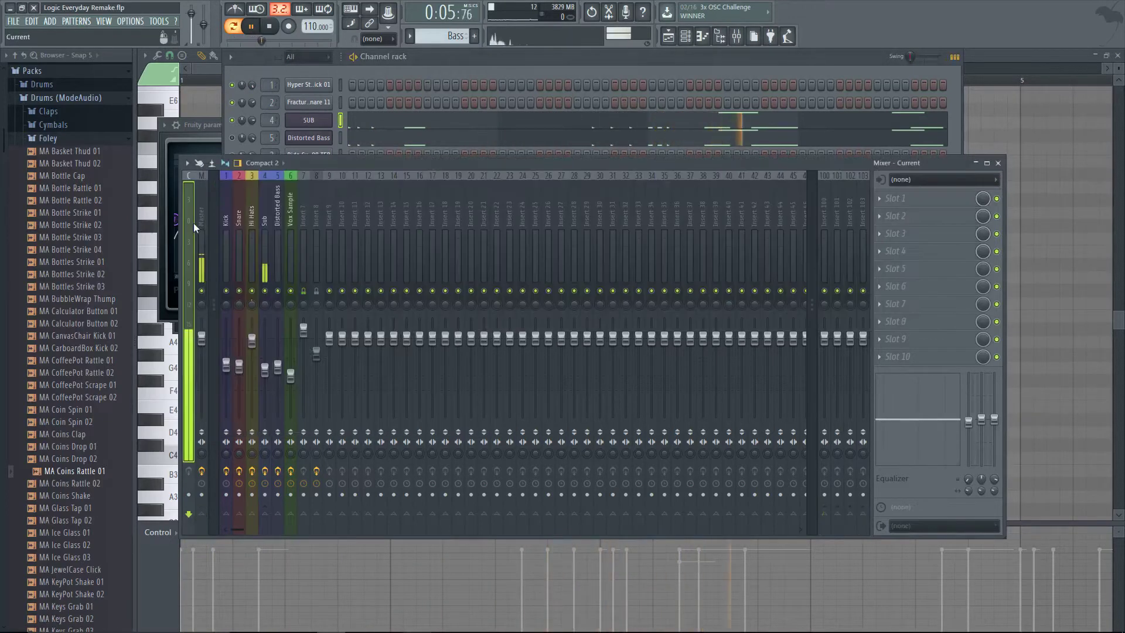
- Stop playback and inspect the first Fruity parametric EQ 2 and the Fruity Limiter settings on the Sub mixer track
click(268, 241)
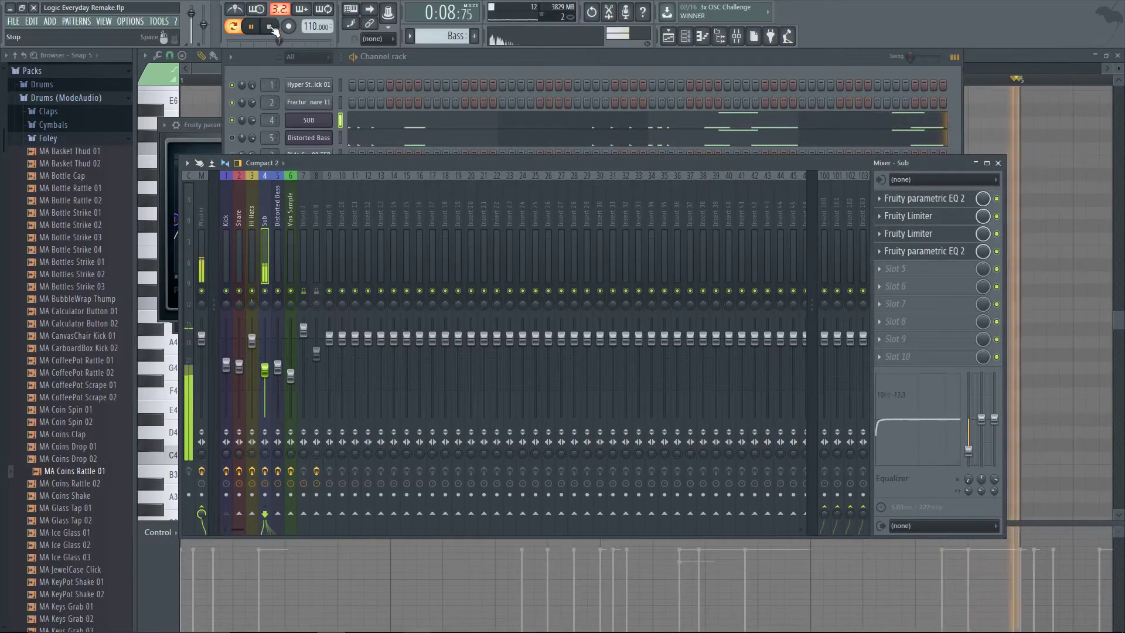
key(space)
click(939, 200)
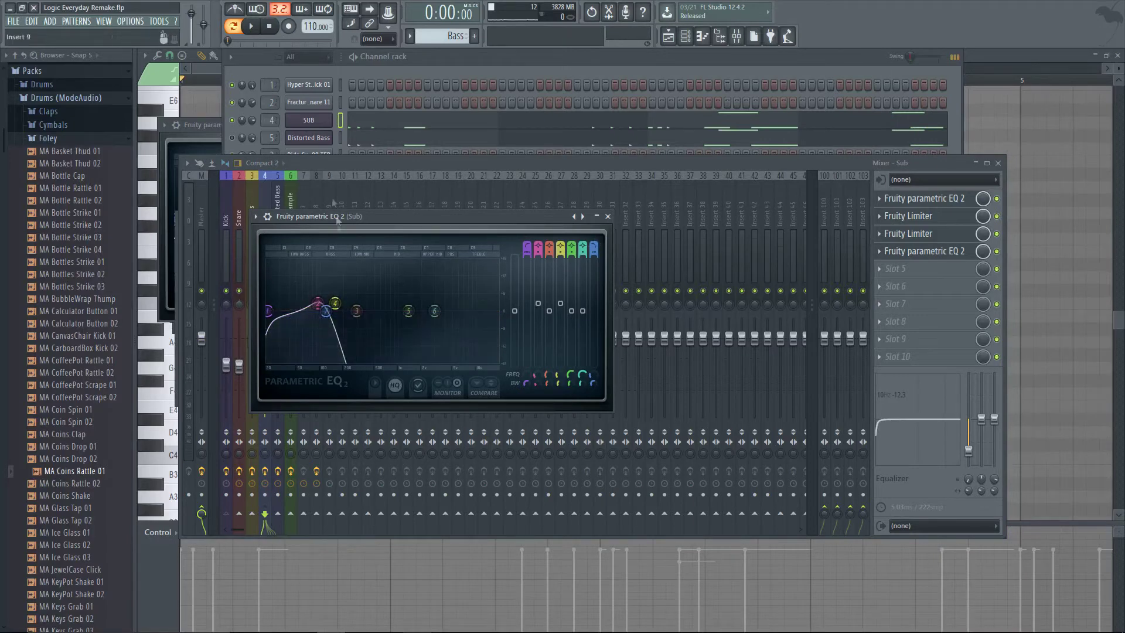
click(919, 217)
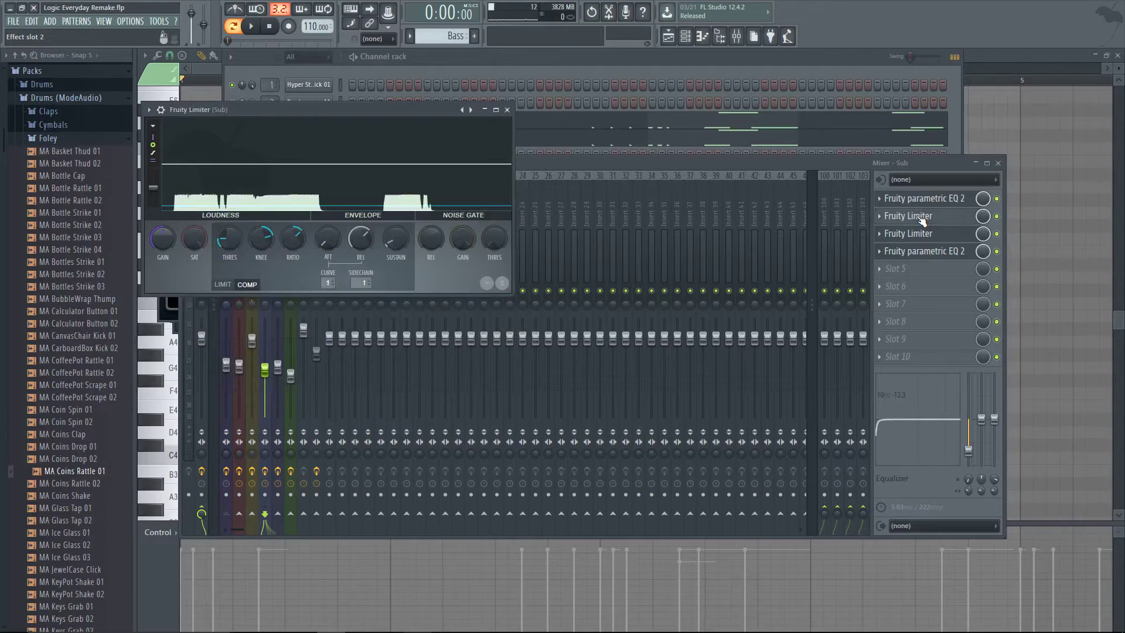
click(920, 216)
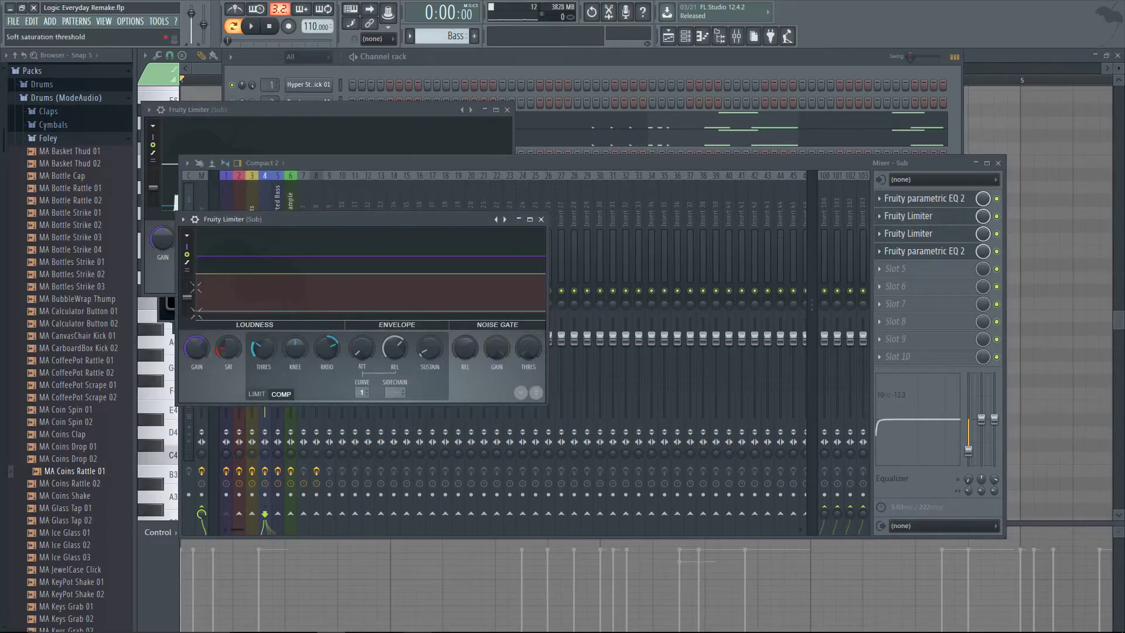
- Play the Bass pattern and compare its sound with the Sub track's first Fruity Limiter bypassed and re-enabled
key(space)
click(996, 216)
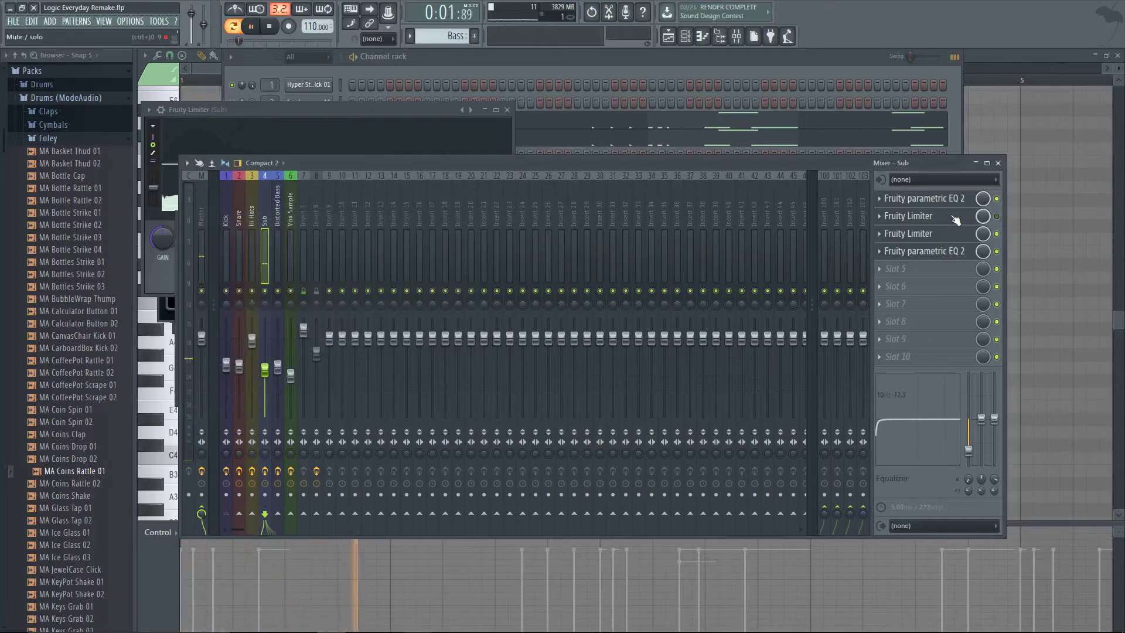
click(996, 217)
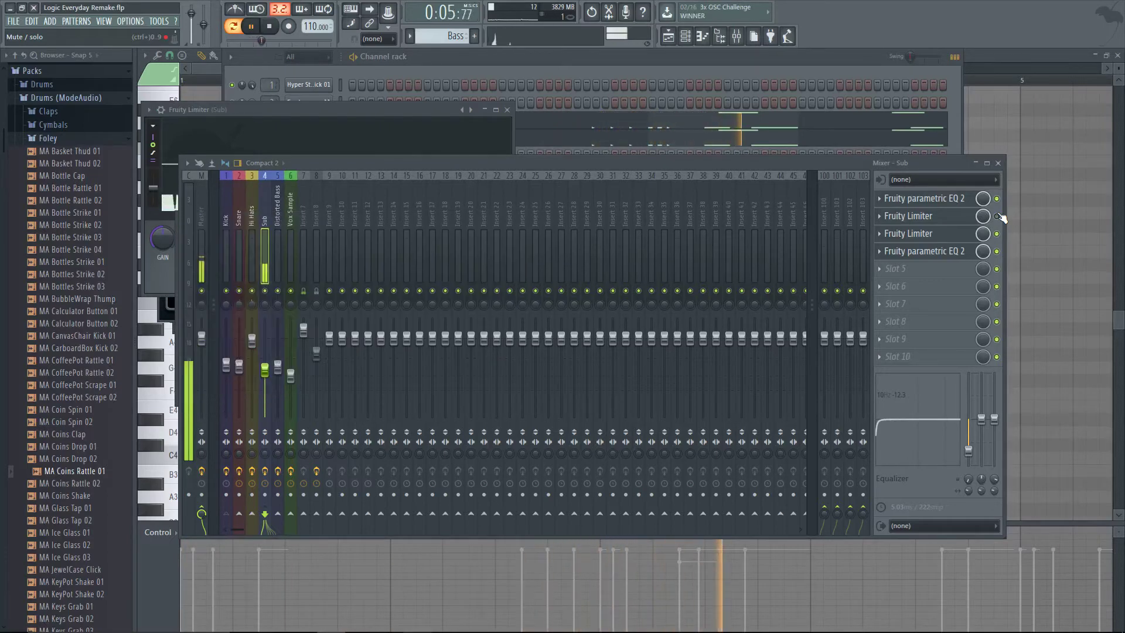
key(space)
- Neutralise the first Sub limiter's threshold, ratio and gain, with gain at 0.0 dB, and play the Bass pattern
drag(263, 348, 263, 351)
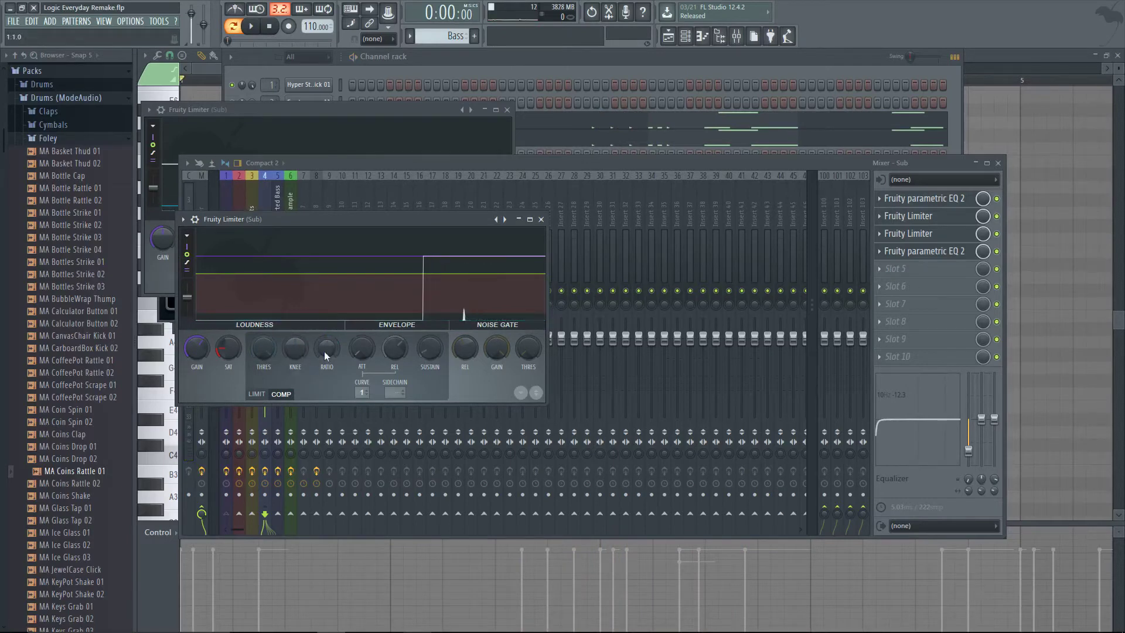
drag(197, 348, 196, 348)
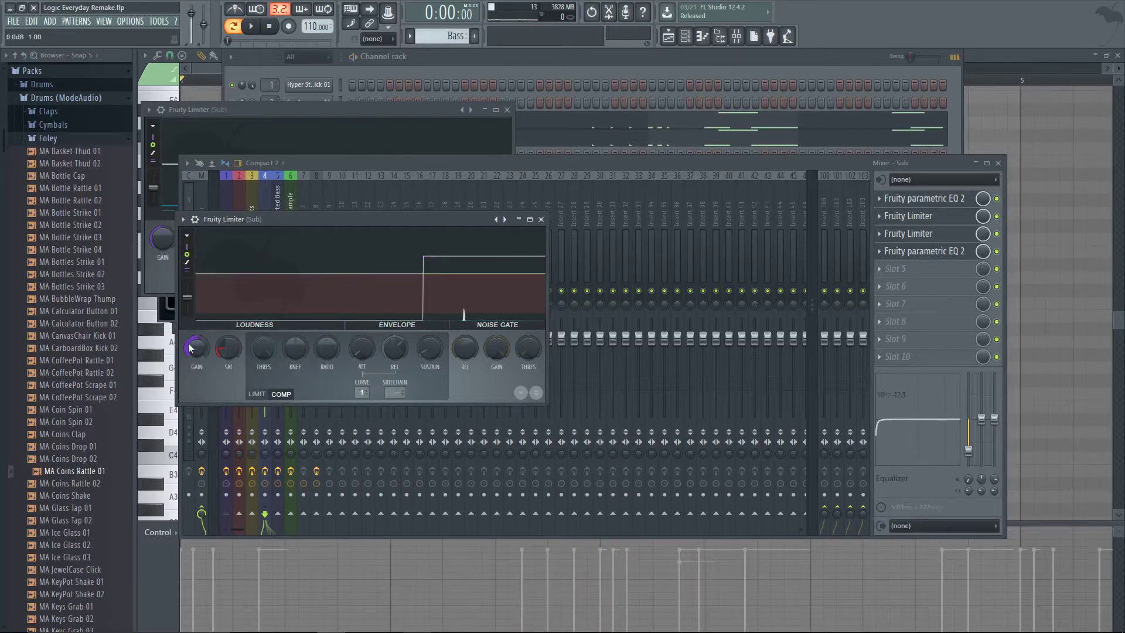
key(space)
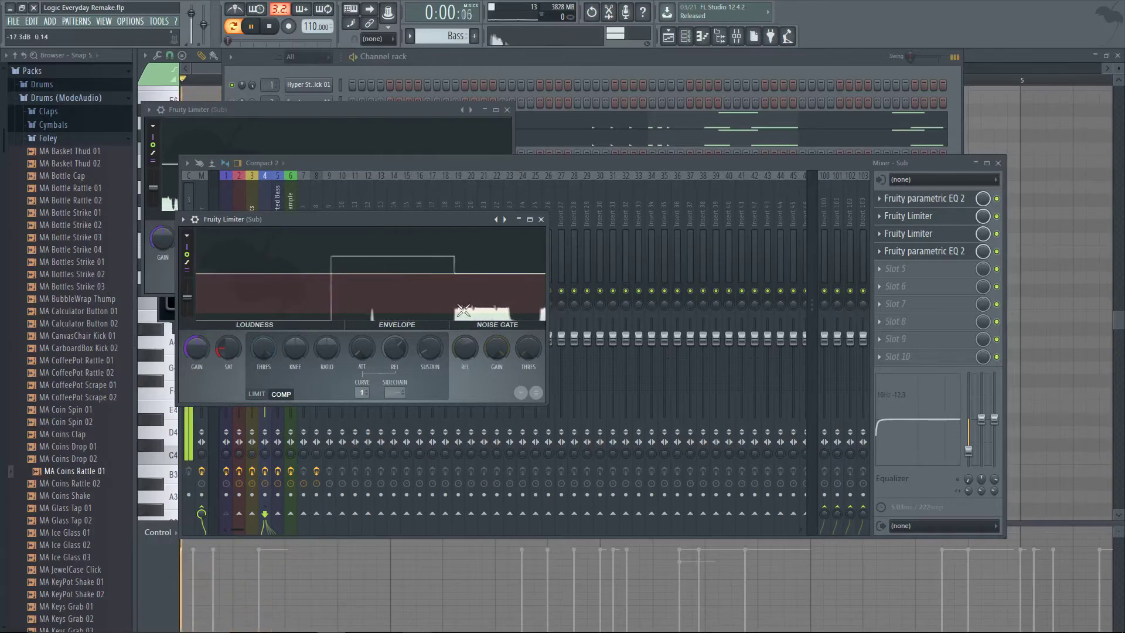
key(space)
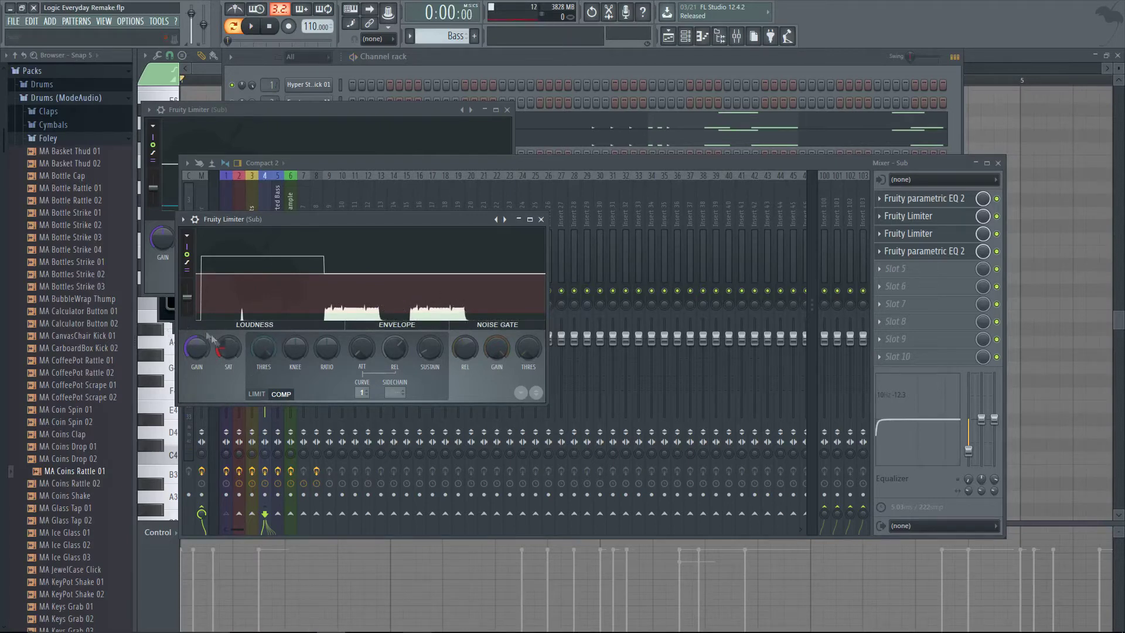
- Lower the threshold and raise the ratio and gain on the Sub track's first Fruity Limiter
drag(264, 348, 263, 387)
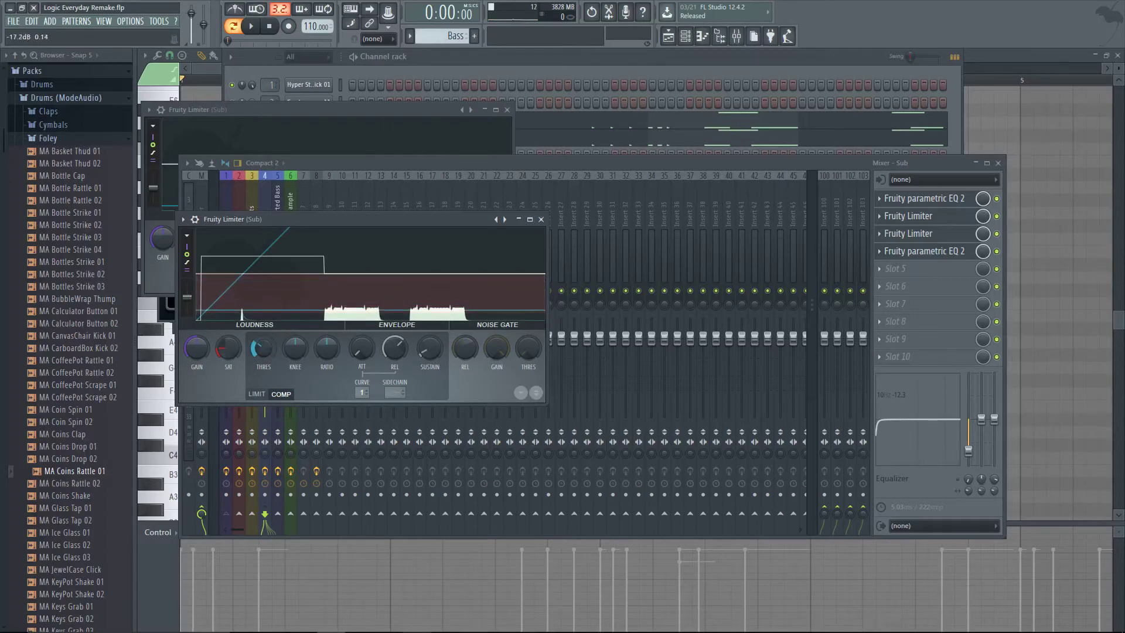
drag(327, 351, 327, 334)
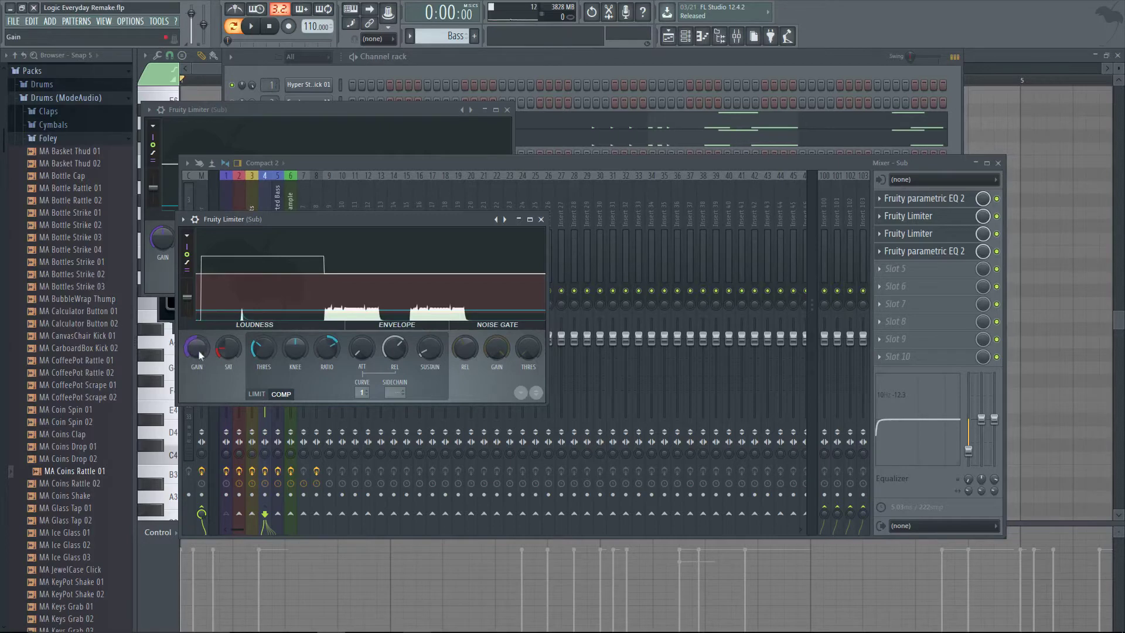
drag(200, 350, 199, 323)
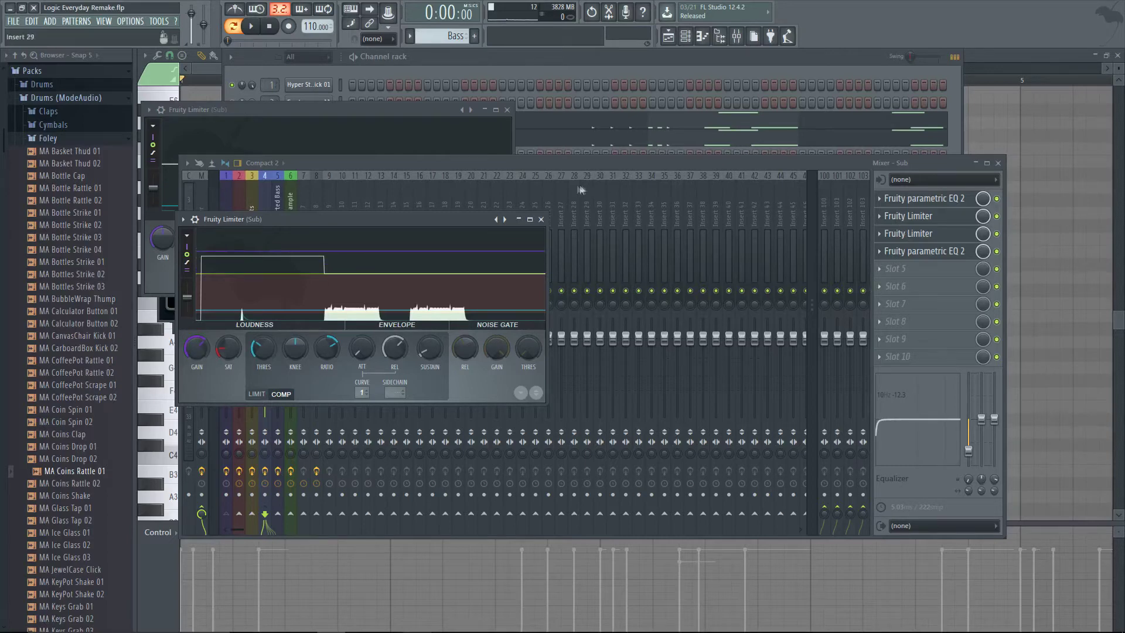
- Play the Bass pattern while watching the level graph of the Sub track's first Fruity Limiter
click(591, 165)
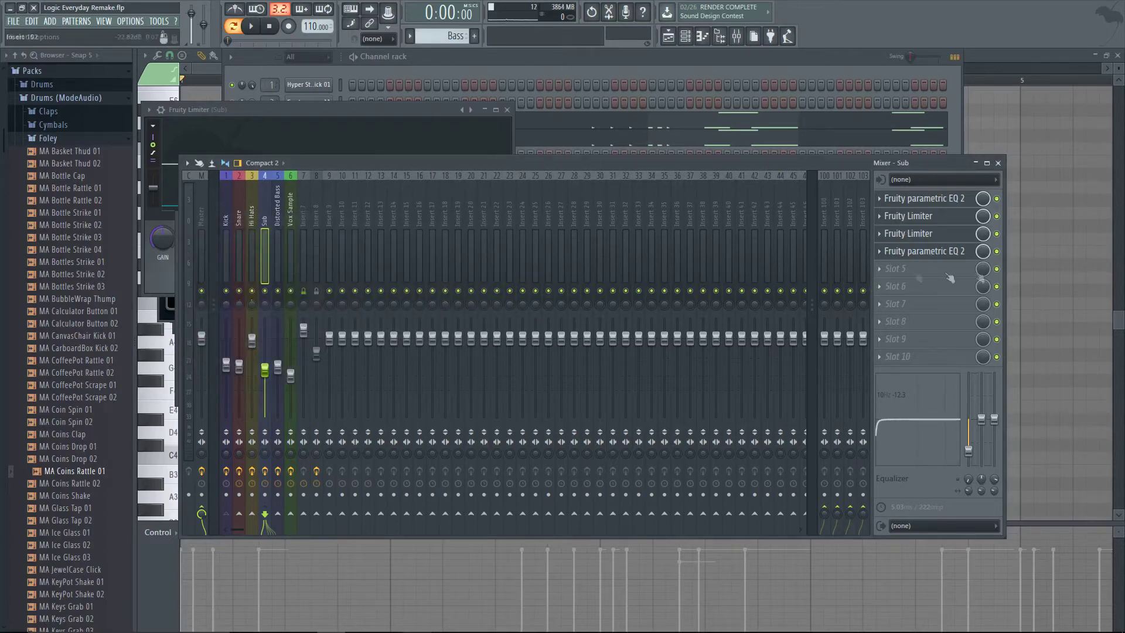
click(918, 224)
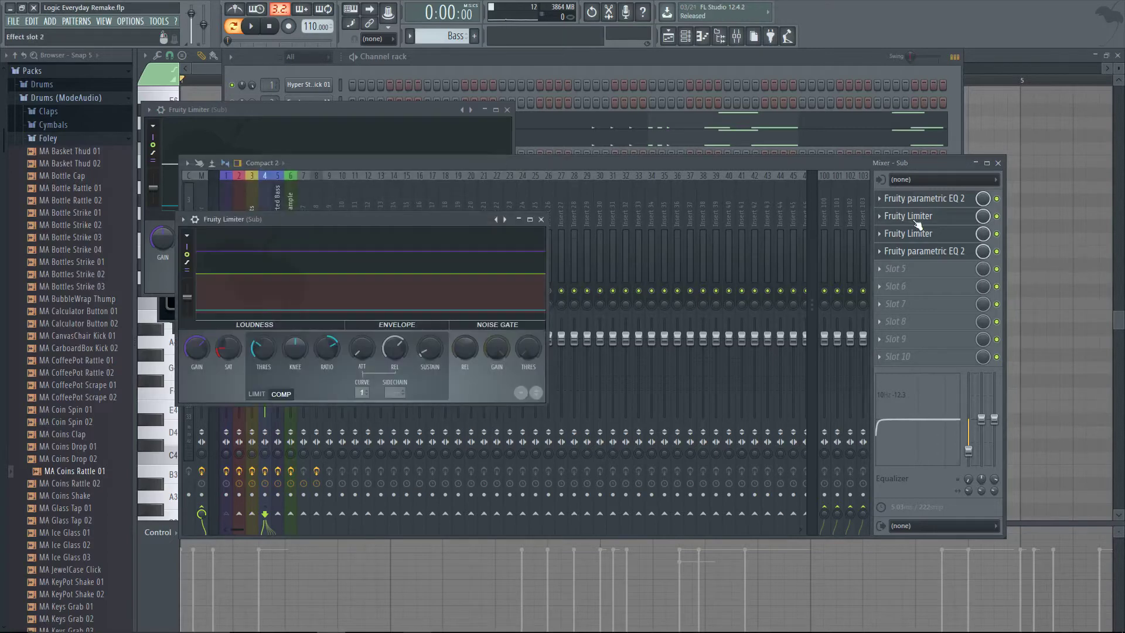
key(space)
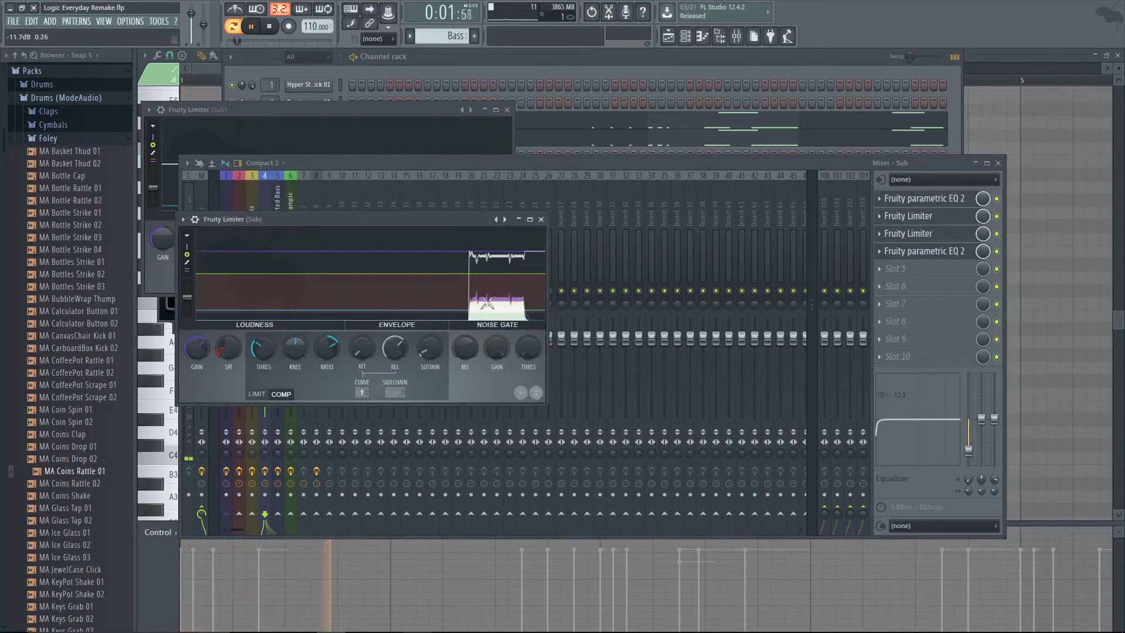
key(space)
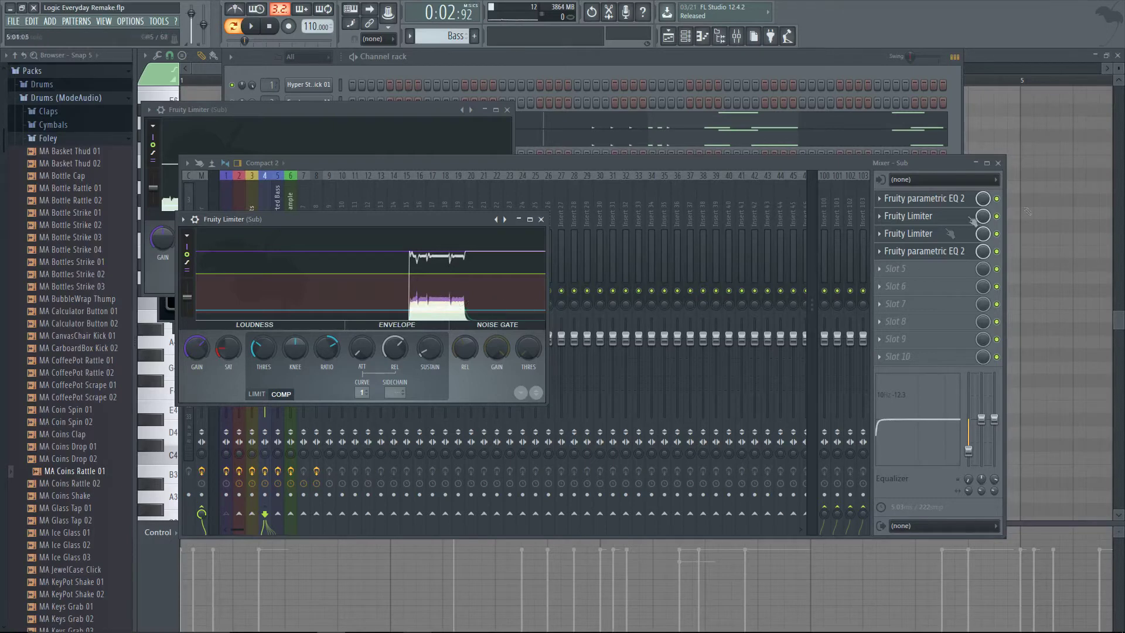
- Examine the Sub track's second Fruity Limiter and second Fruity parametric EQ 2, and listen to the Bass pattern
click(938, 234)
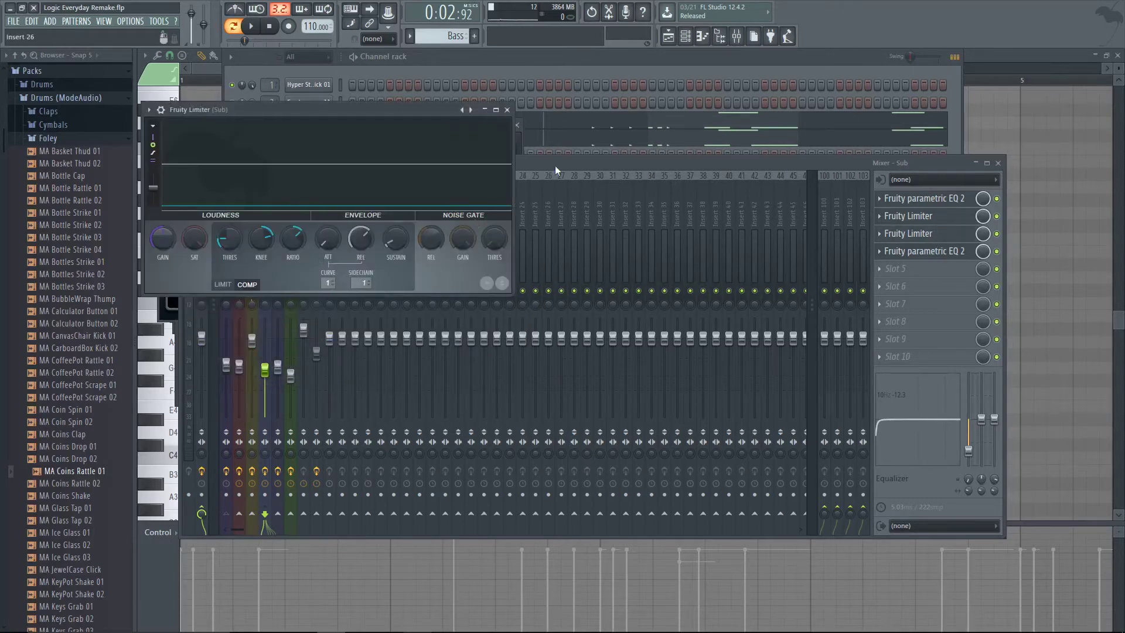
click(673, 157)
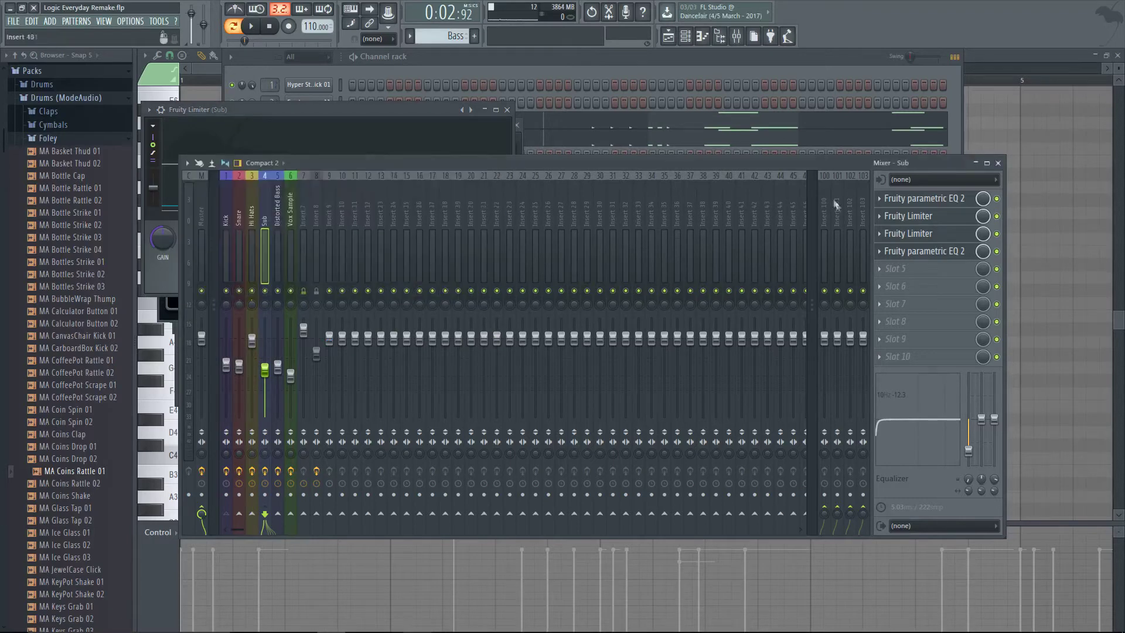
click(924, 253)
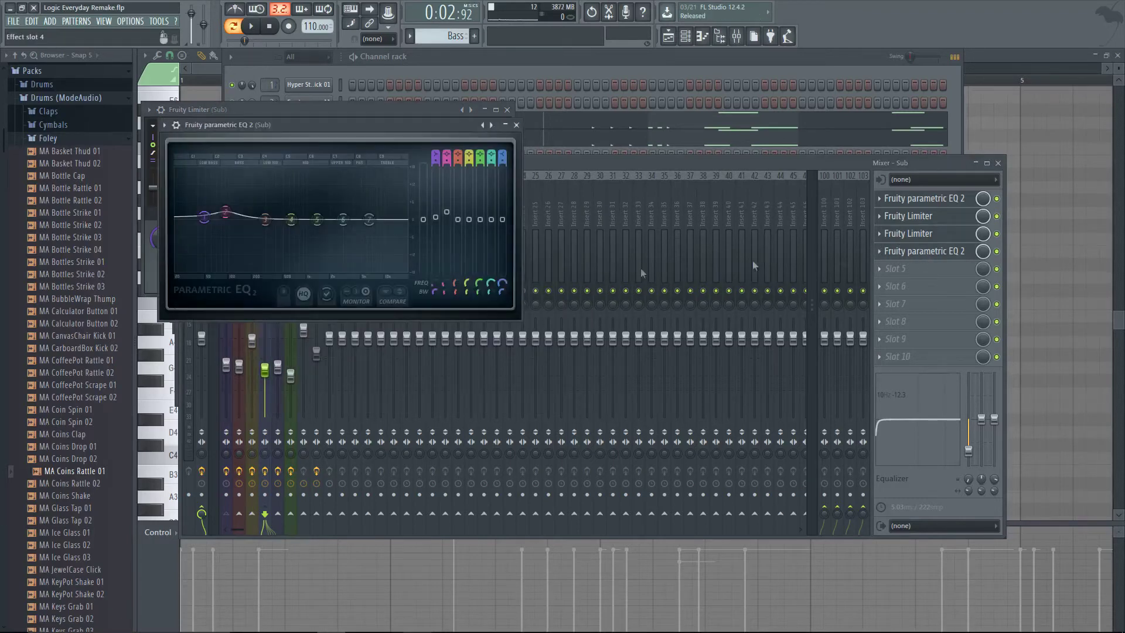
click(578, 159)
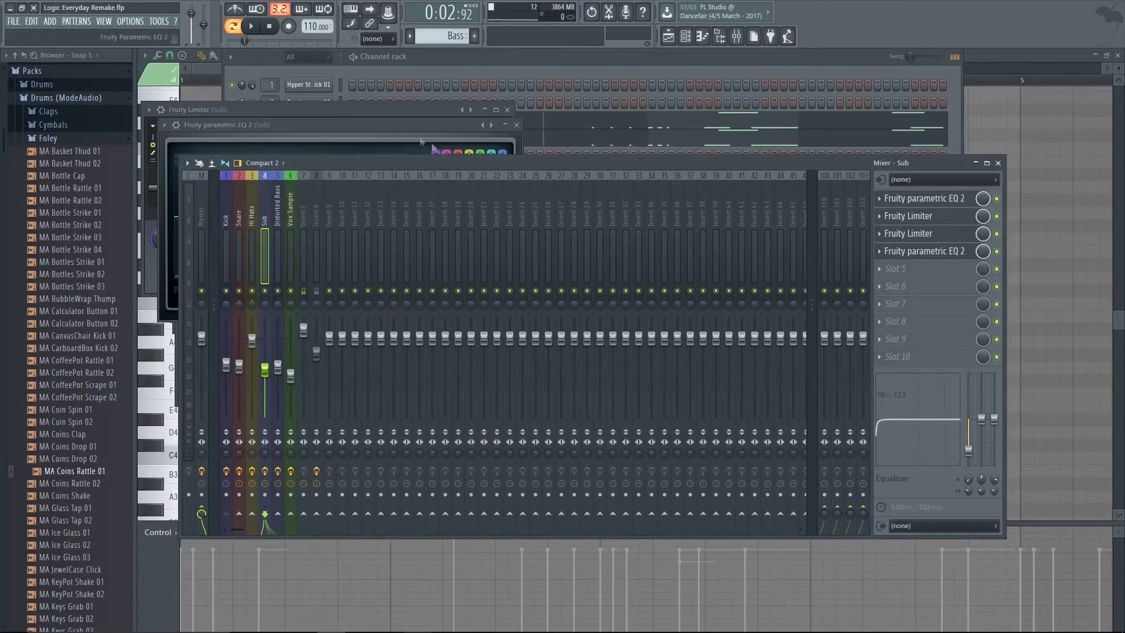
key(space)
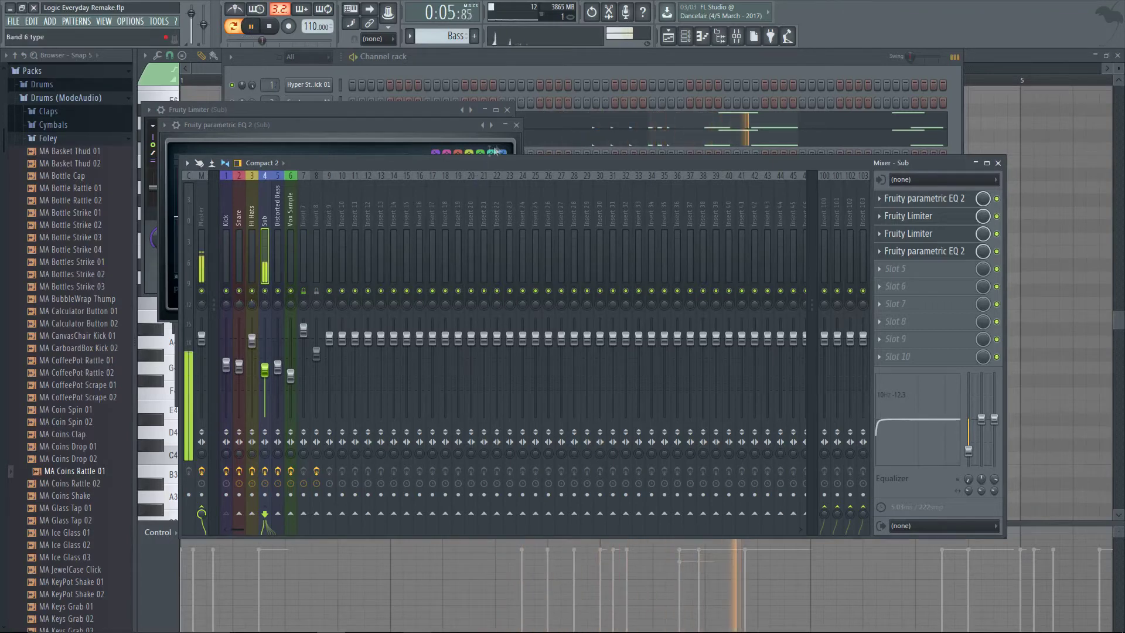
key(space)
- Open the SUB channel from the channel rack and check its envelope and miscellaneous settings
click(542, 60)
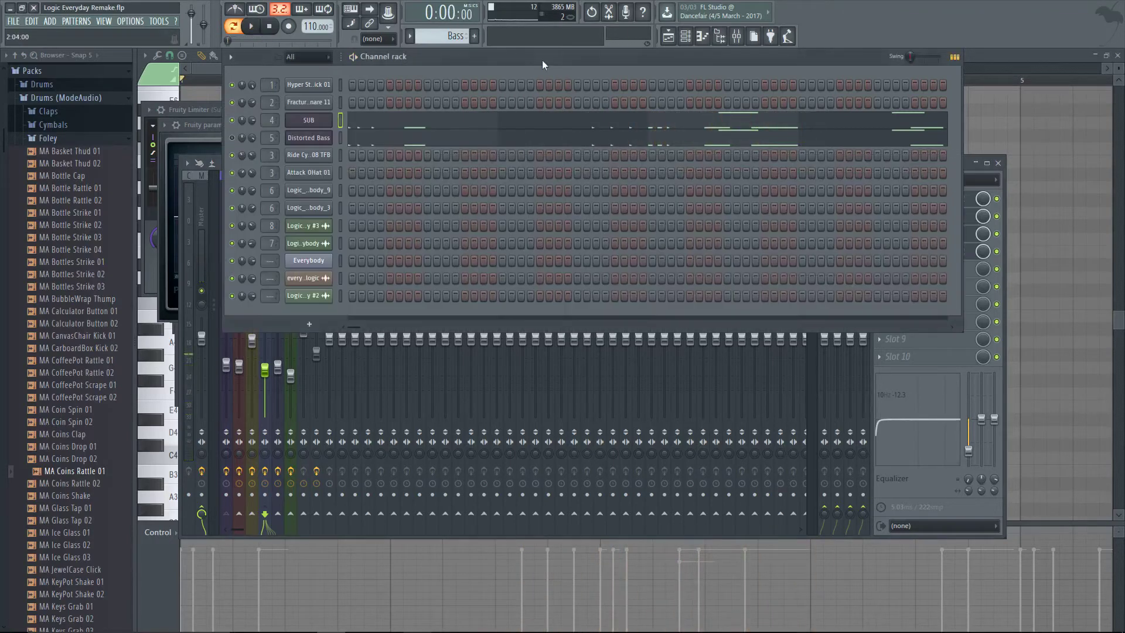
click(312, 121)
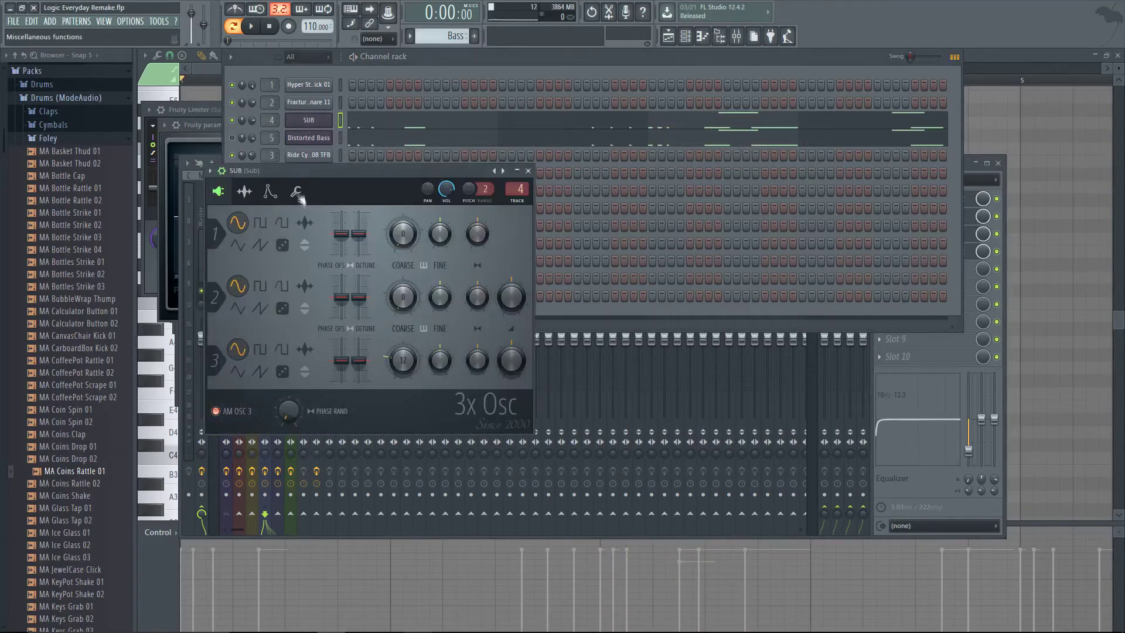
click(269, 191)
click(296, 191)
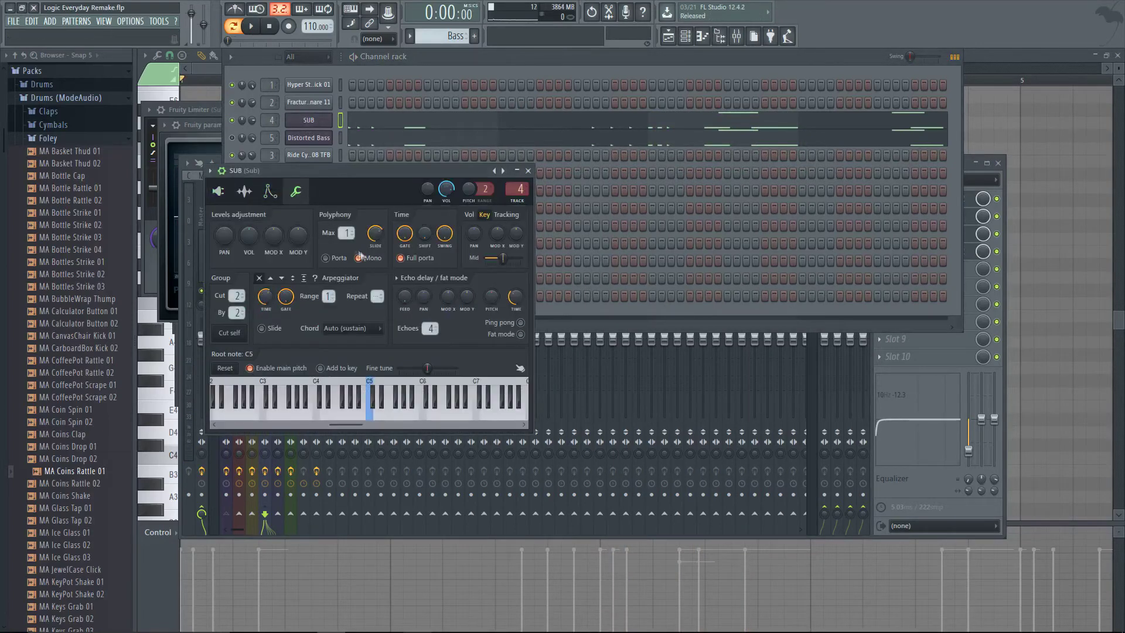
- Switch from the SUB channel to Distorted Bass and inspect its 3x Osc, envelope and miscellaneous settings
click(449, 68)
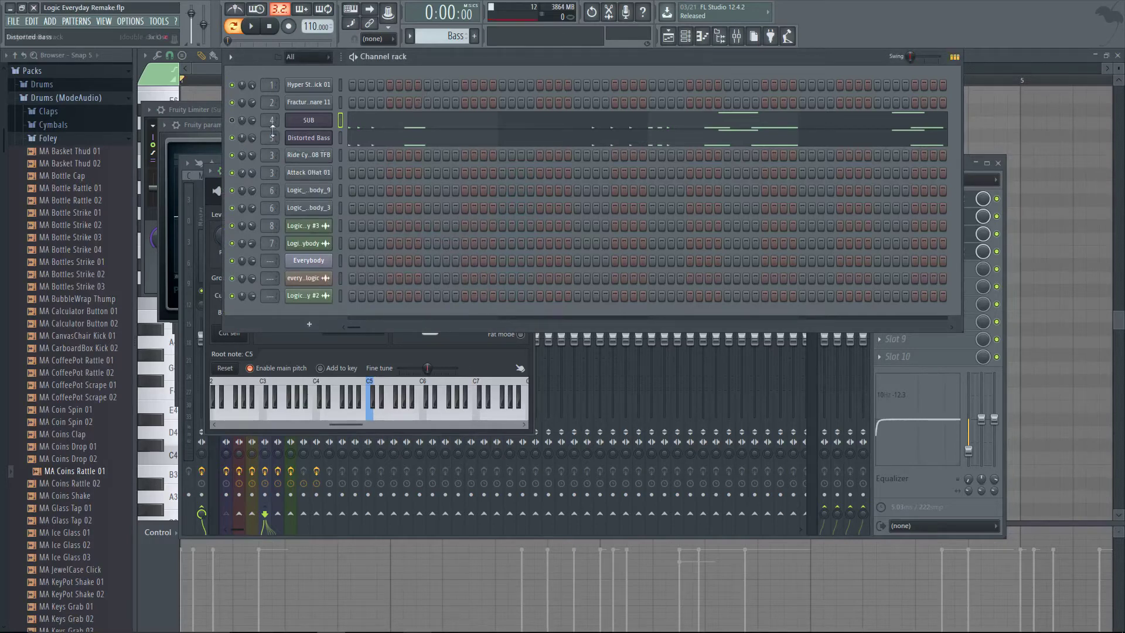
click(299, 137)
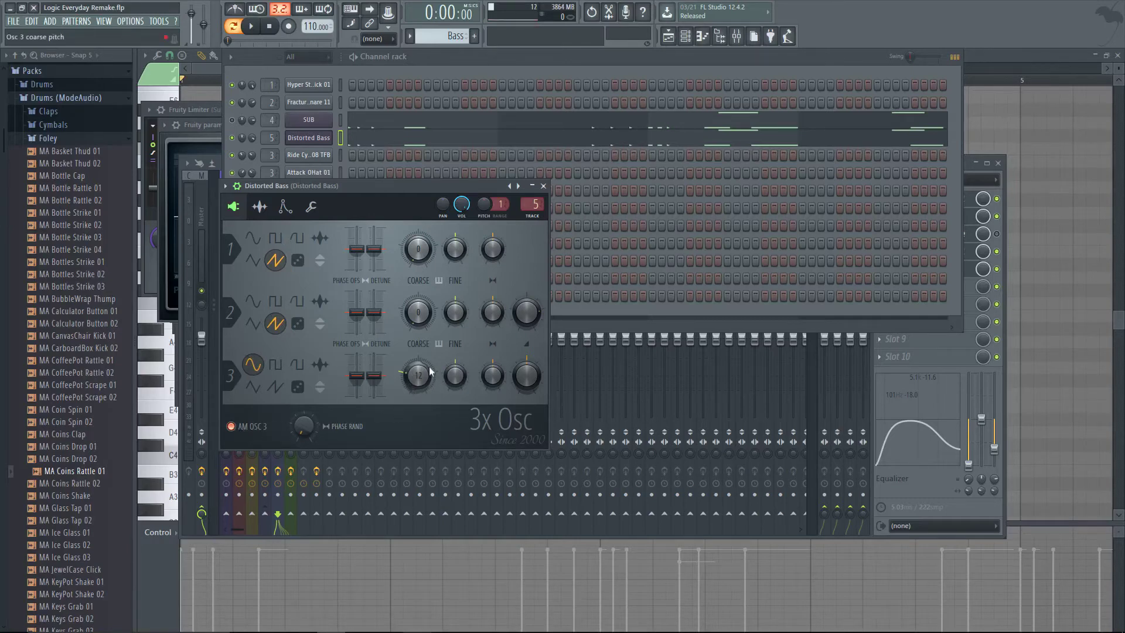
click(291, 207)
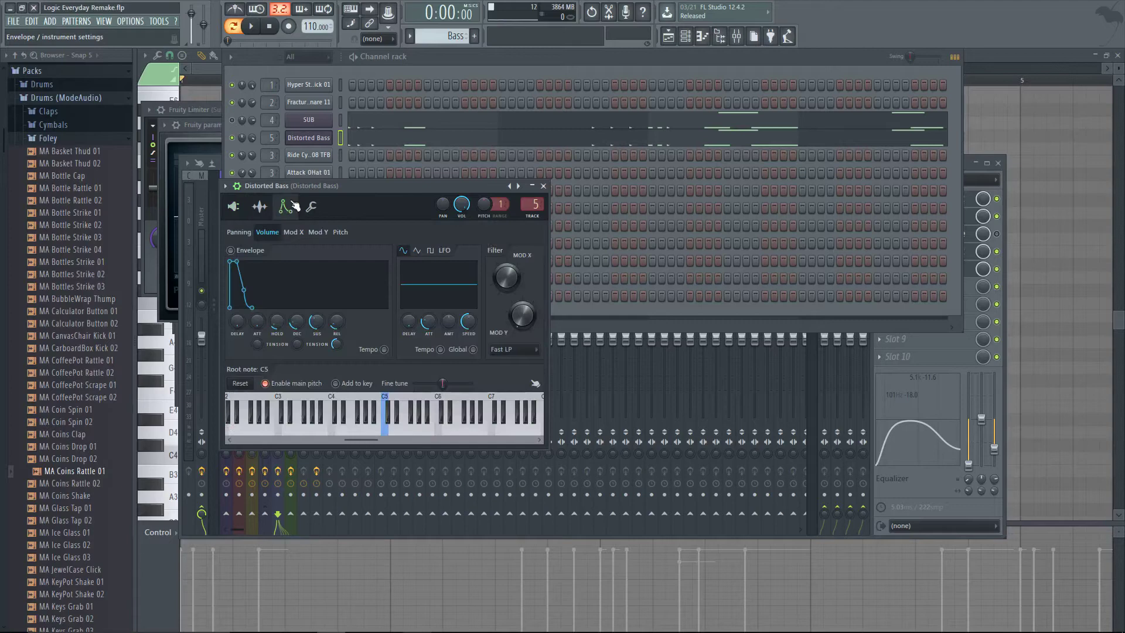
click(311, 208)
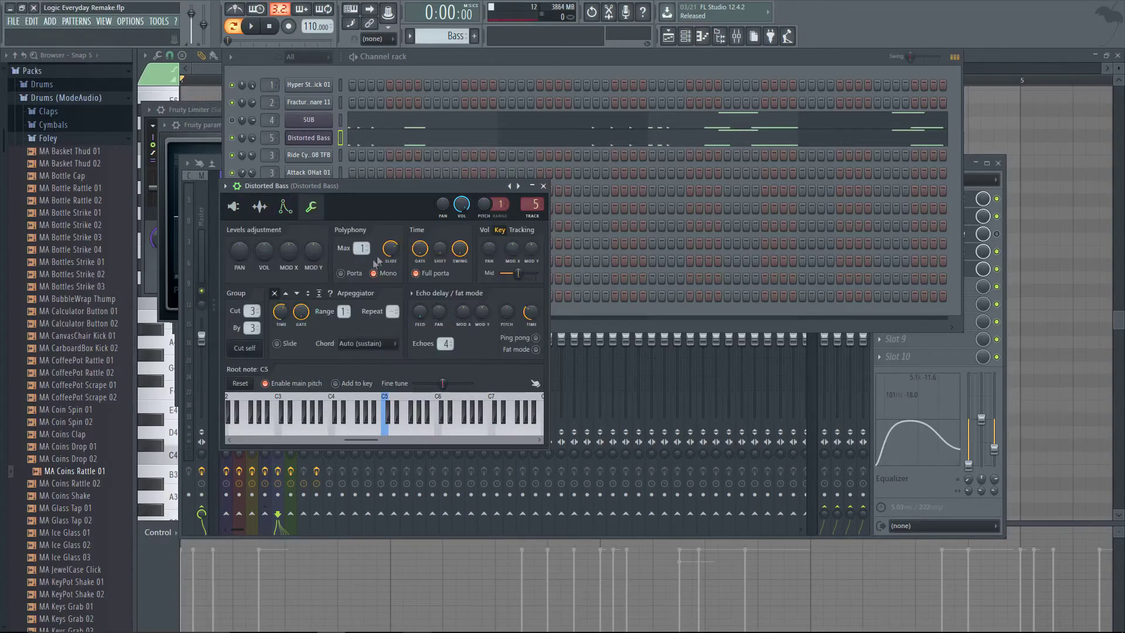
click(233, 206)
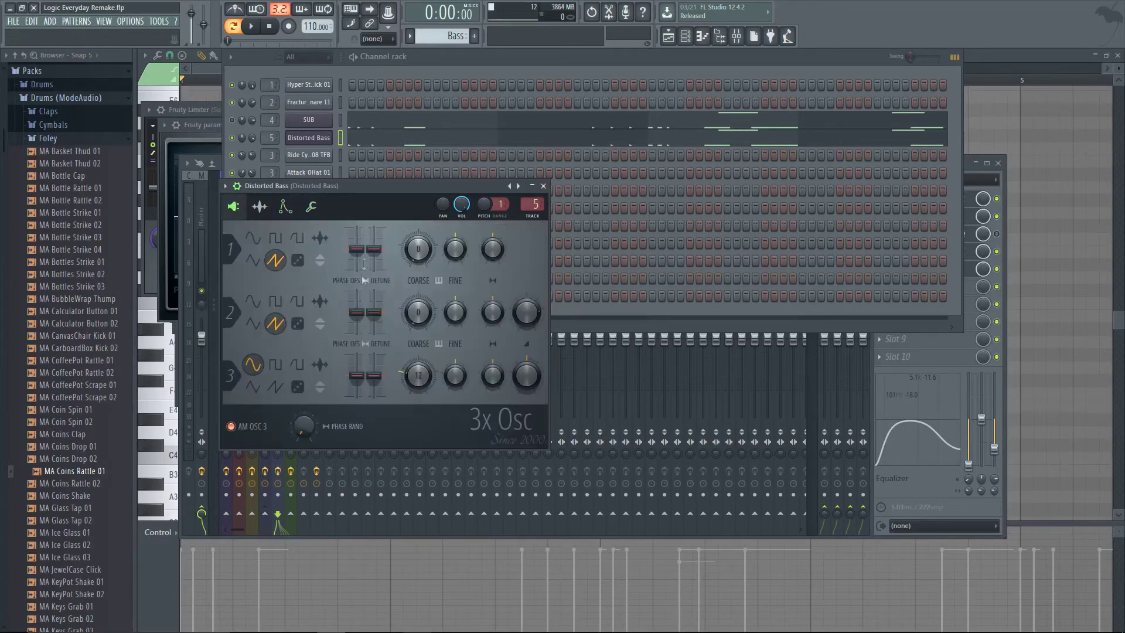
- Play the Bass pattern with only the Distorted Bass channel and bring the mixer into view
key(space)
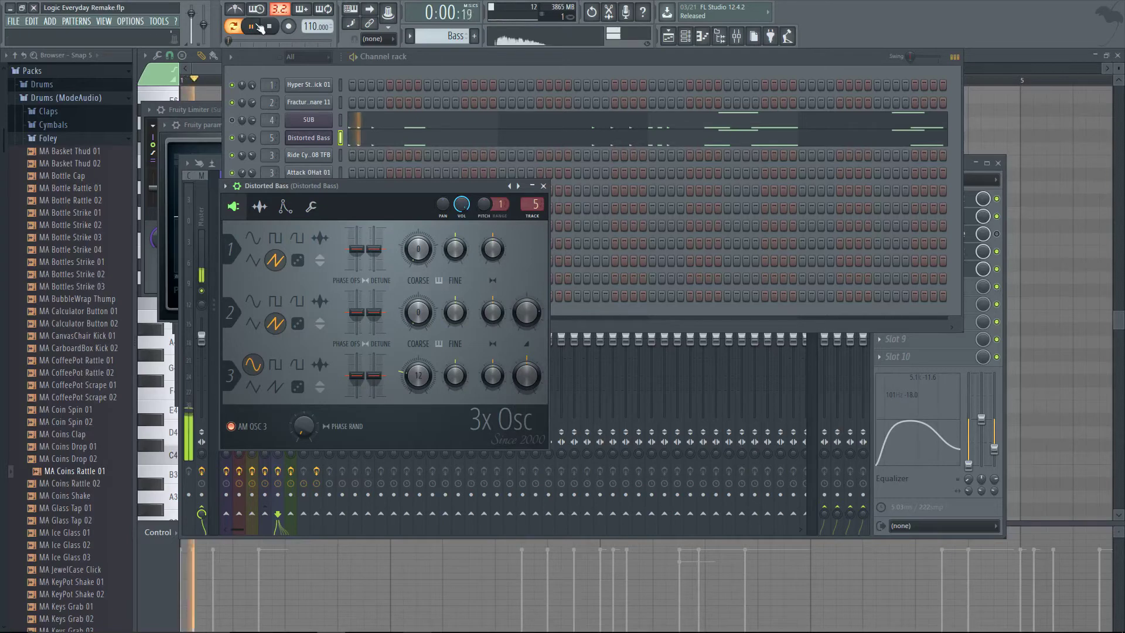
click(196, 243)
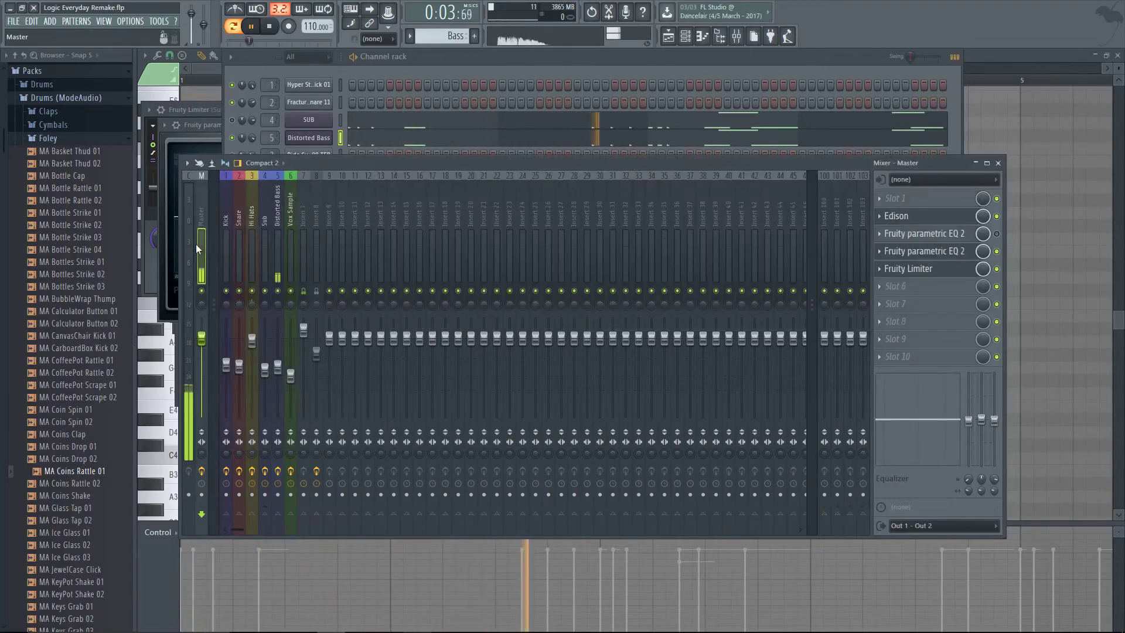
key(space)
- Select the Distorted Bass mixer track and inspect its first Fruity parametric EQ 2 and FabFilter Saturn settings
click(276, 234)
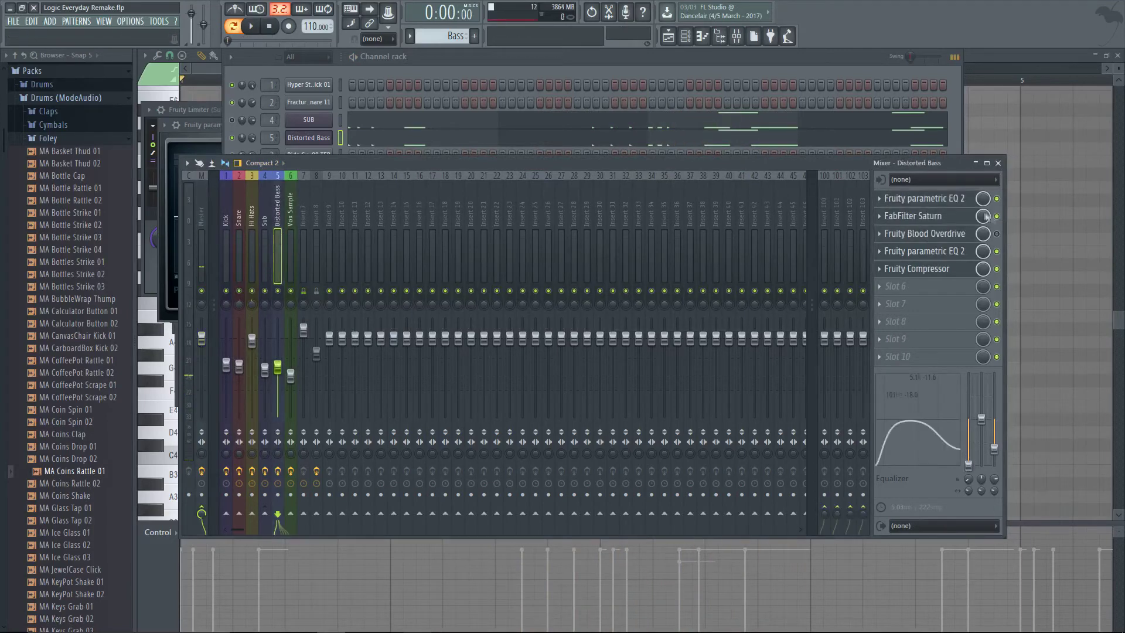
click(955, 199)
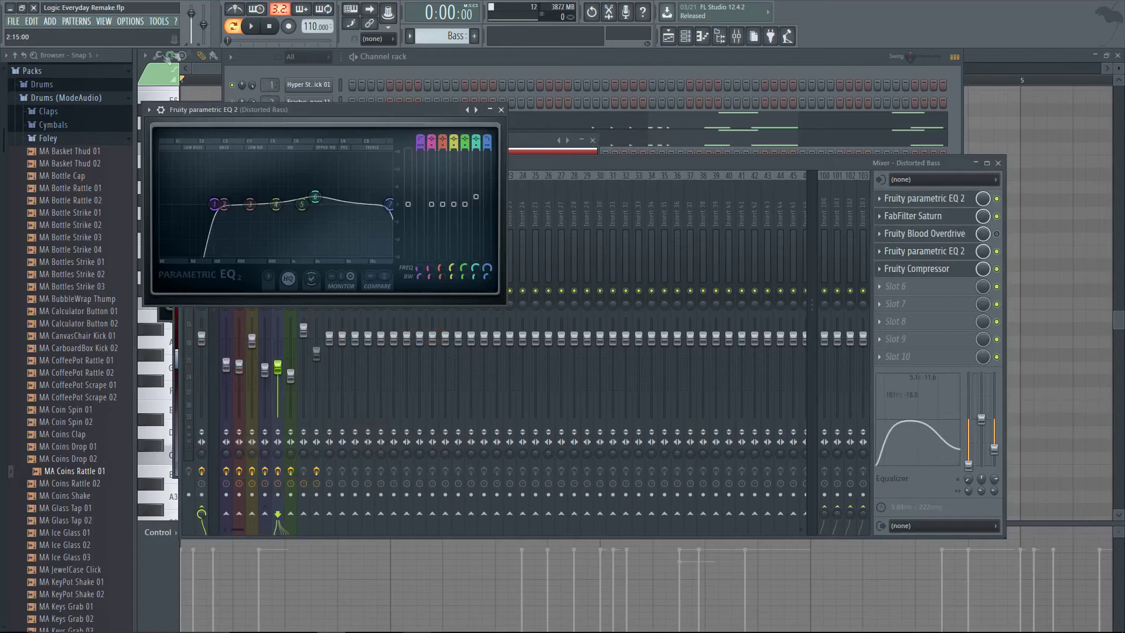
click(923, 216)
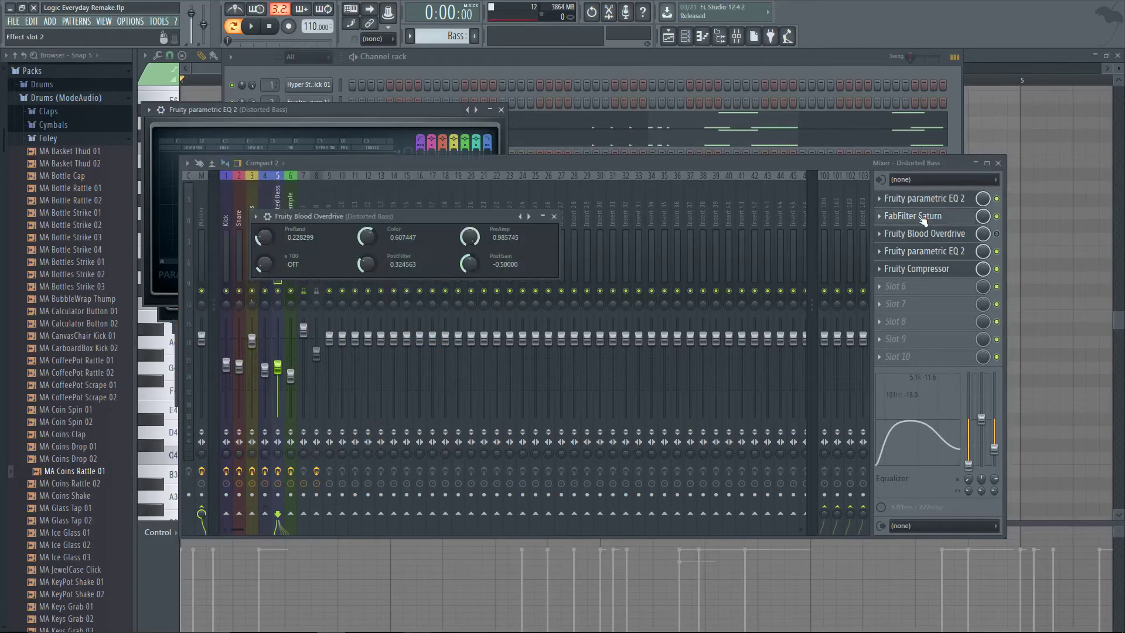
click(922, 217)
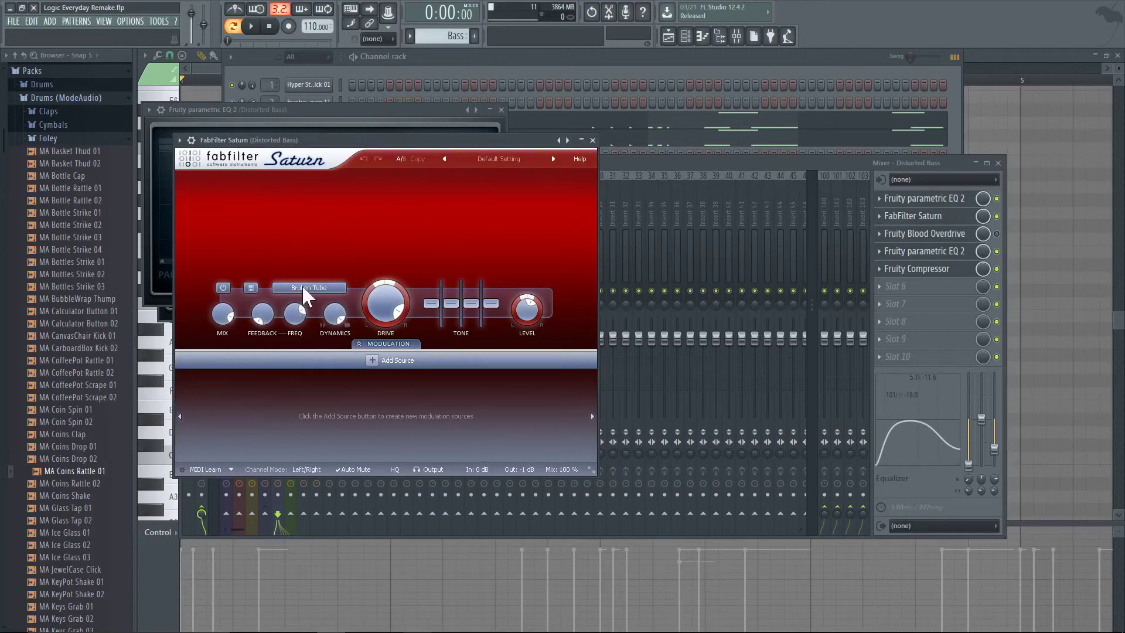
mouse_move(378, 319)
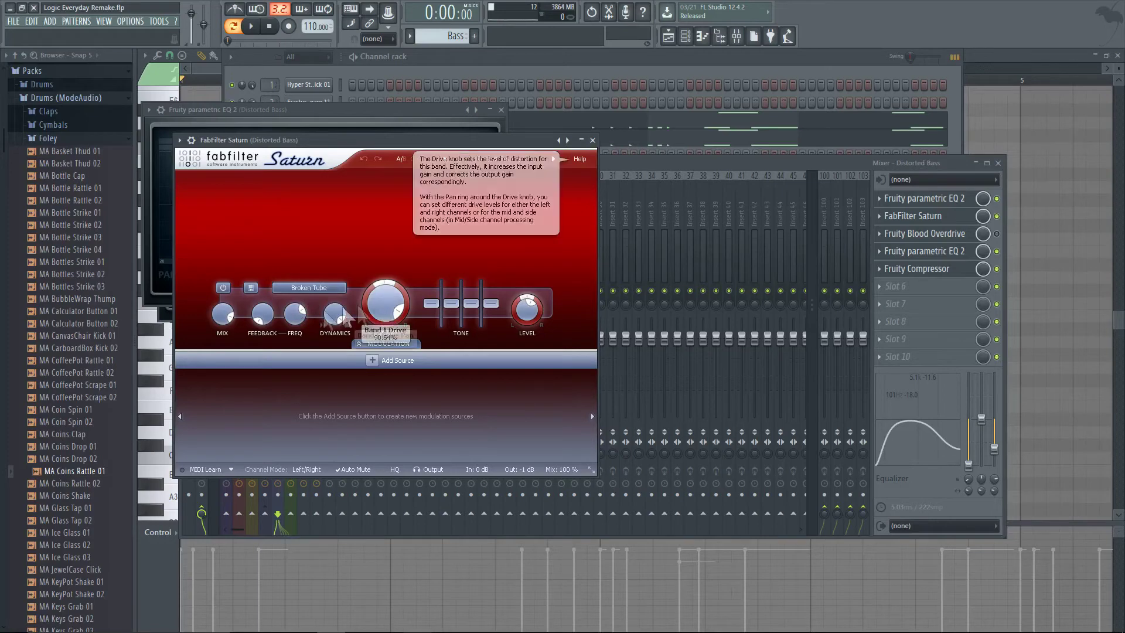
mouse_move(228, 319)
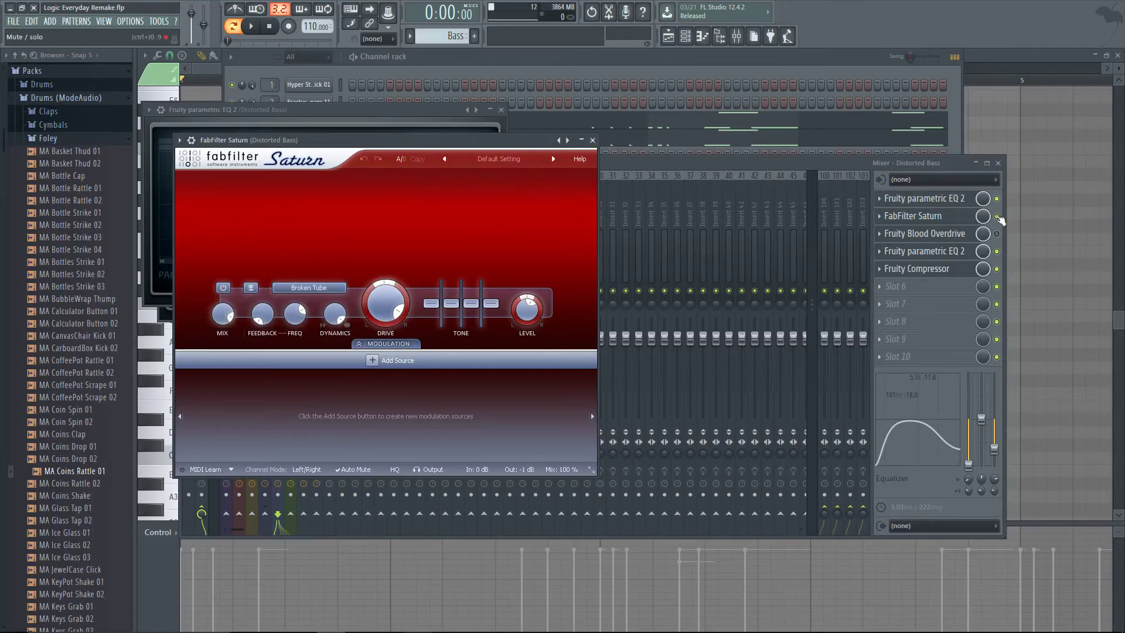
- Compare the Bass pattern's sound with FabFilter Saturn bypassed and enabled on the Distorted Bass track
click(998, 217)
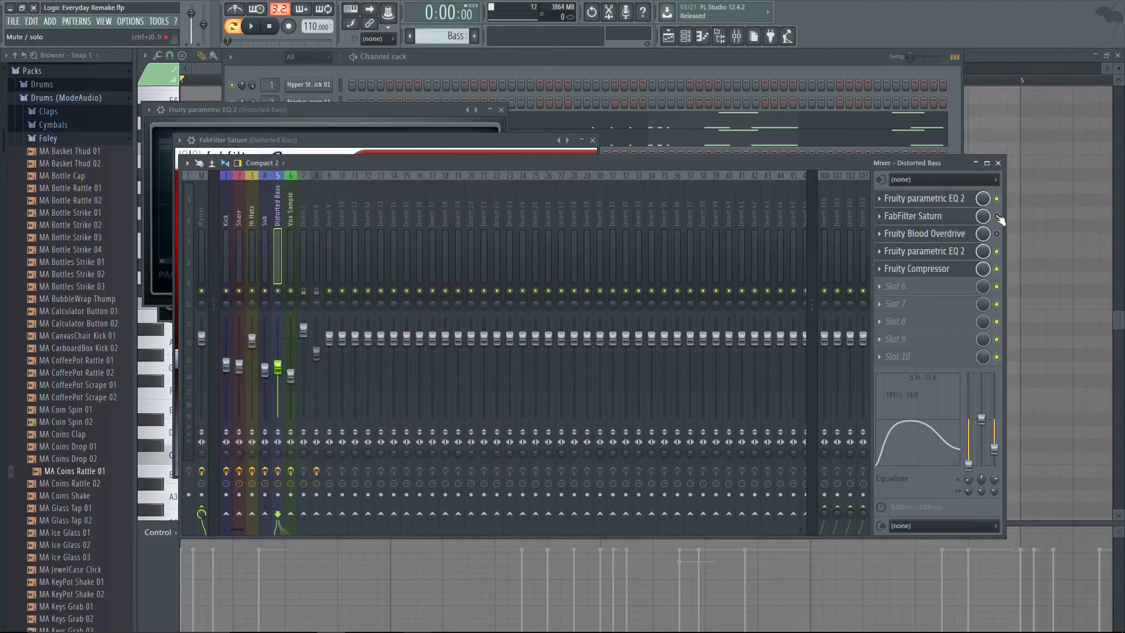
key(space)
key(space)
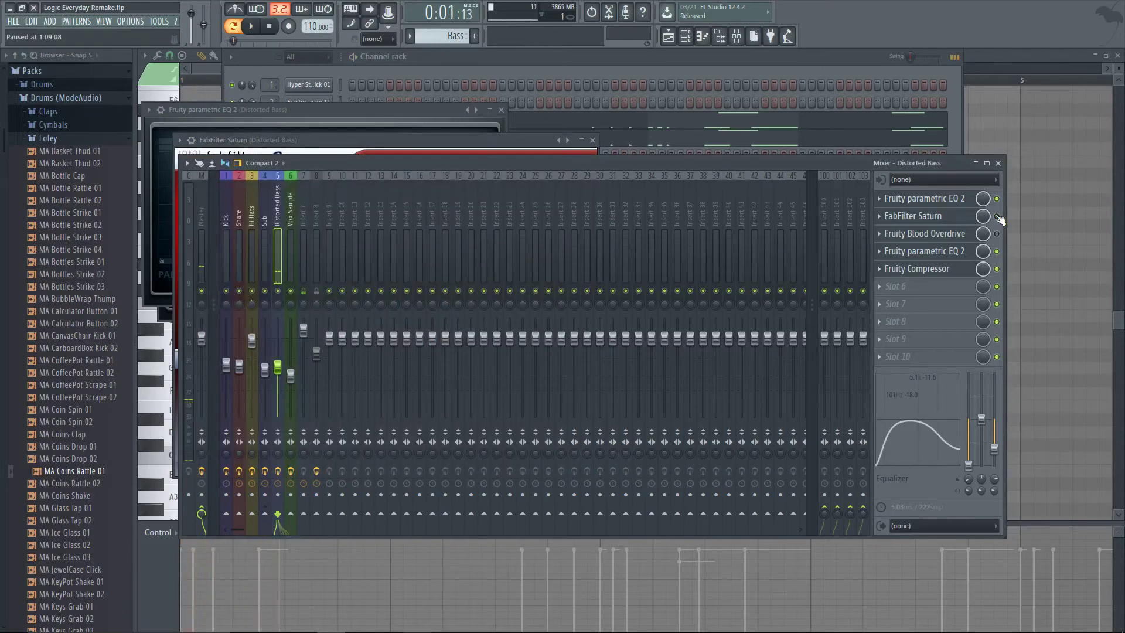
key(space)
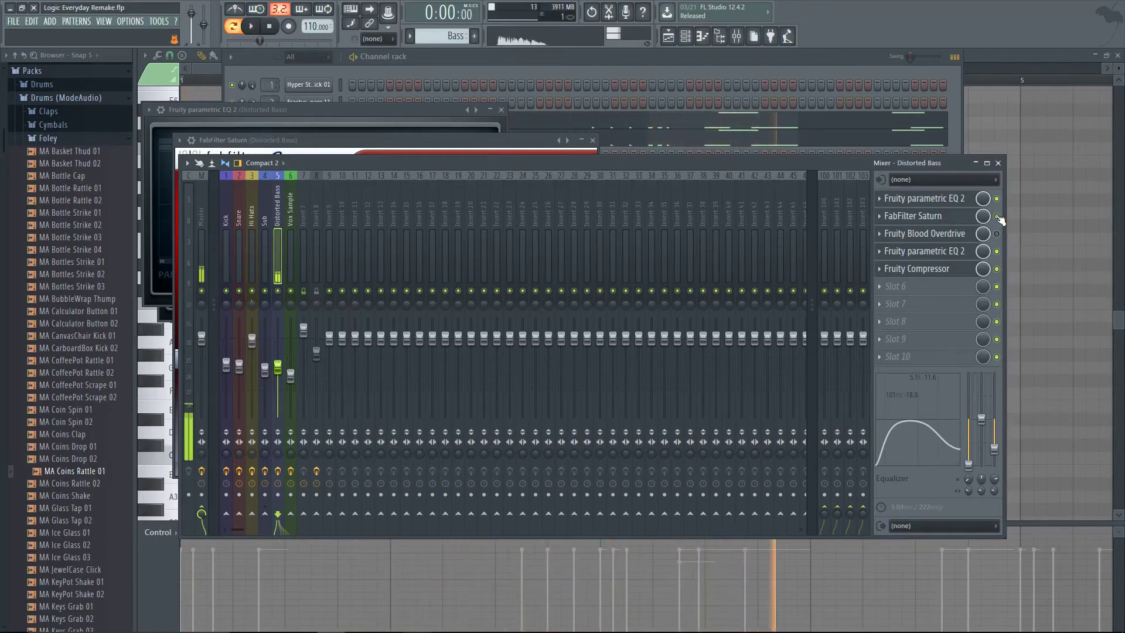
key(space)
- Audition Fruity Blood Overdrive in place of FabFilter Saturn on the Distorted Bass track, then switch the overdrive off again
click(893, 229)
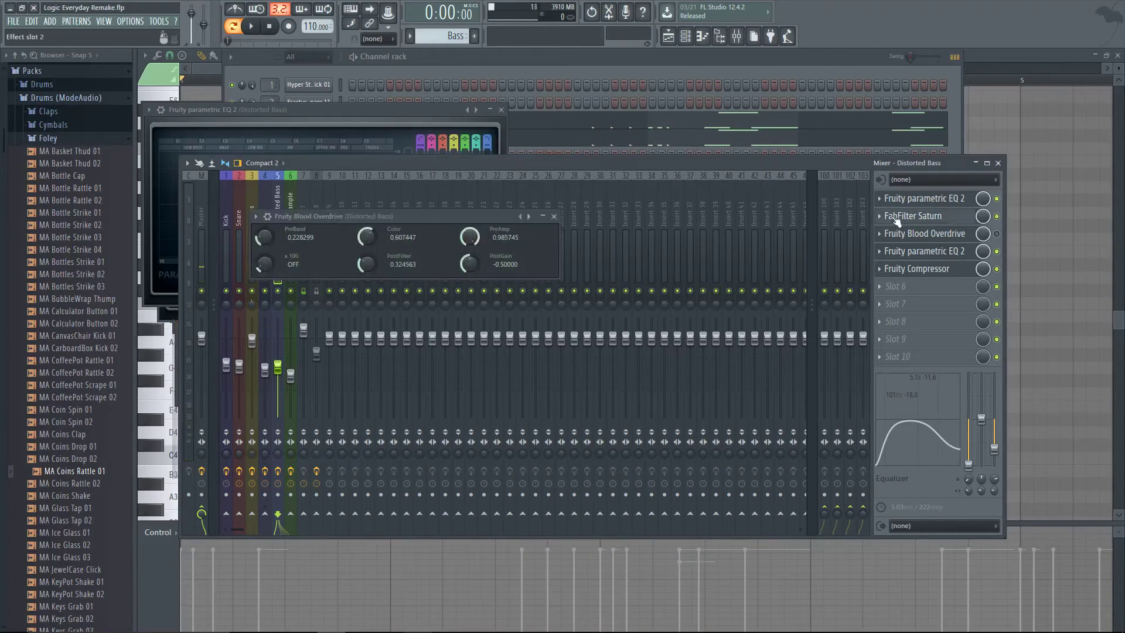
click(961, 215)
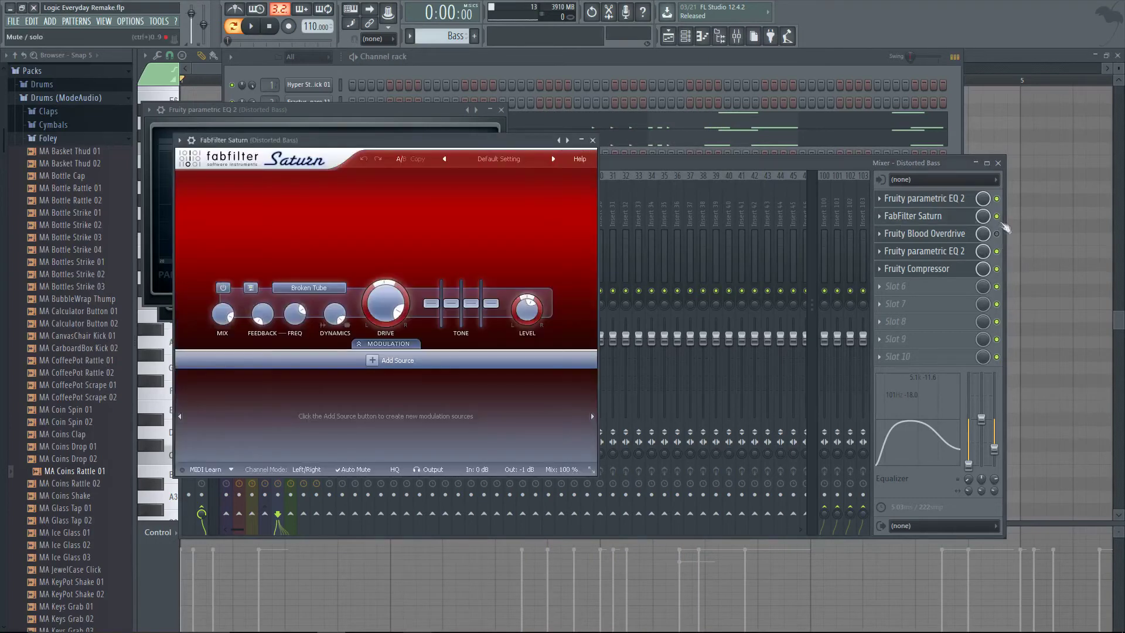
click(1000, 240)
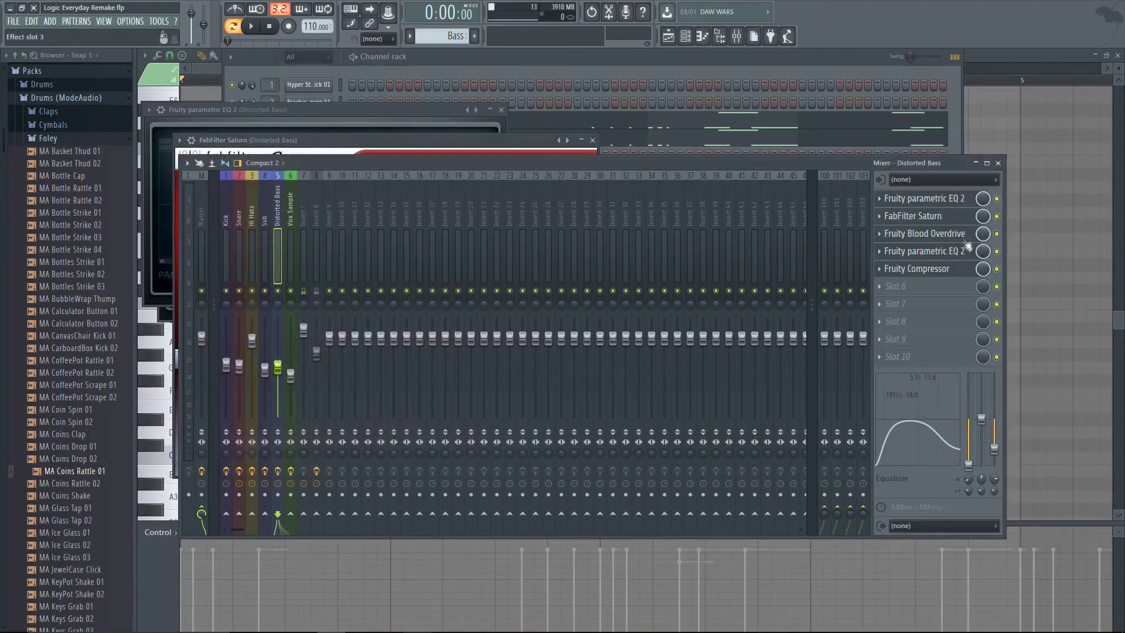
key(space)
click(997, 216)
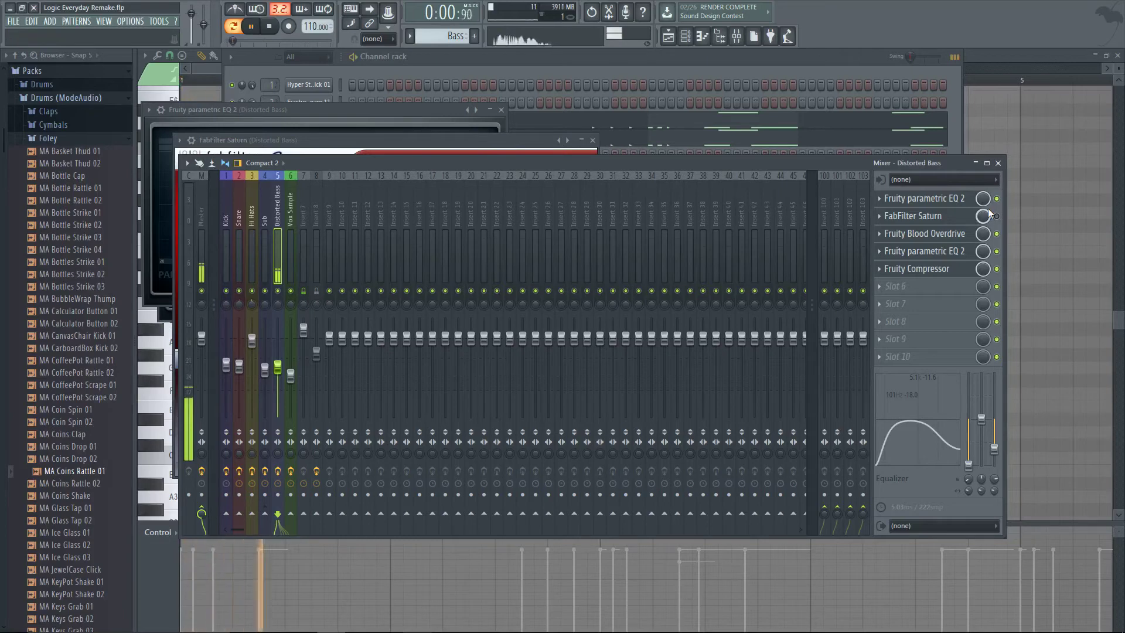
key(space)
click(997, 233)
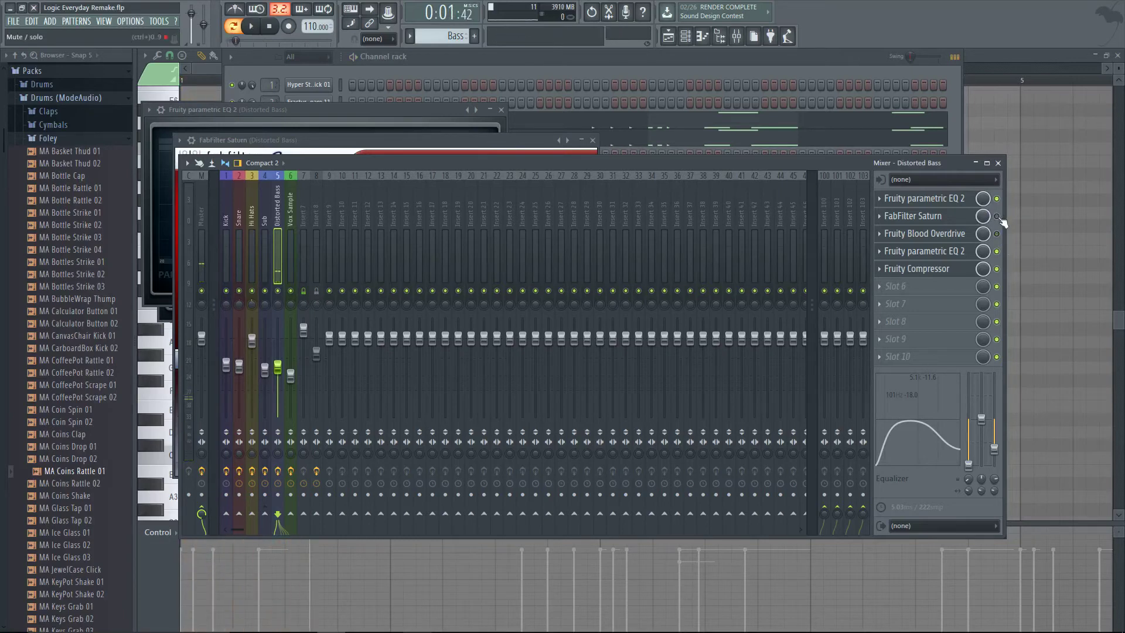
- Inspect the Distorted Bass track's second Fruity parametric EQ 2 and its Fruity Compressor
click(934, 252)
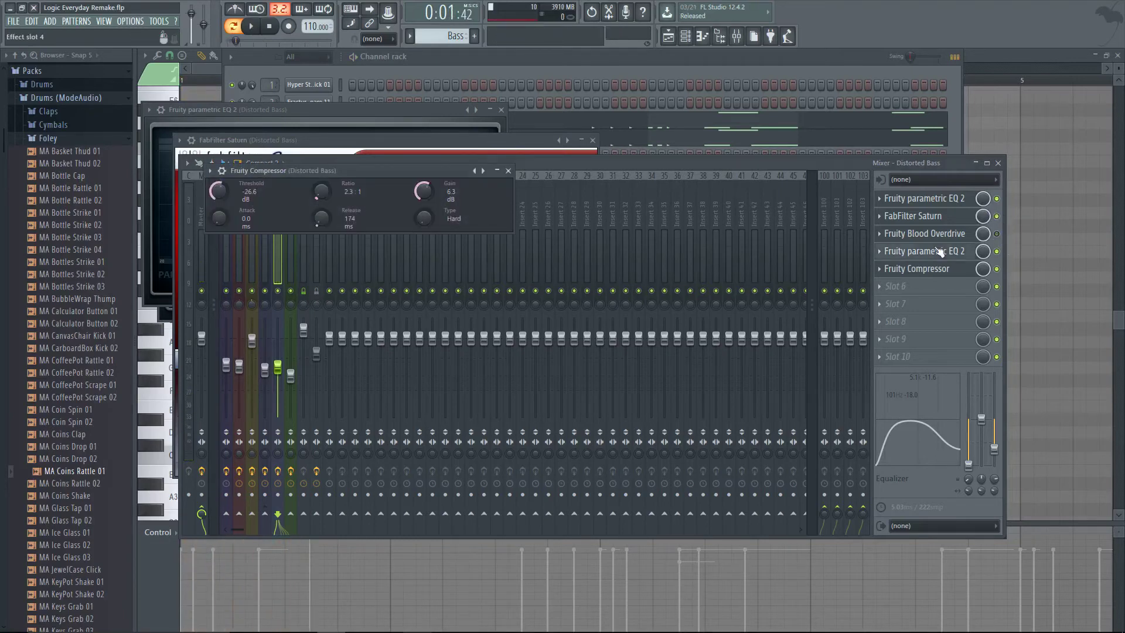
click(939, 252)
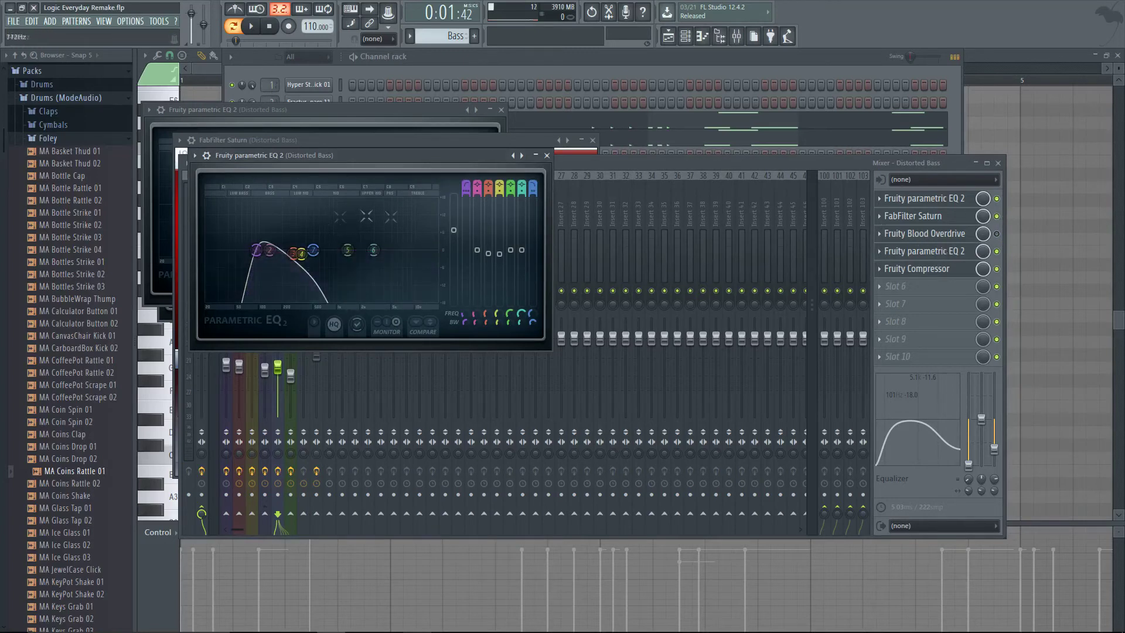
click(908, 269)
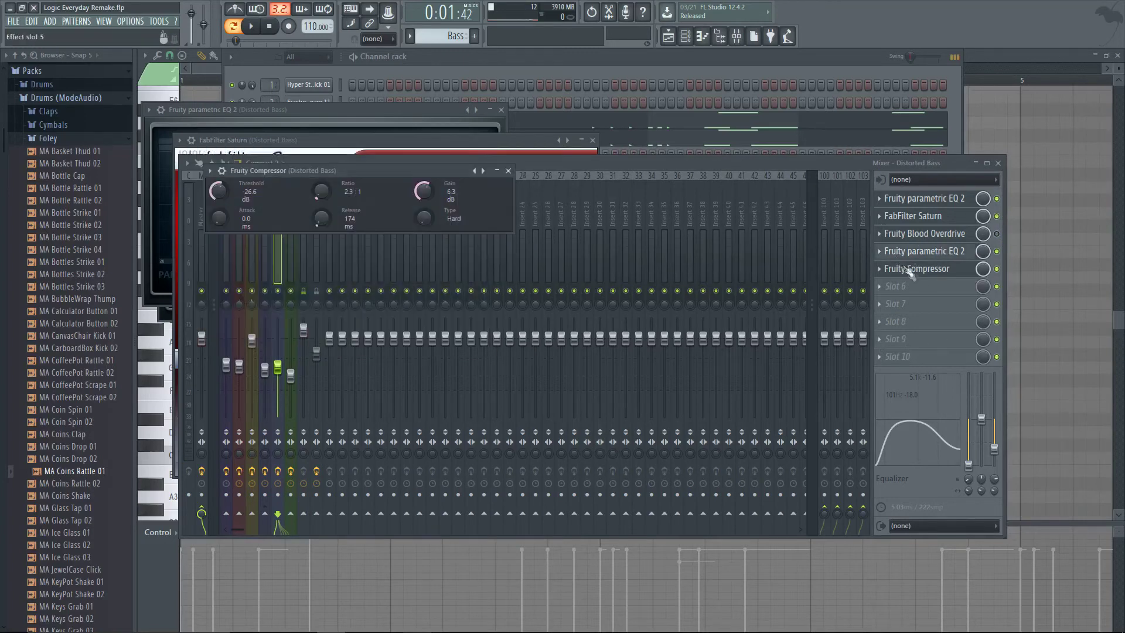
click(529, 164)
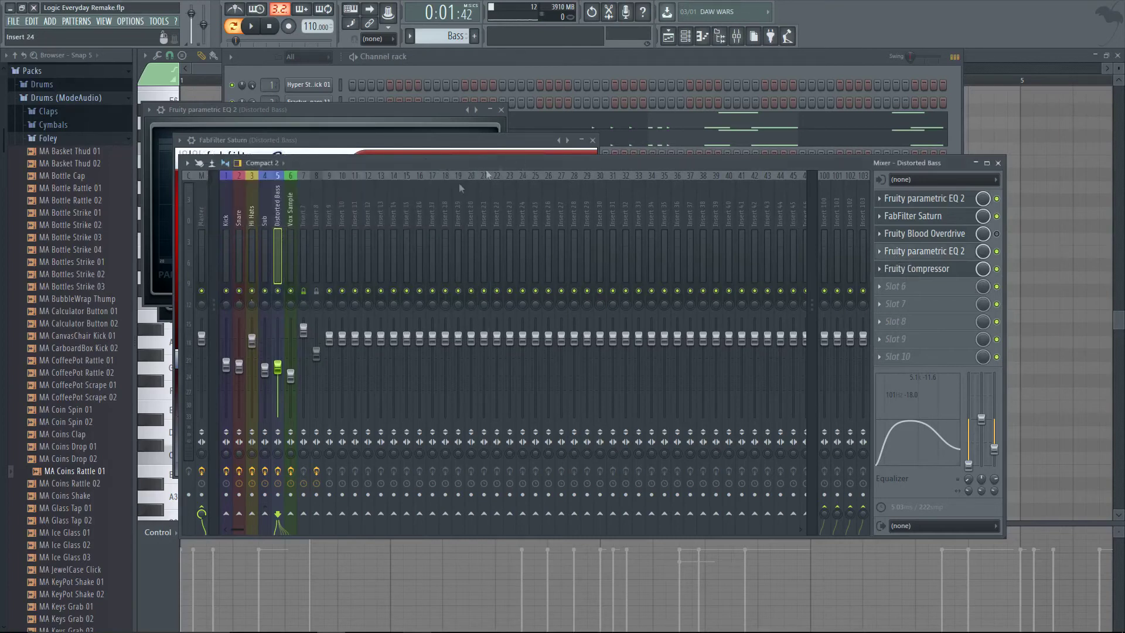
- Unmute the SUB channel in the channel rack and play the Bass pattern with both bass layers
click(484, 61)
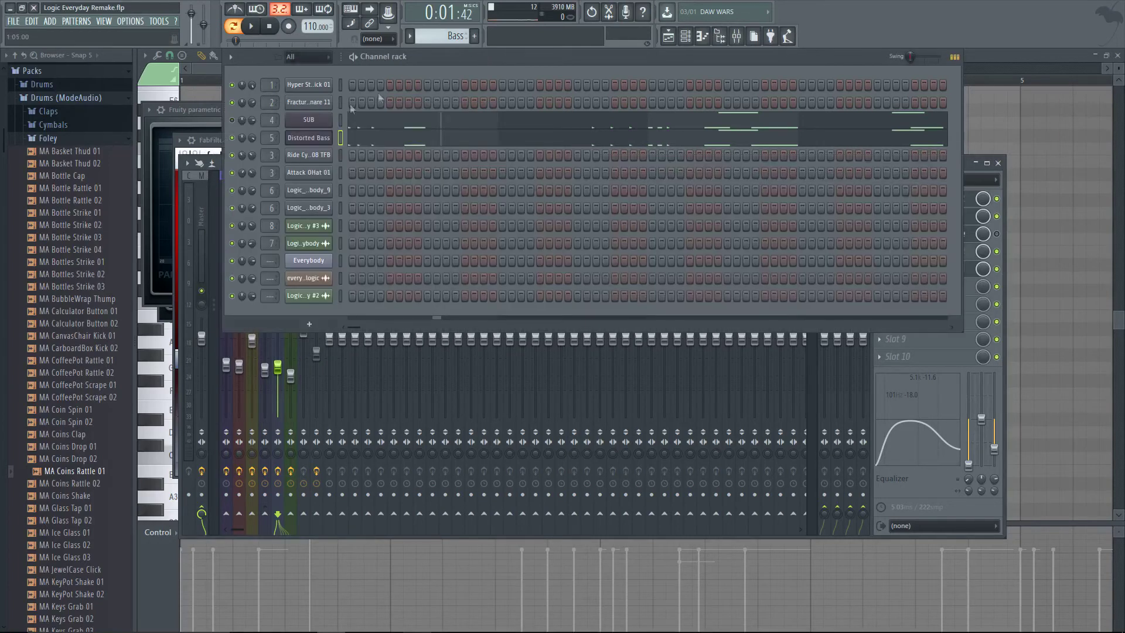
click(251, 25)
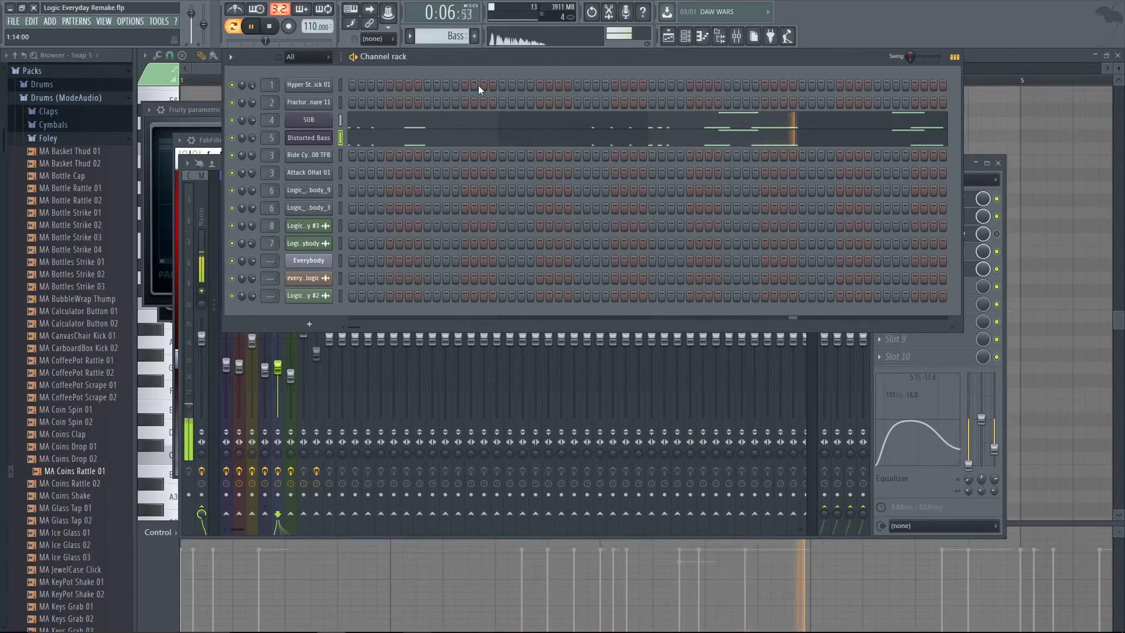
click(267, 25)
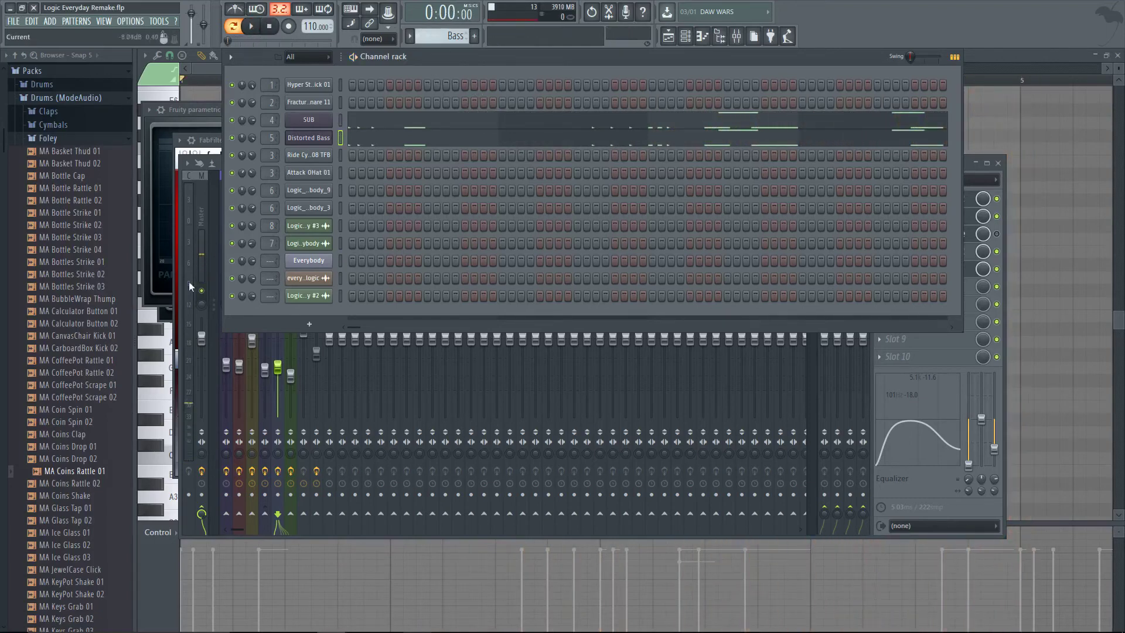
click(206, 235)
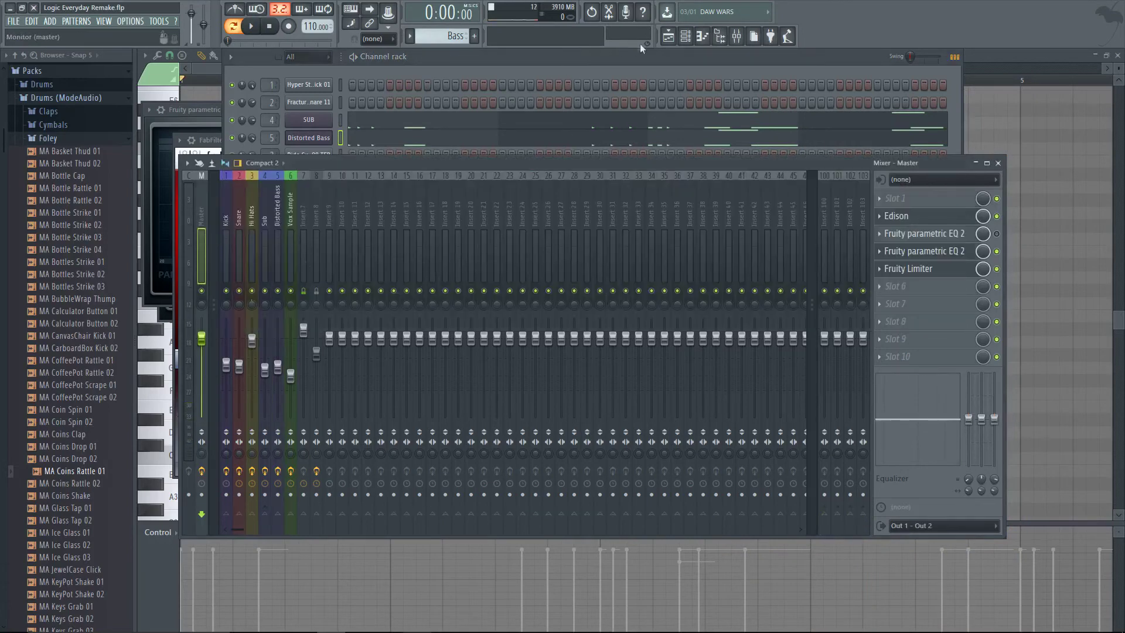
- Show the playlist, place the playhead at bar 17 and leave only the Kick and Bass pattern tracks active
click(686, 37)
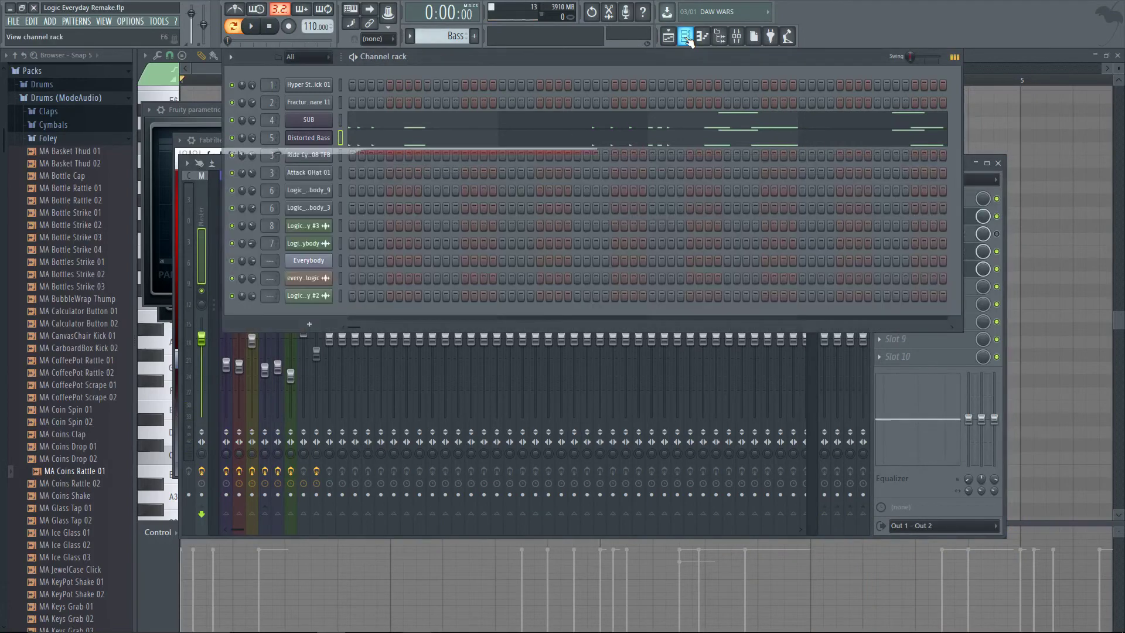
click(685, 37)
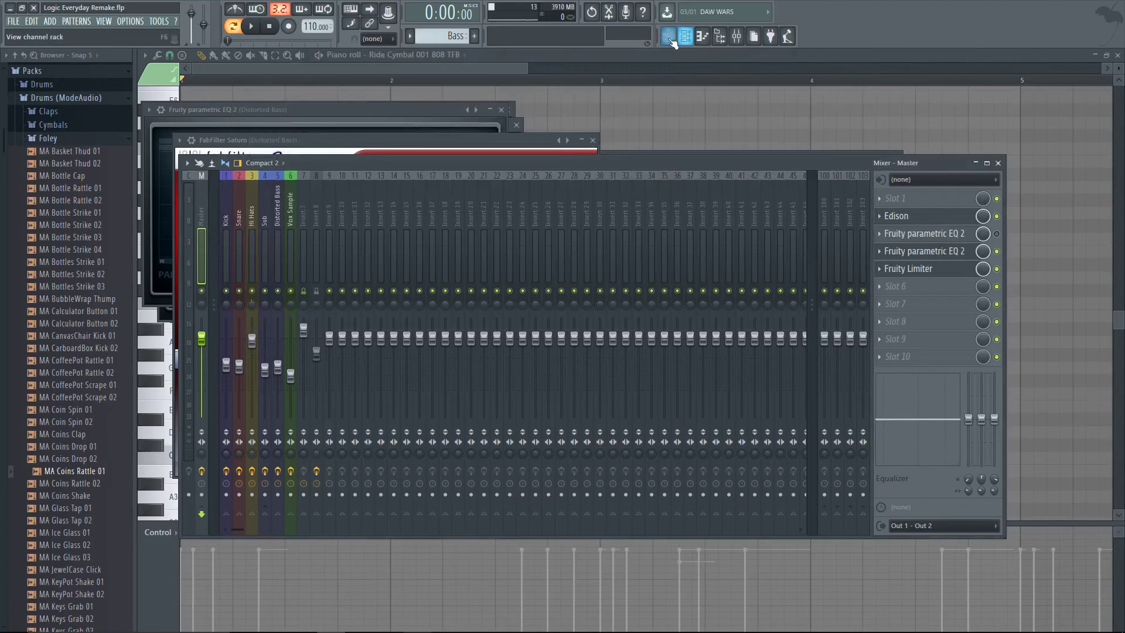
click(668, 37)
click(501, 79)
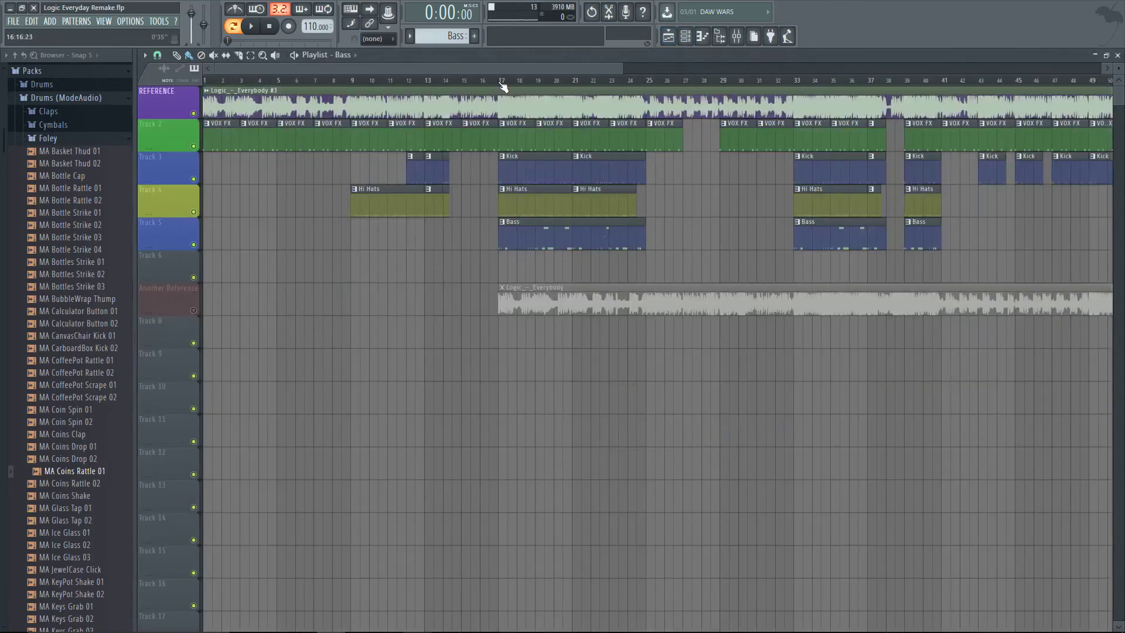
scroll(503, 82, up, 3)
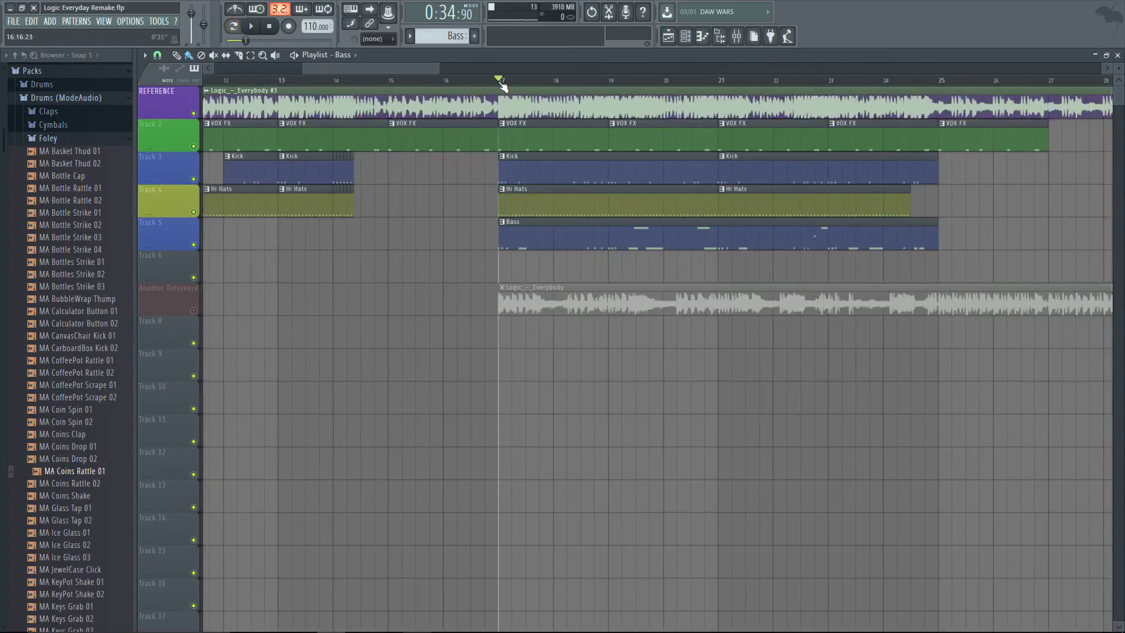
right_click(194, 179)
click(194, 244)
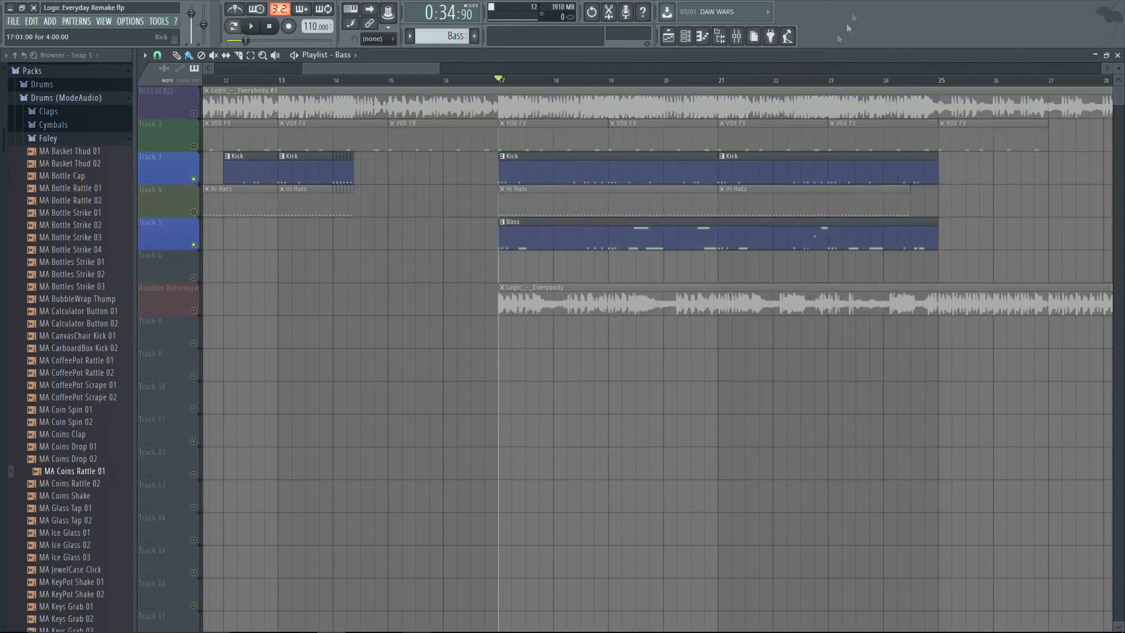
- Mute the Distorted Bass track in the mixer and play the arrangement from bar 17
click(737, 37)
click(278, 291)
click(250, 26)
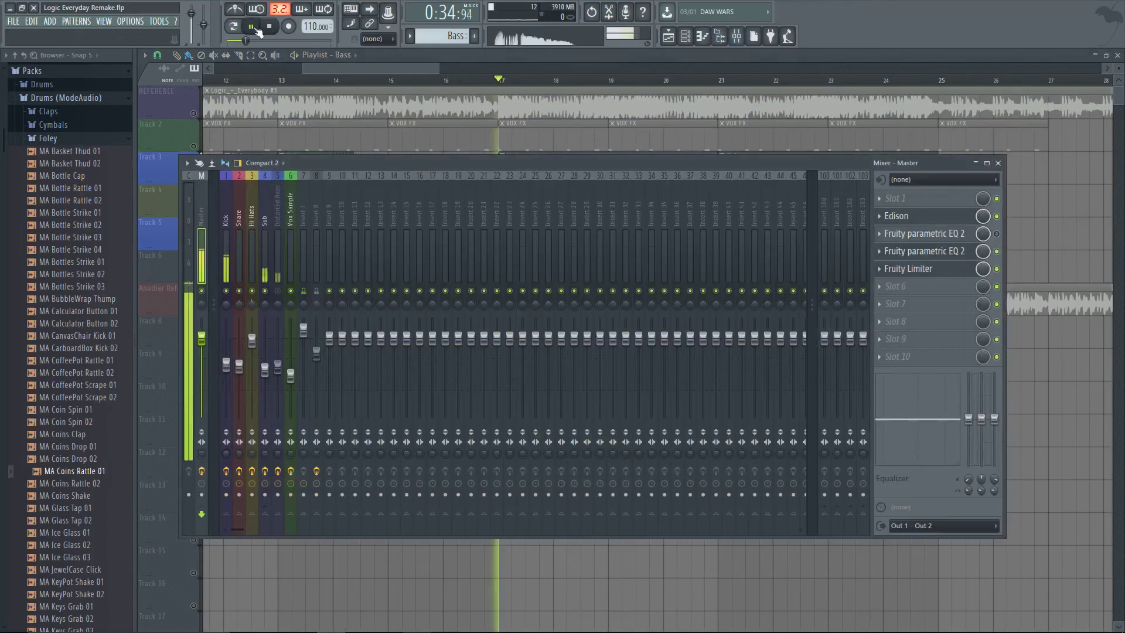
- Open the Sub track's second Fruity Limiter and watch its compression while the kick and sub play
click(267, 248)
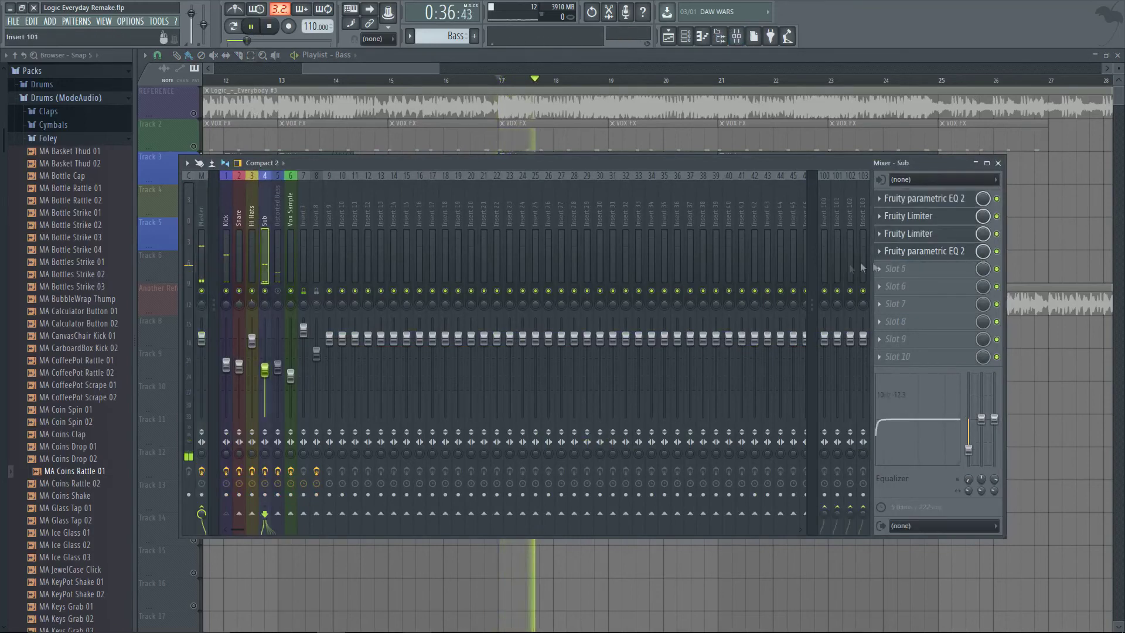
key(space)
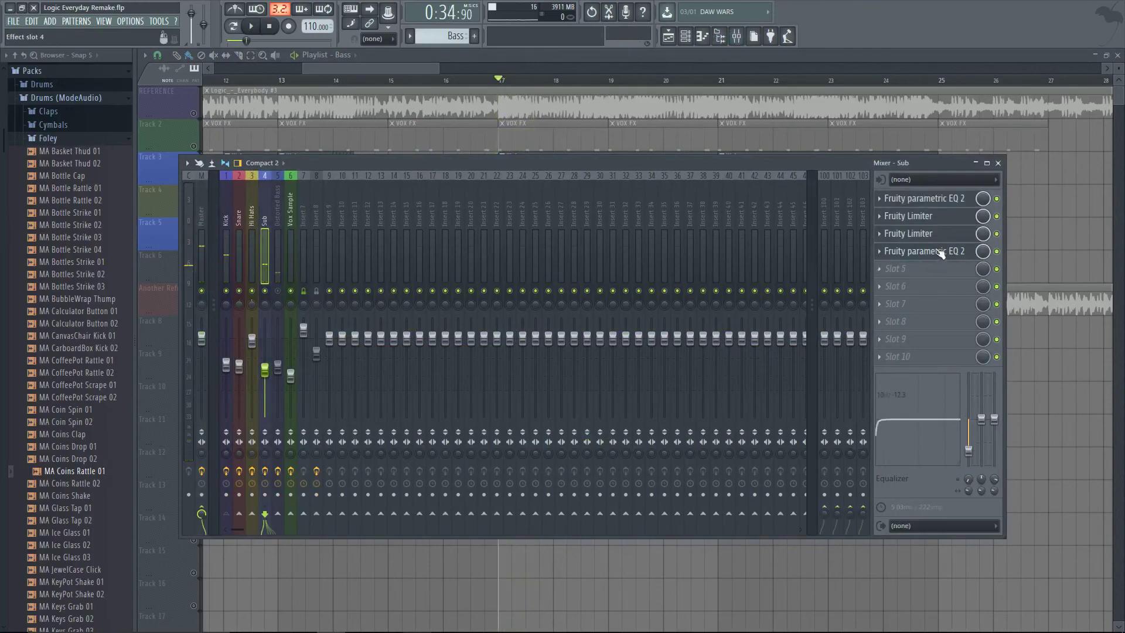
click(939, 237)
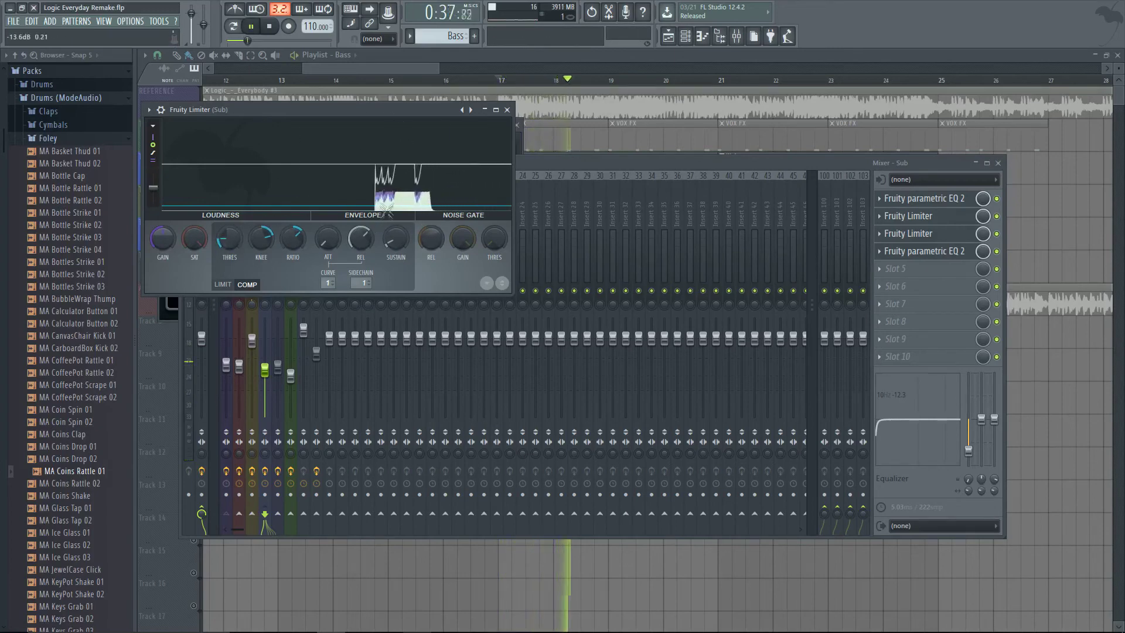
key(space)
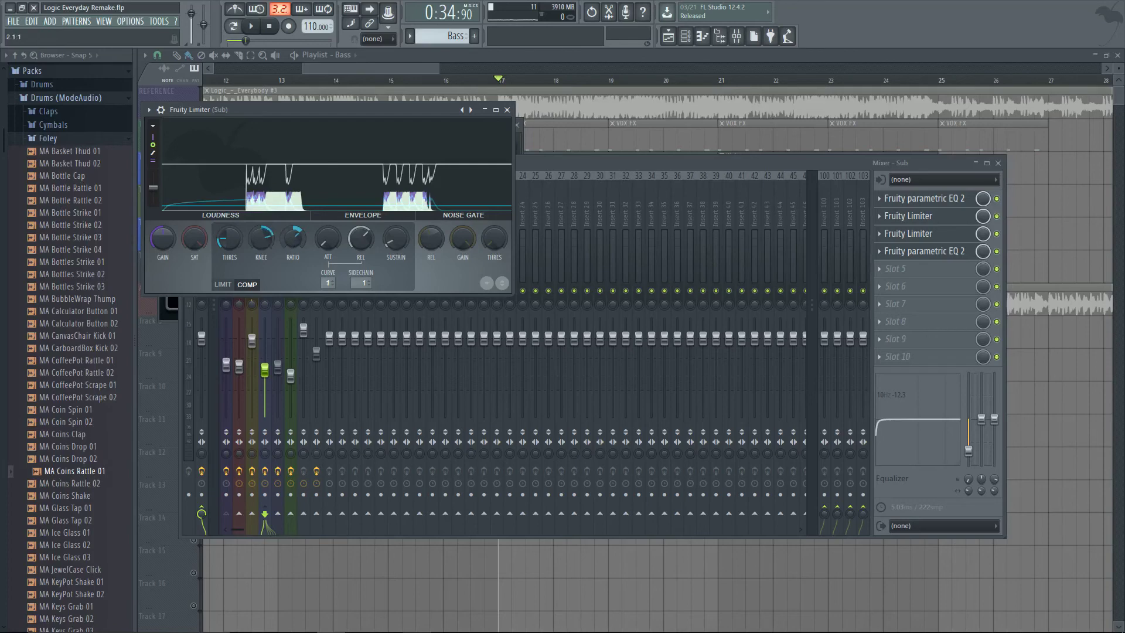
- Return to the mixer, replay the kick and bass section from bar 17 and unmute the Distorted Bass track
click(626, 168)
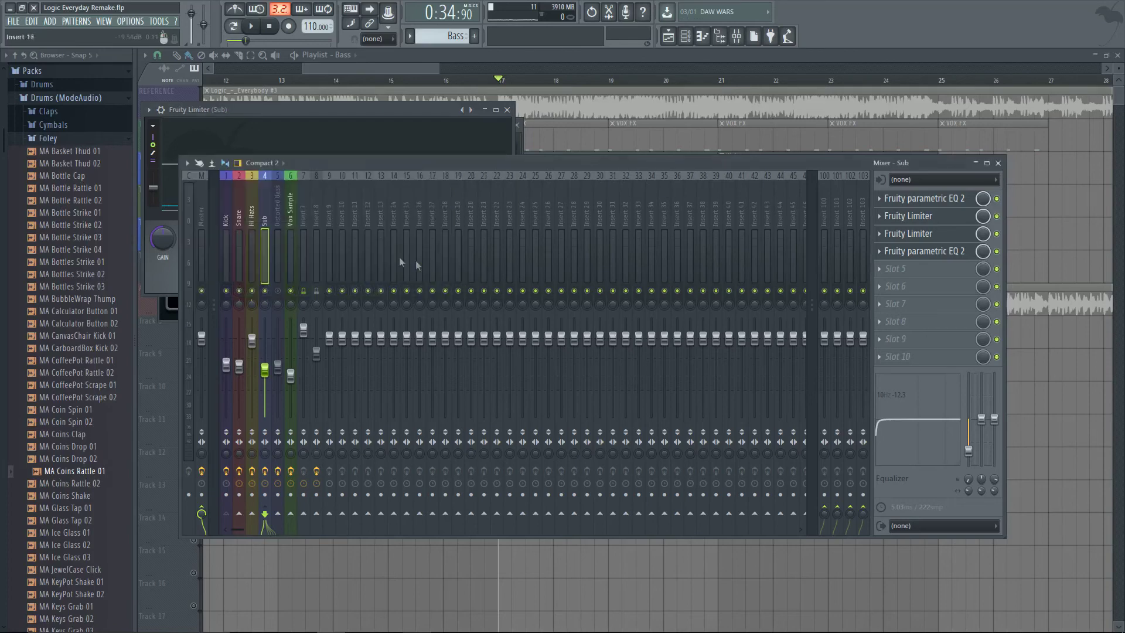
key(space)
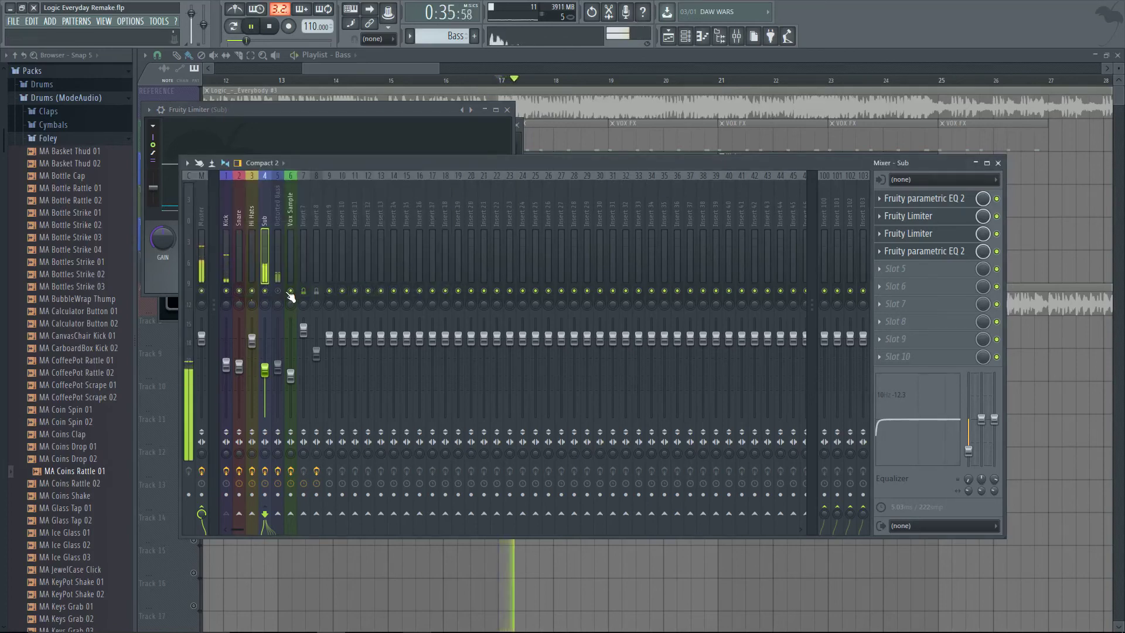
key(space)
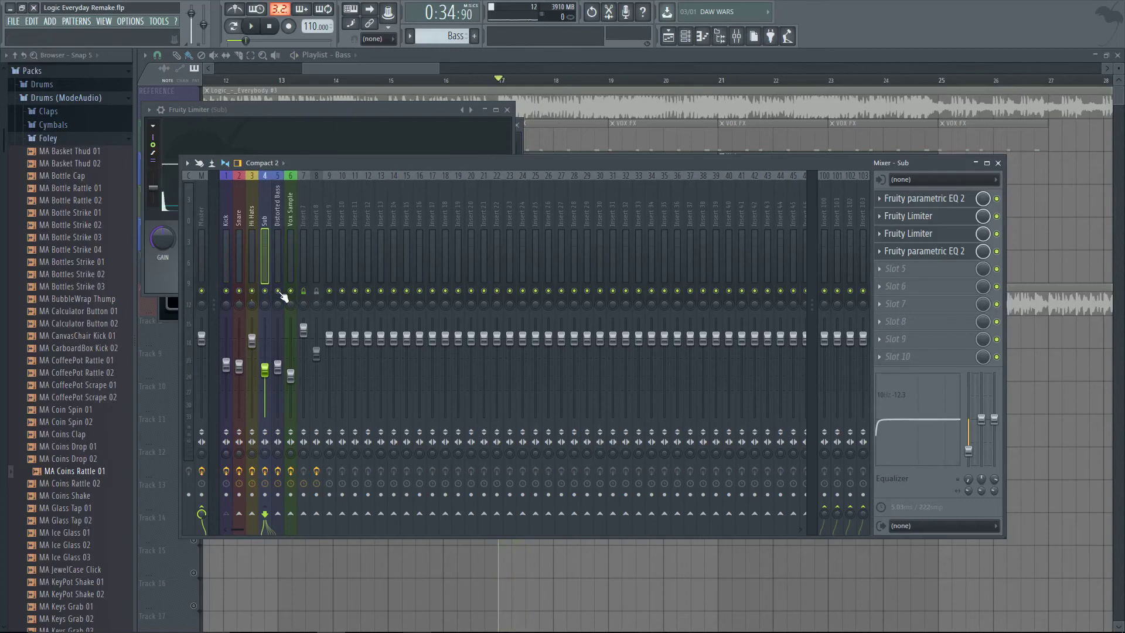
- Play the kick and bass section from bar 17 with the Distorted Bass track active, stop it and return to the playlist
key(space)
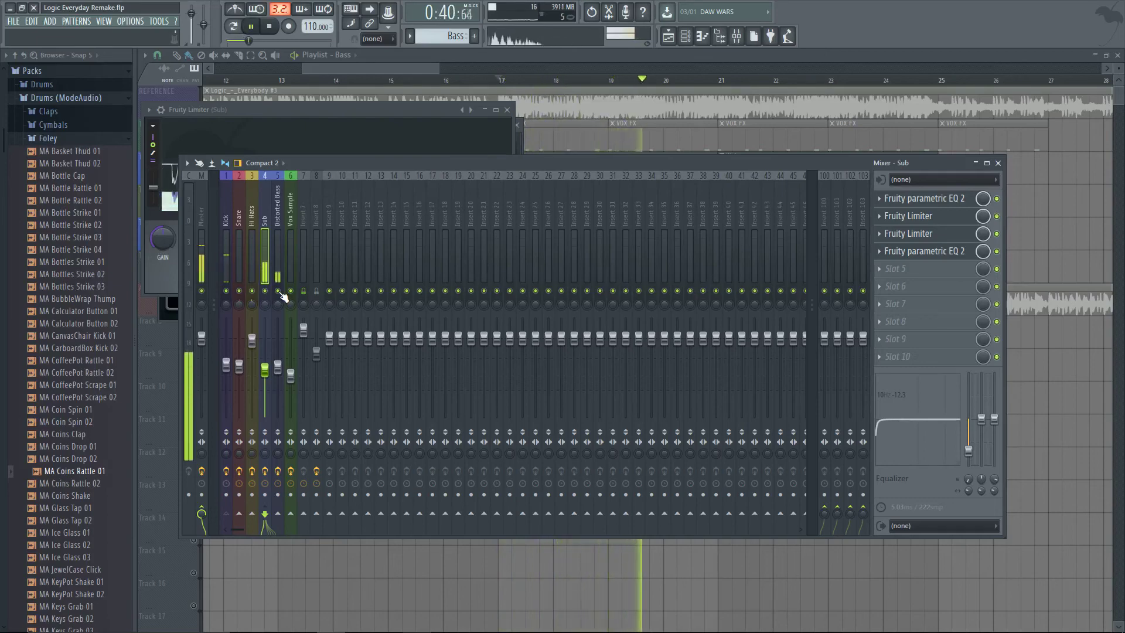
key(space)
click(378, 65)
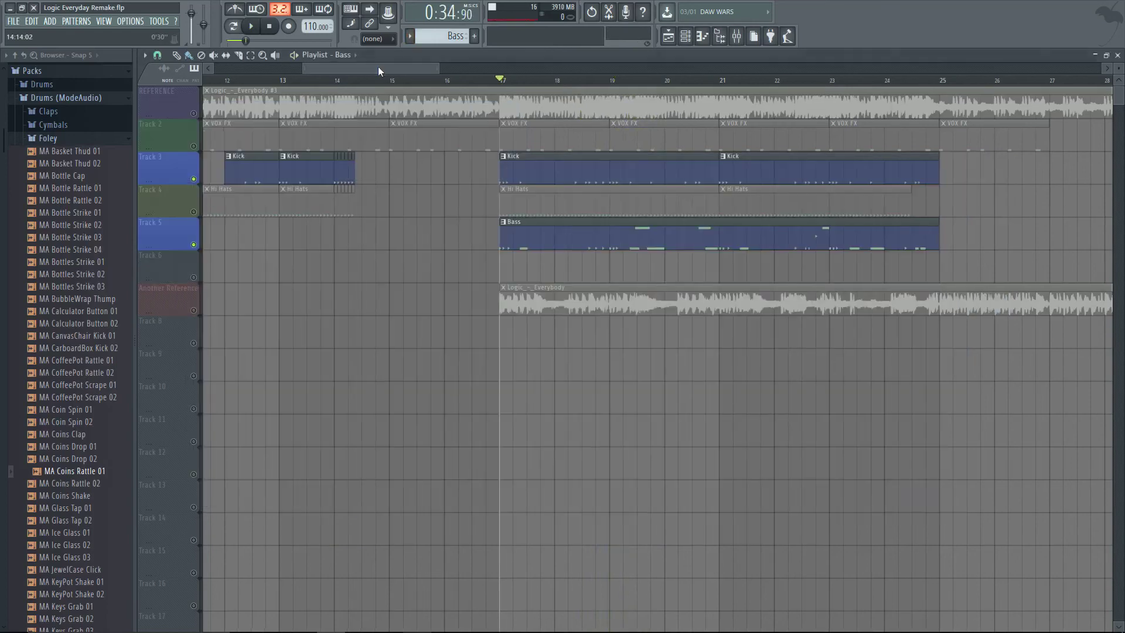
- Reactivate all playlist tracks except REFERENCE and Another Reference, and play the full remake from bar 17
ctrl+click(195, 146)
ctrl+click(195, 146)
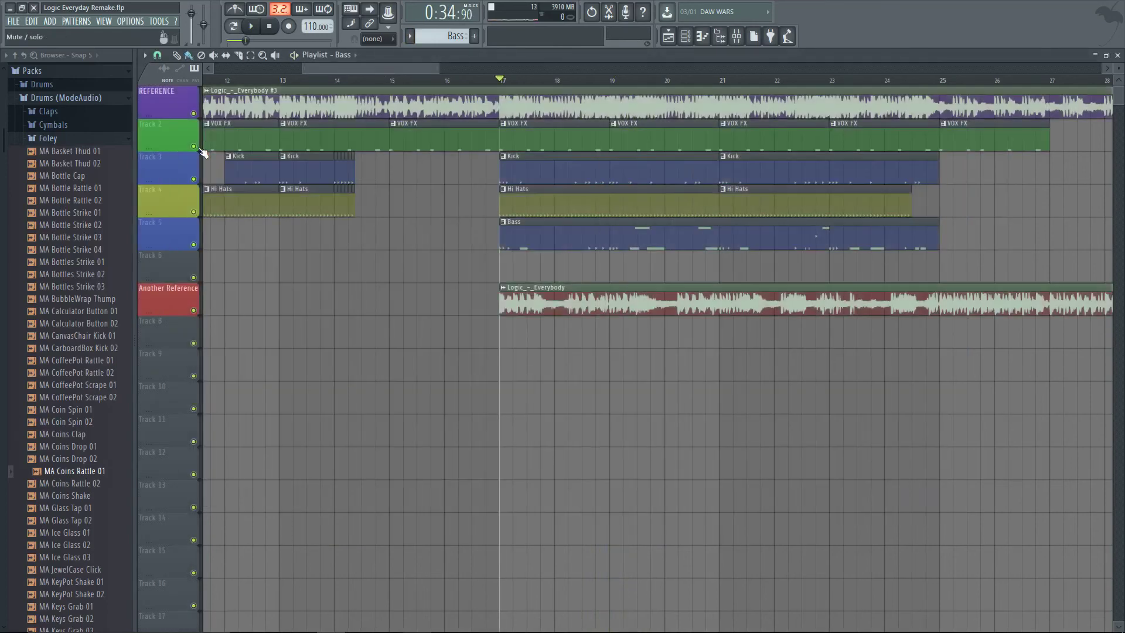
click(193, 114)
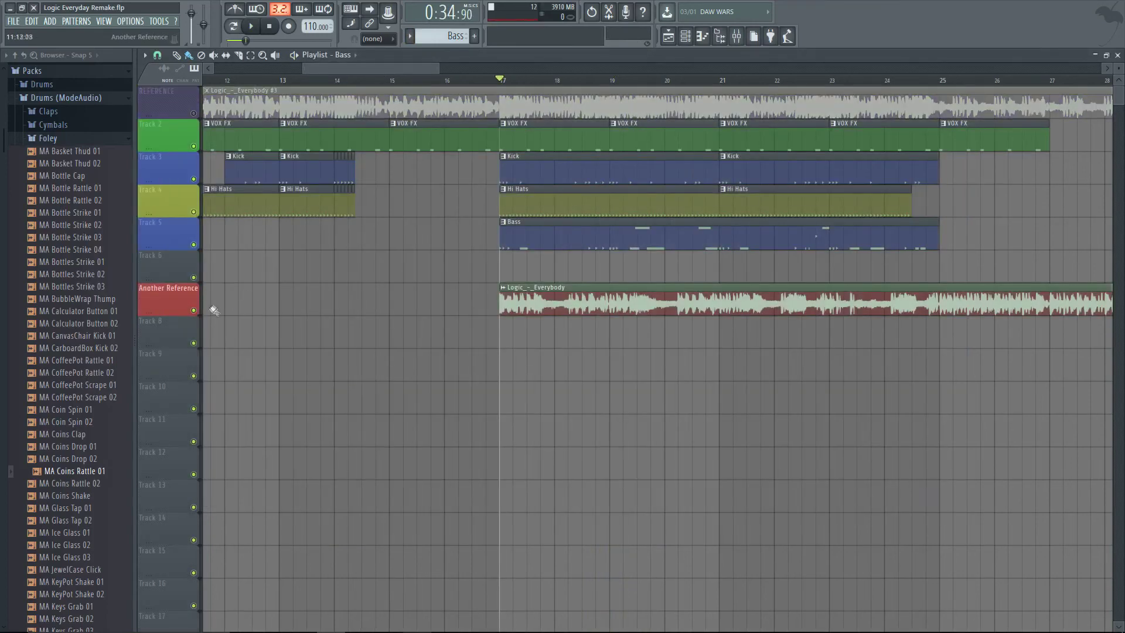
click(194, 311)
key(space)
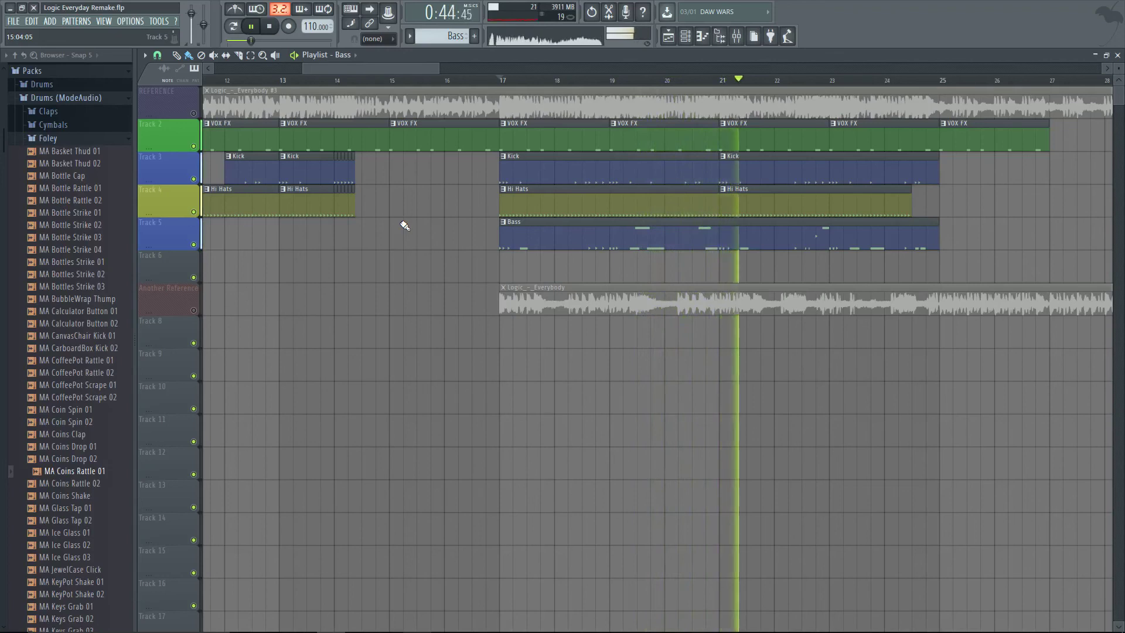
key(space)
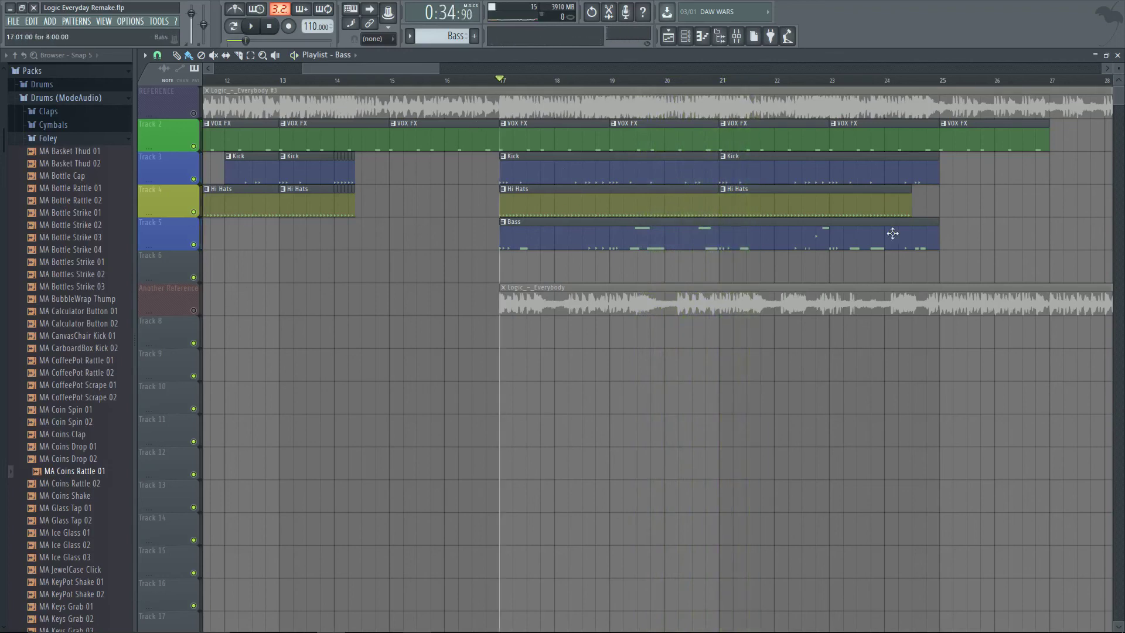
- View the channel settings of the audio clip on the REFERENCE track and close them
double_click(468, 110)
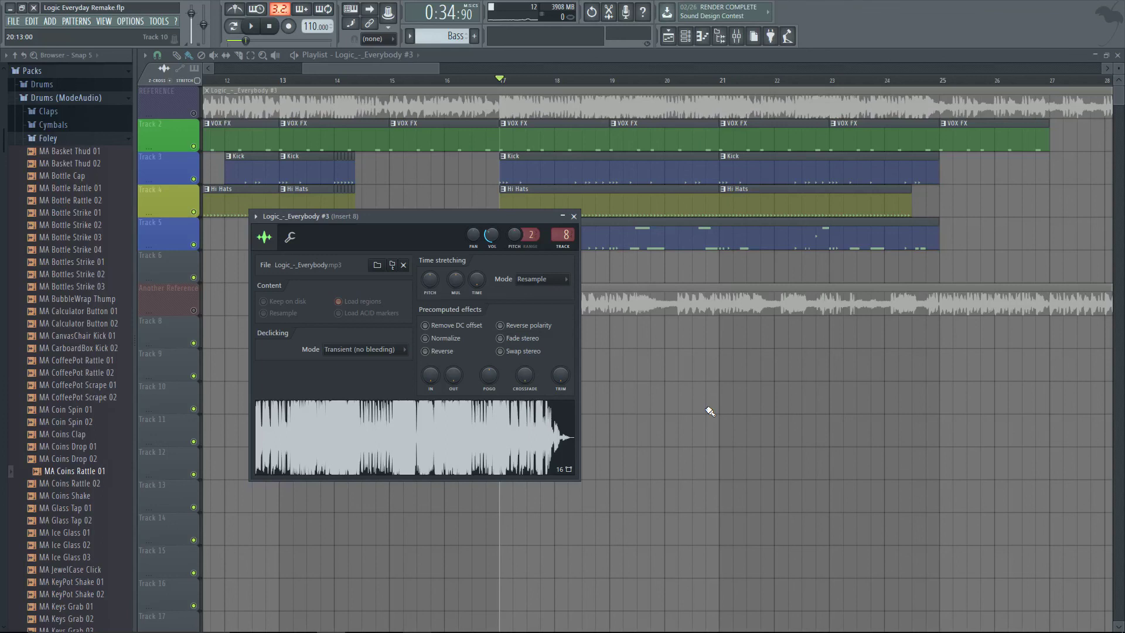
key(Escape)
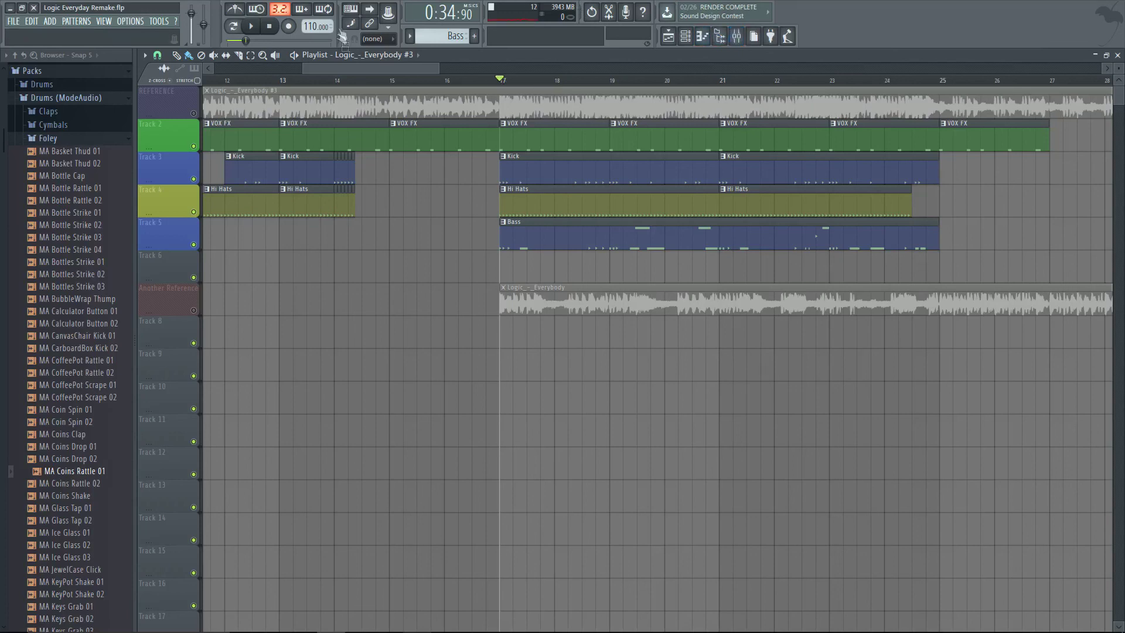
- Play the full arrangement from bar 17 again and show the mixer during playback
key(space)
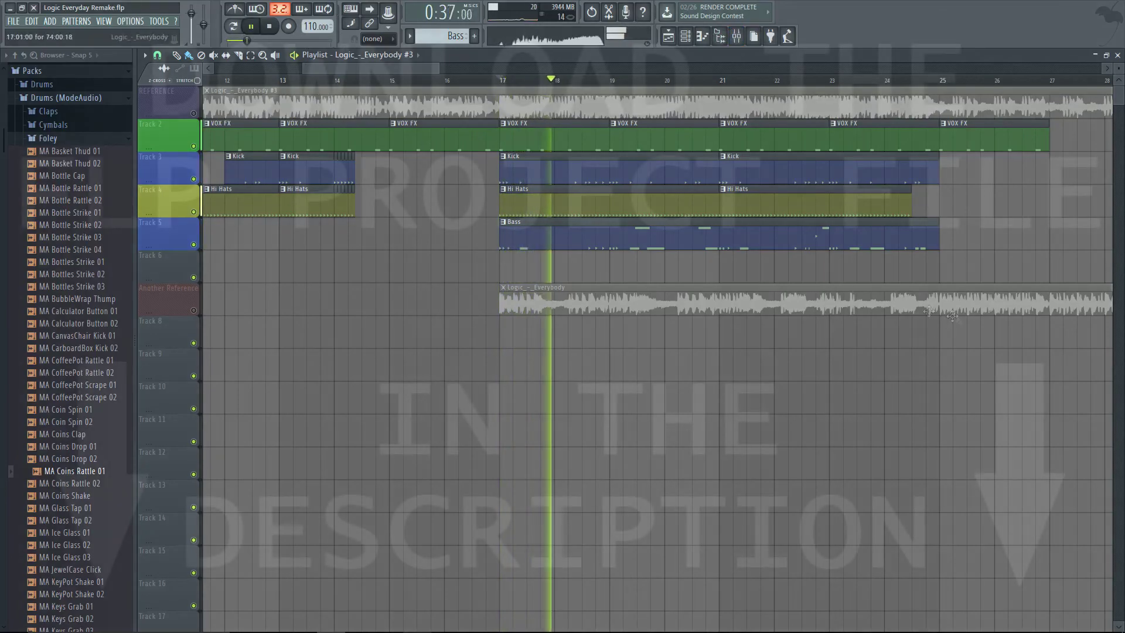
key(F9)
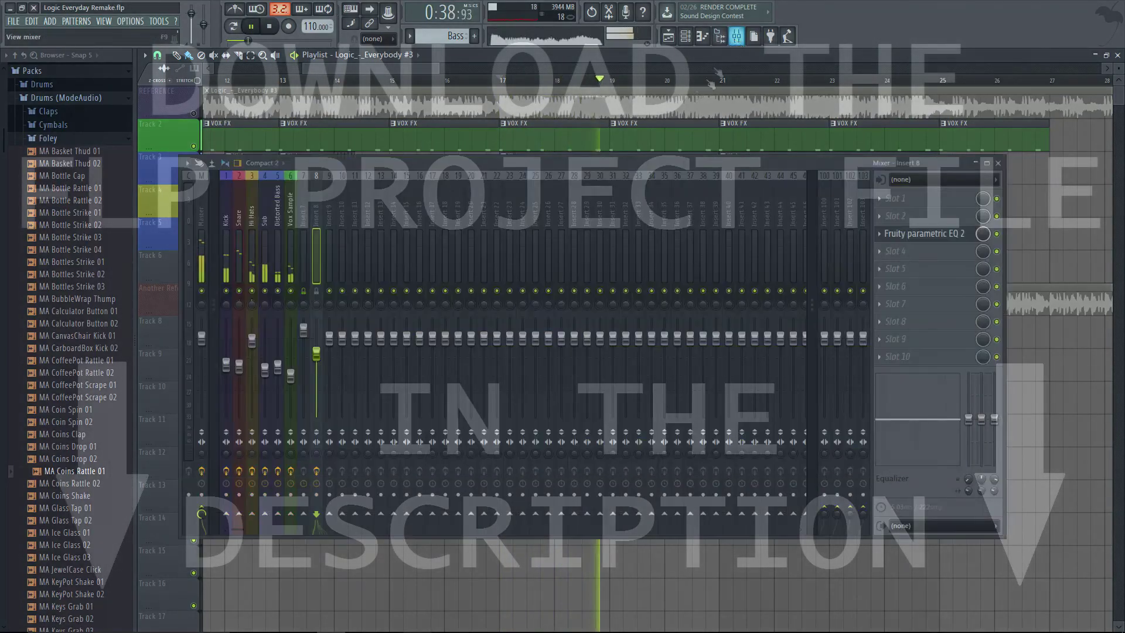